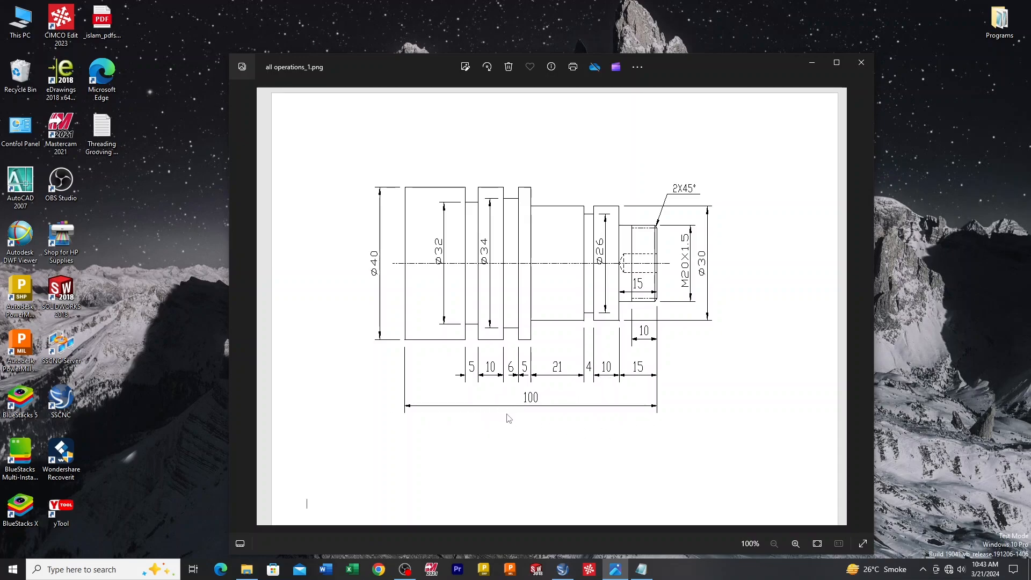
Step: Minimise the part drawing, refresh the desktop, and start Swansoft CNC Simulation with the GSK980TD control system
left_click(804, 62)
right_click(569, 188)
left_click(588, 214)
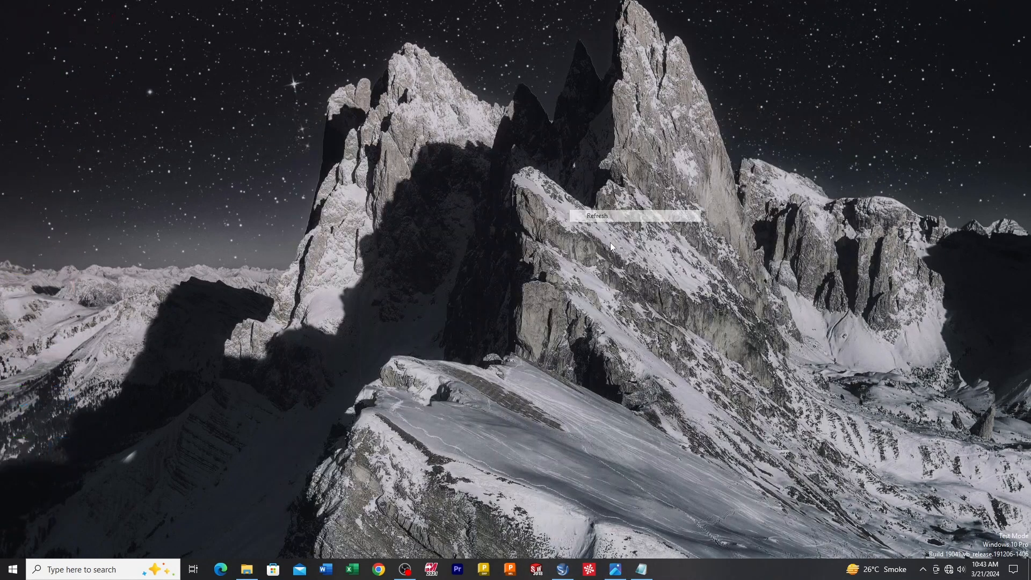
left_click(564, 570)
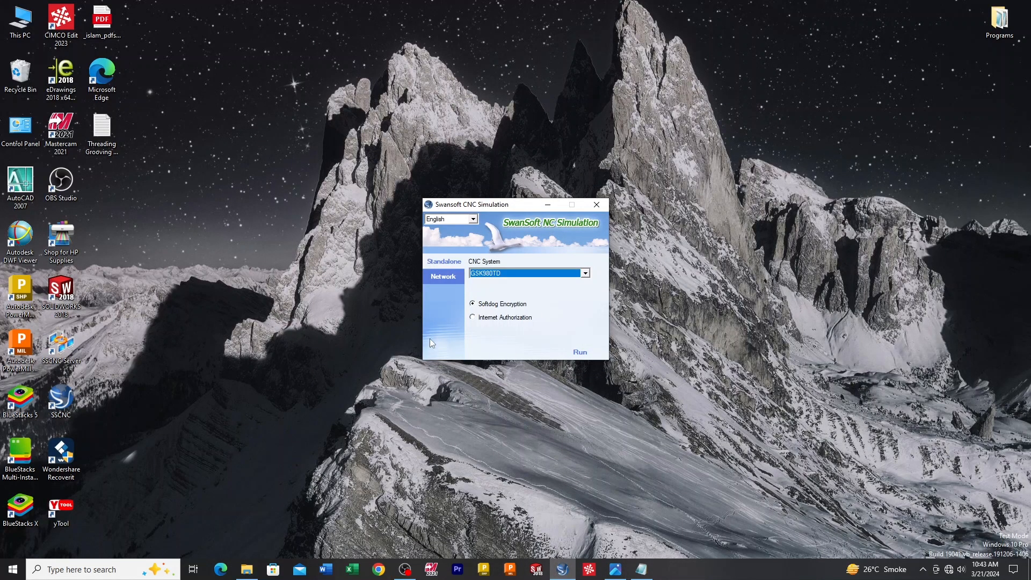
left_click(580, 353)
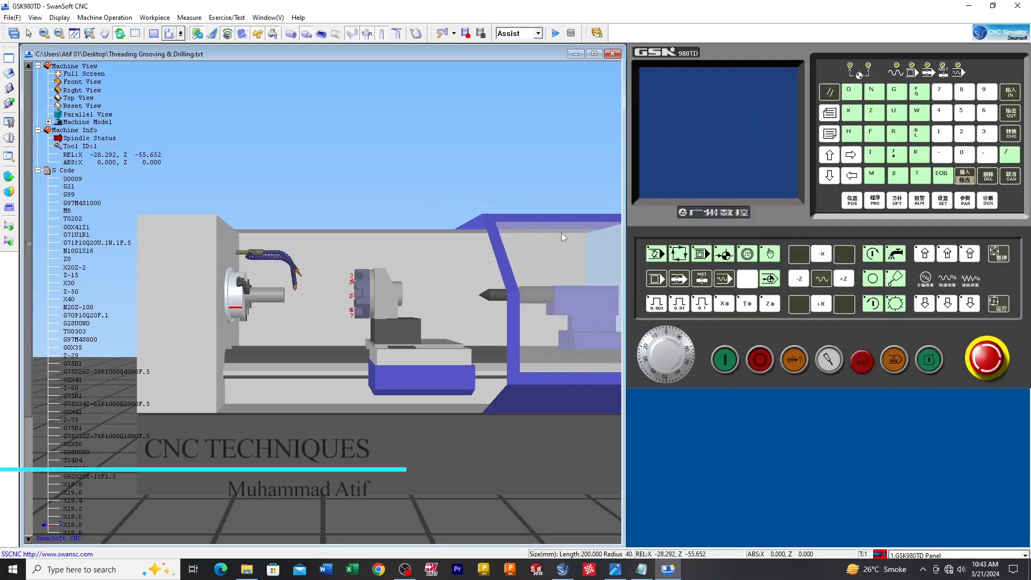
Step: Collapse the Machine View, Machine Info and G Code branches of the simulation tree
left_click(38, 66)
left_click(38, 74)
left_click(38, 82)
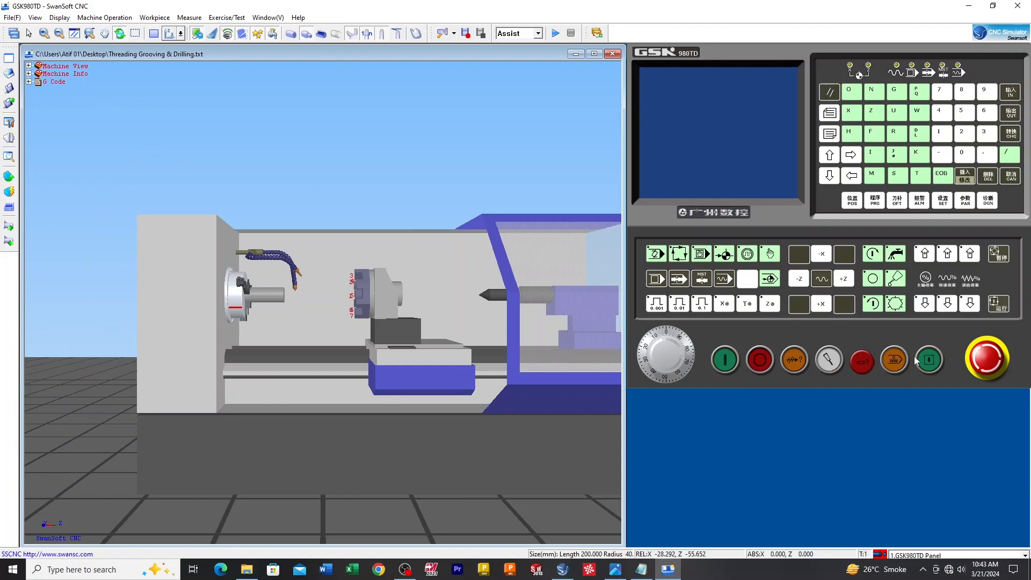
Step: Power on the GSK 980TD control and return the X and Z axes to the machine reference point
left_click(733, 365)
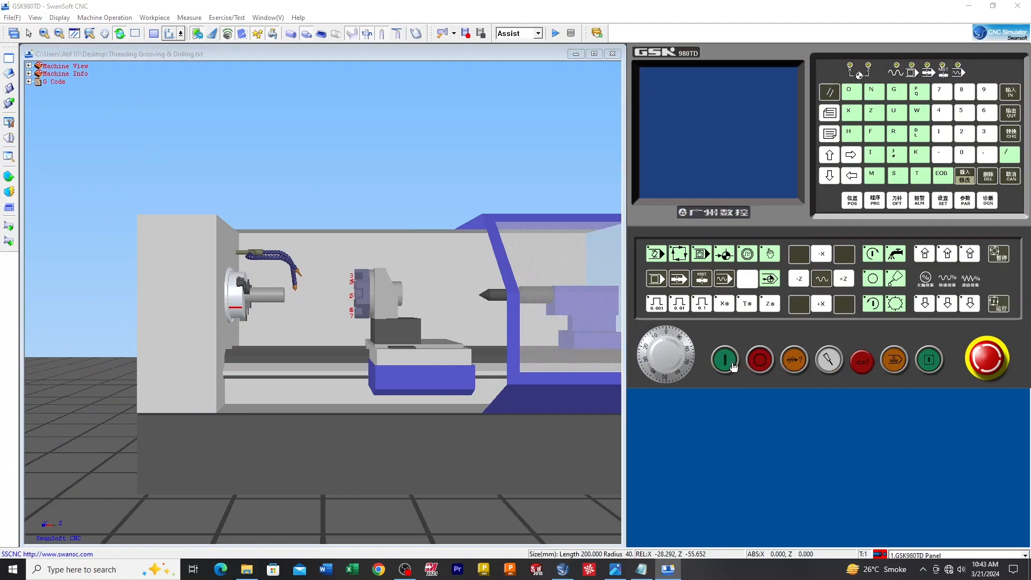
scroll(210, 294, "down", 3)
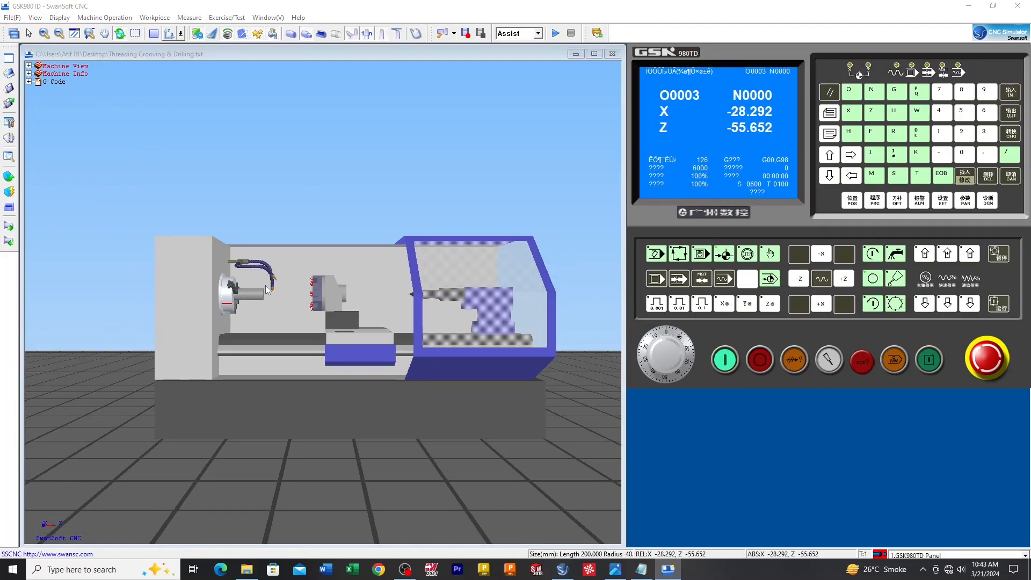
left_click_drag(285, 302, 311, 325)
scroll(311, 324, "up", 3)
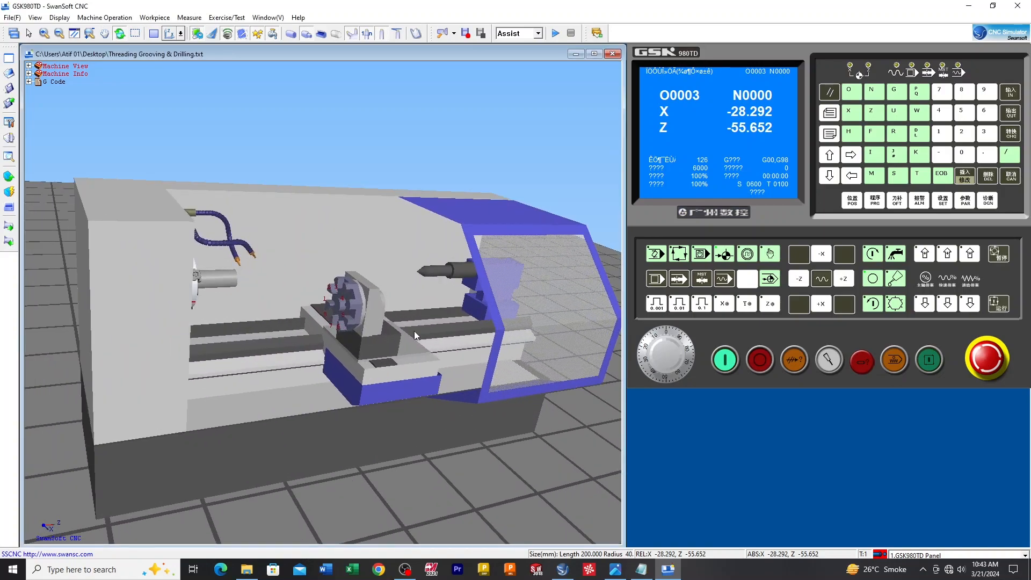
left_click(722, 252)
left_click(821, 304)
left_click(843, 279)
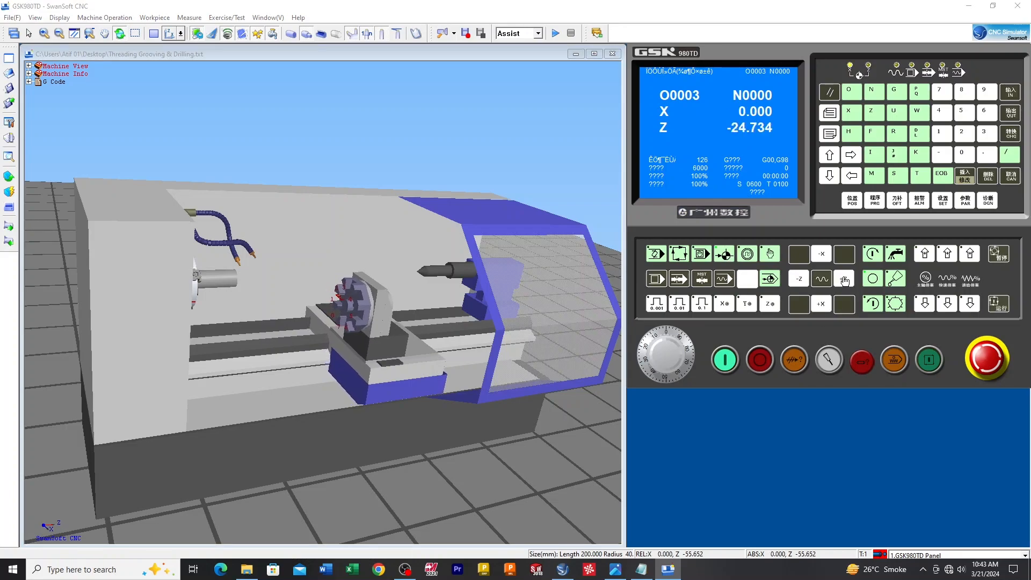
Step: Raise the speaker volume to 100 and close the volume control
left_click(960, 571)
scroll(967, 570, "up", 20)
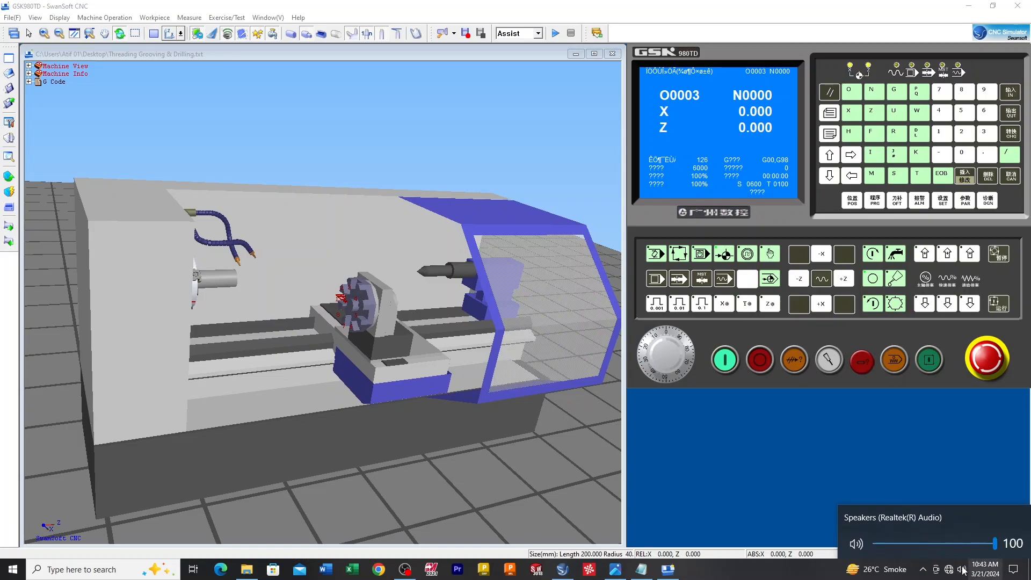
left_click(798, 573)
Step: Review the dimensions on the part drawing all operations_1.png
scroll(179, 267, "up", 3)
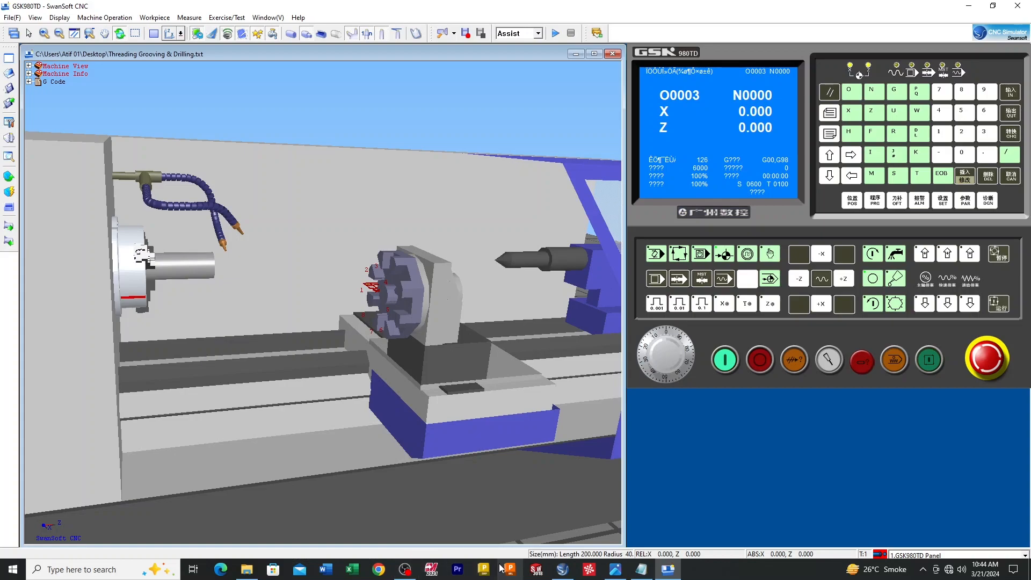
left_click(615, 569)
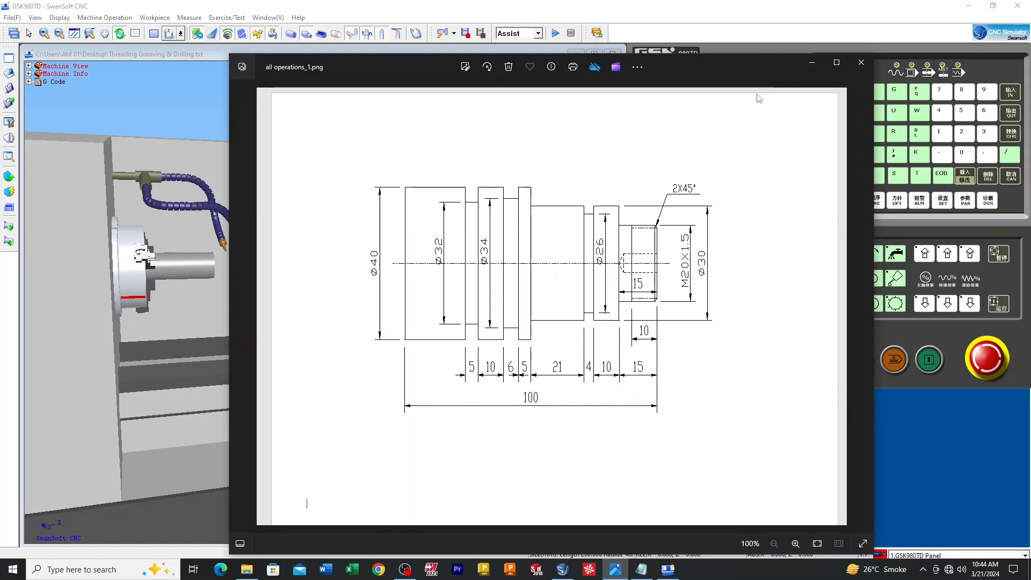
left_click(861, 62)
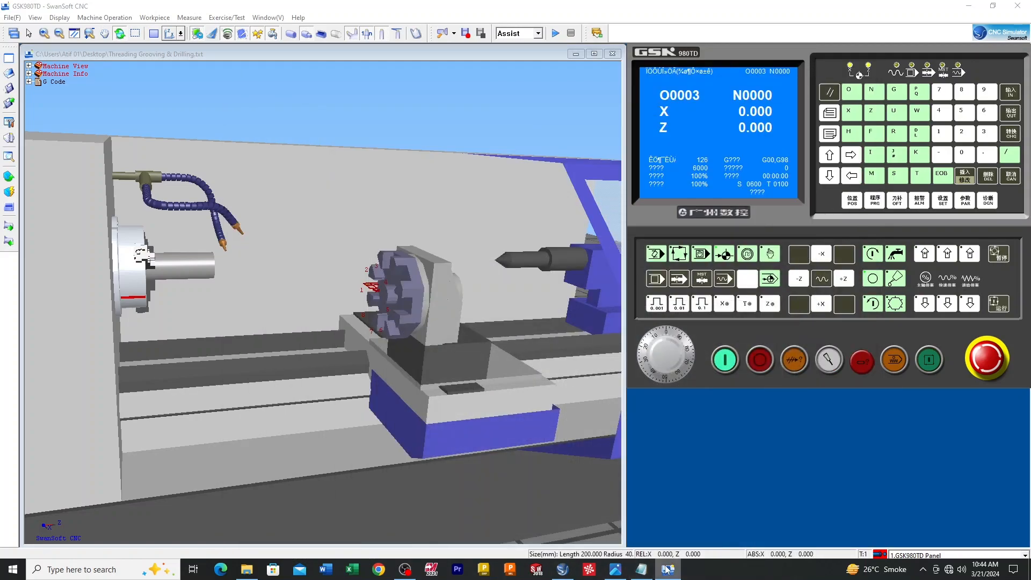
Step: Read through the Threading Grooving & Drilling G-code program in Notepad, then return to the lathe simulator
left_click(641, 568)
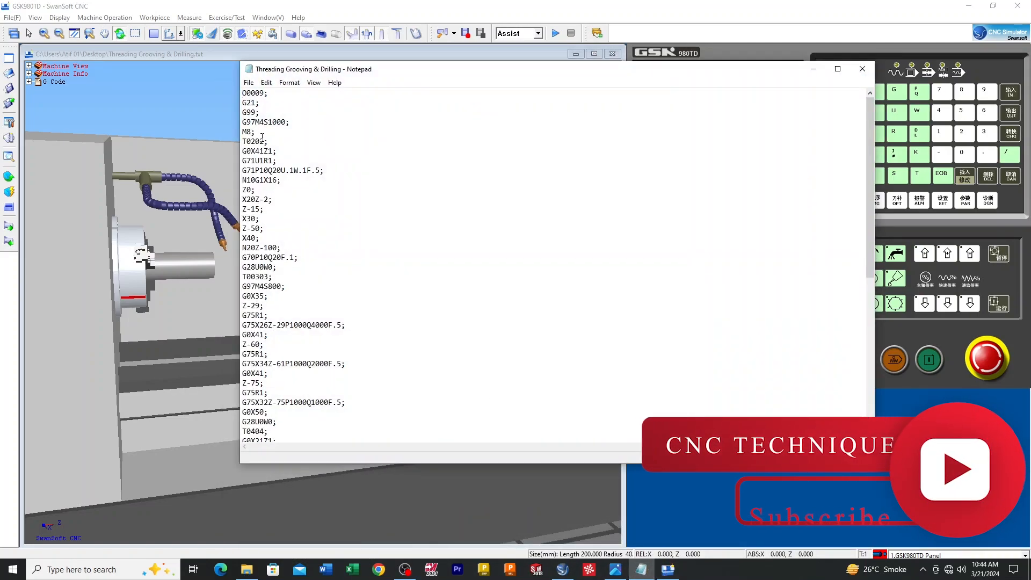
scroll(278, 205, "down", 3)
scroll(274, 193, "up", 3)
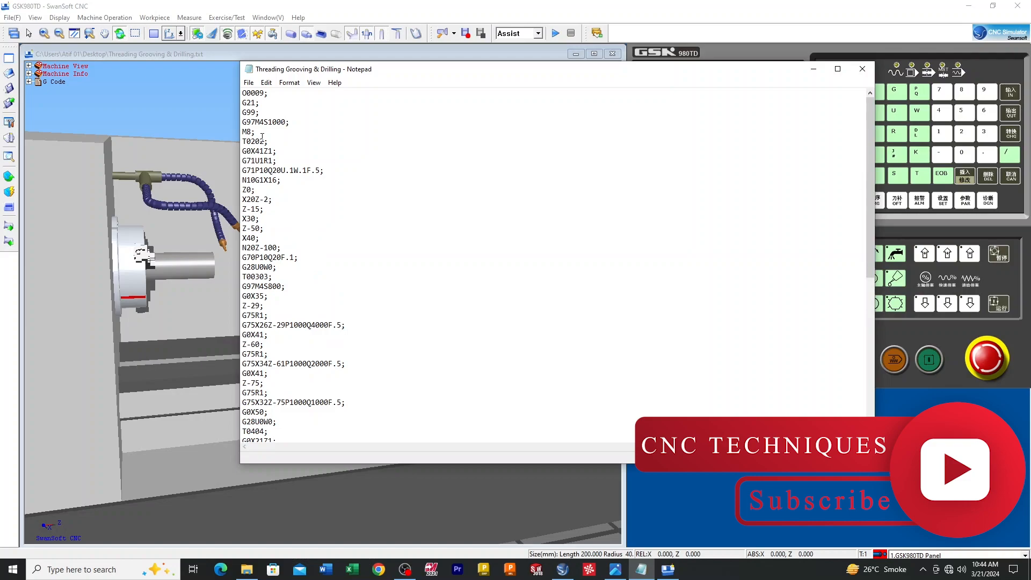
left_click_drag(243, 93, 274, 96)
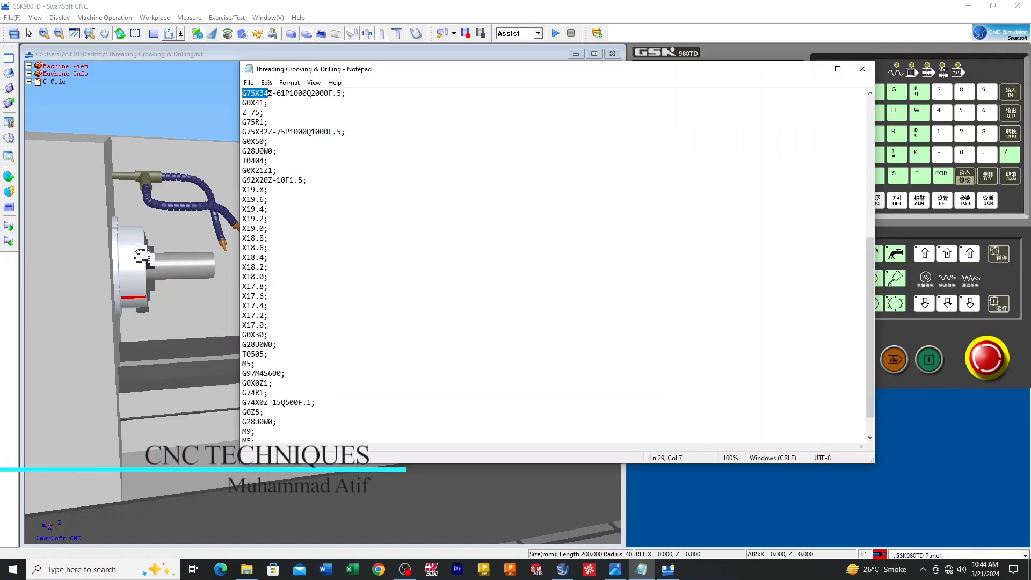
scroll(331, 201, "up", 9)
left_click(386, 187)
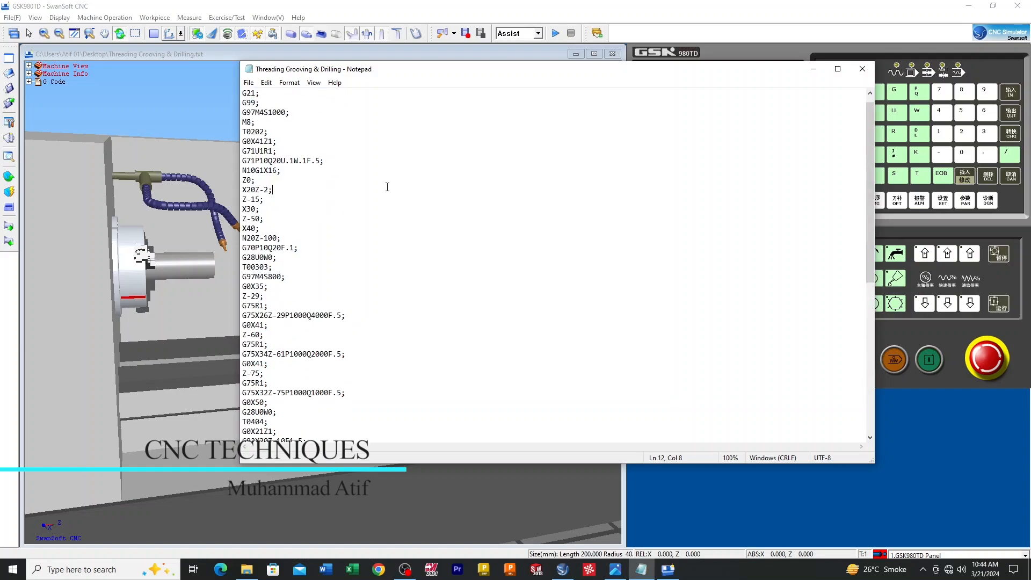
scroll(387, 186, "up", 1)
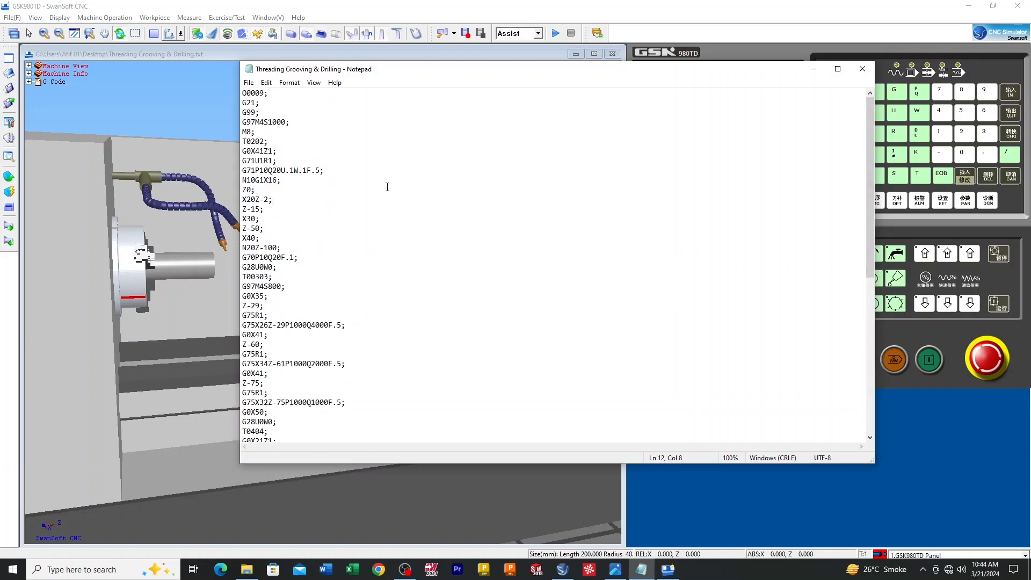
left_click(243, 93)
scroll(295, 278, "down", 3)
scroll(295, 279, "up", 3)
left_click(814, 68)
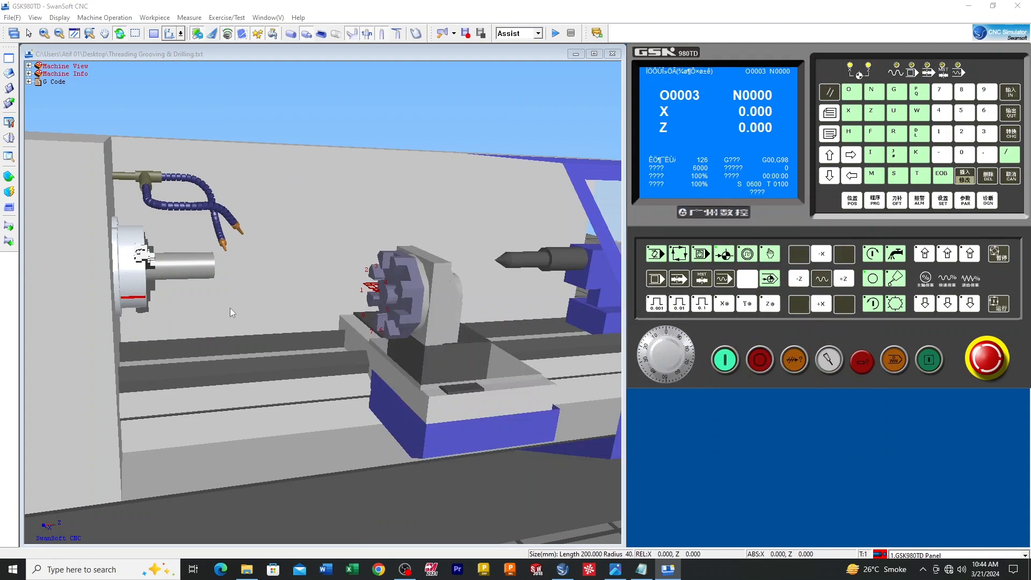
Step: Examine the chuck, the clamped workpiece and the tool turret of the lathe from several angles
scroll(230, 308, "up", 3)
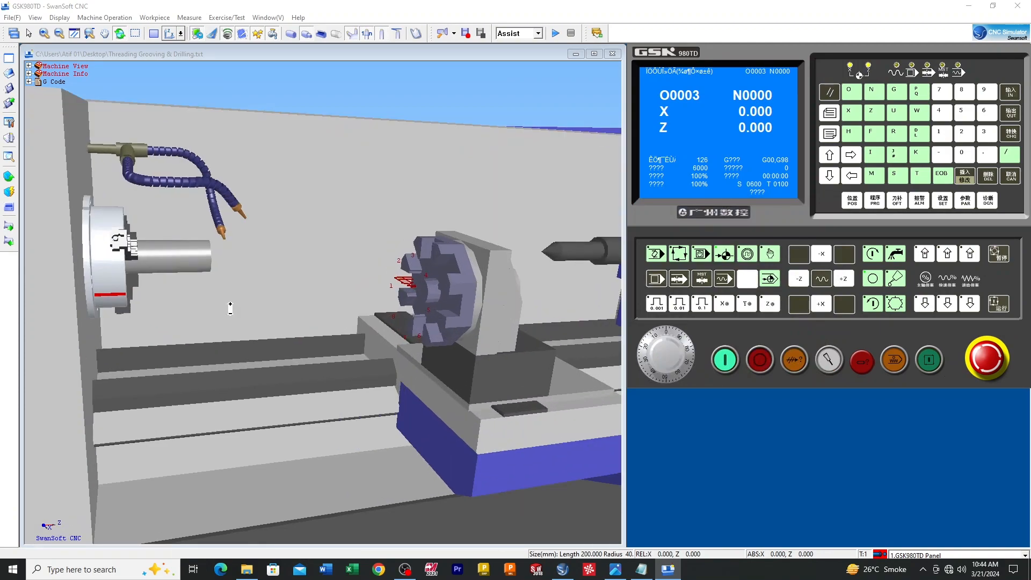
scroll(230, 308, "up", 2)
scroll(230, 307, "down", 4)
left_click_drag(452, 327, 376, 385)
left_click_drag(296, 369, 343, 327)
scroll(351, 316, "up", 1)
scroll(351, 317, "up", 3)
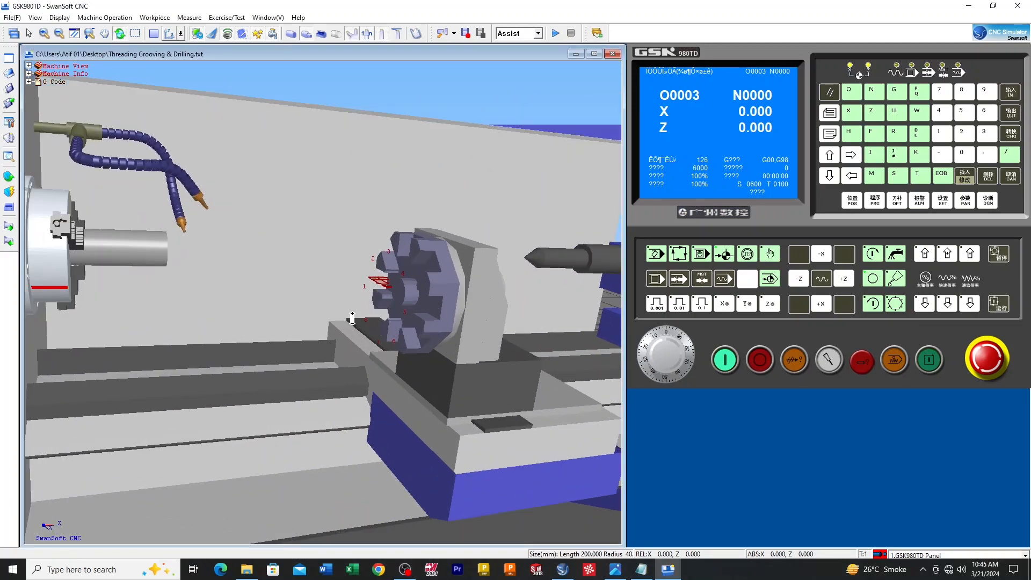
scroll(352, 317, "down", 2)
scroll(352, 317, "down", 3)
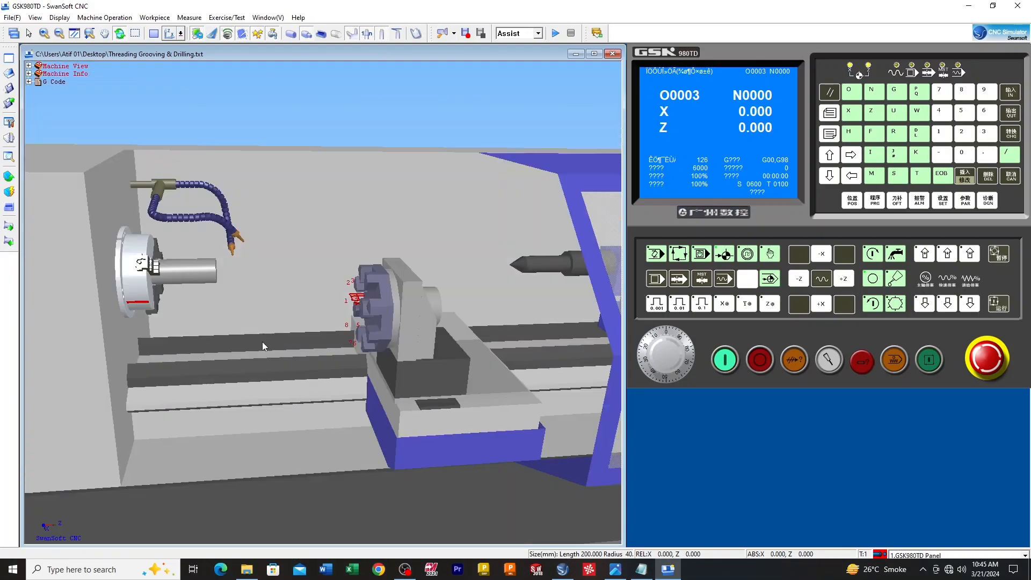
Step: Set the workpiece stock to a diameter of 40 and a length of 130
left_click(9, 177)
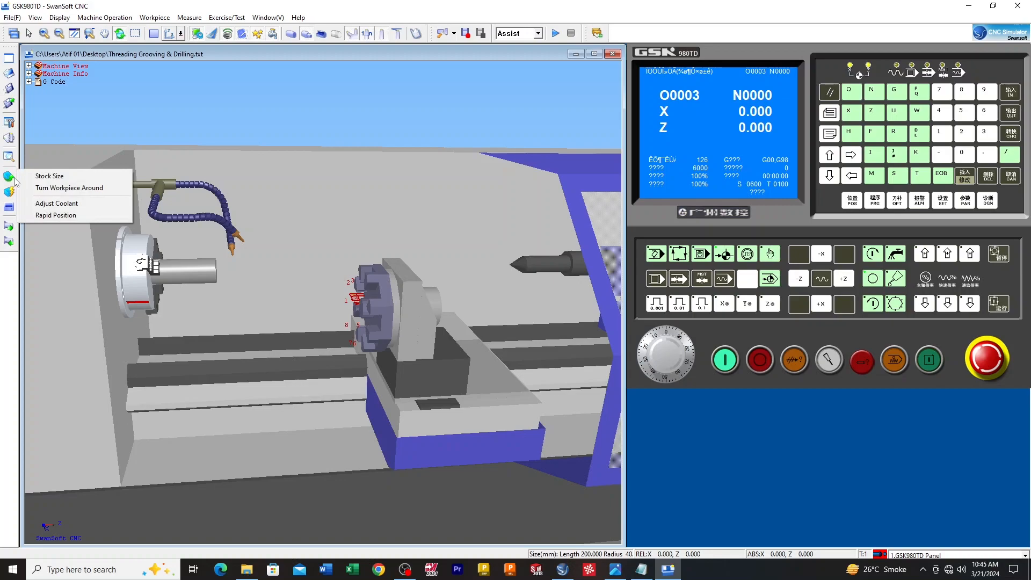
left_click(43, 176)
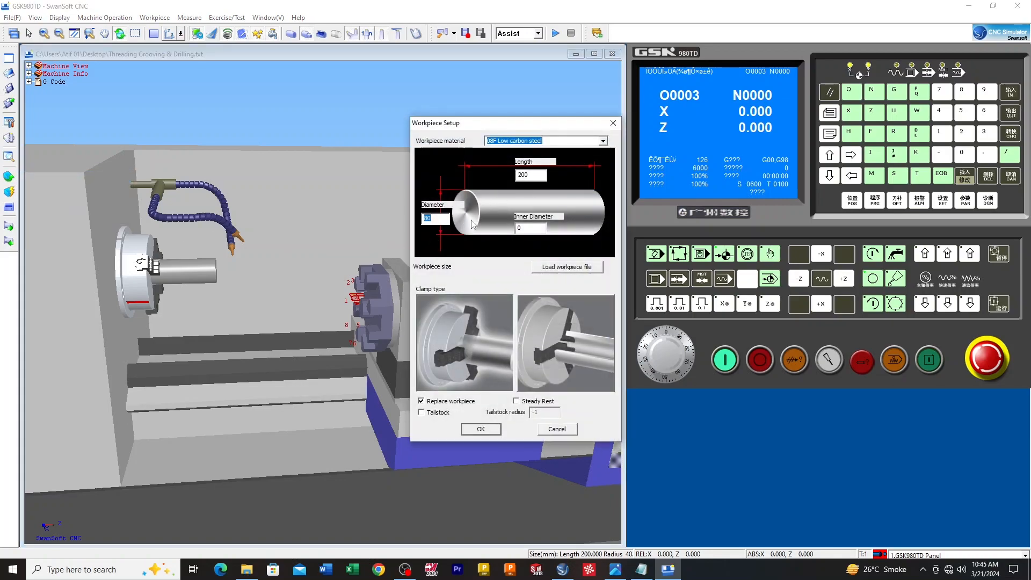
key("BackSpace")
left_click(494, 429)
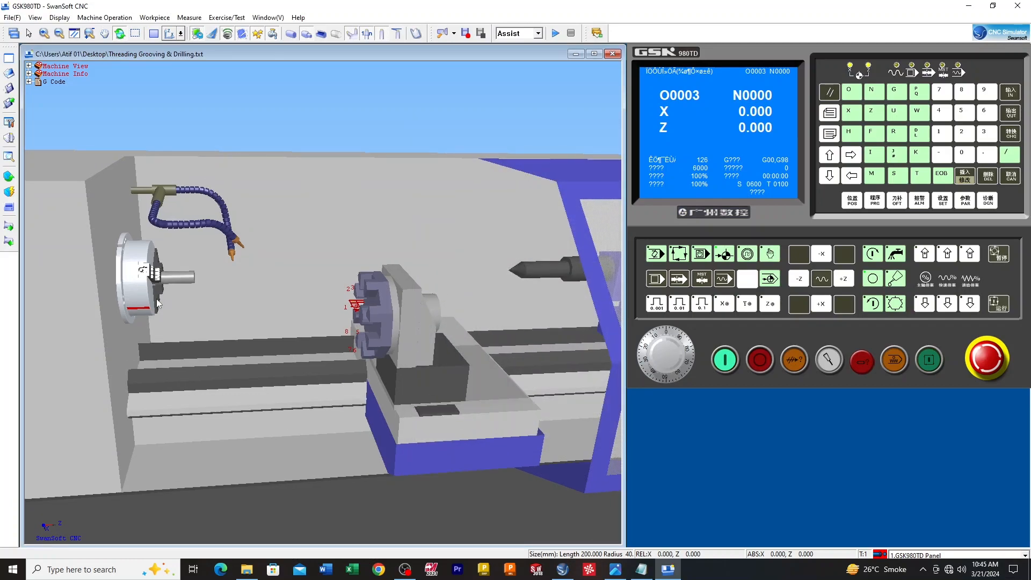
Step: Inspect the new workpiece in the chuck up close and compare it with the part drawing all operations_1.png
scroll(157, 300, "up", 5)
scroll(157, 300, "up", 2)
left_click_drag(157, 300, 167, 241)
scroll(168, 242, "up", 1)
scroll(168, 242, "up", 4)
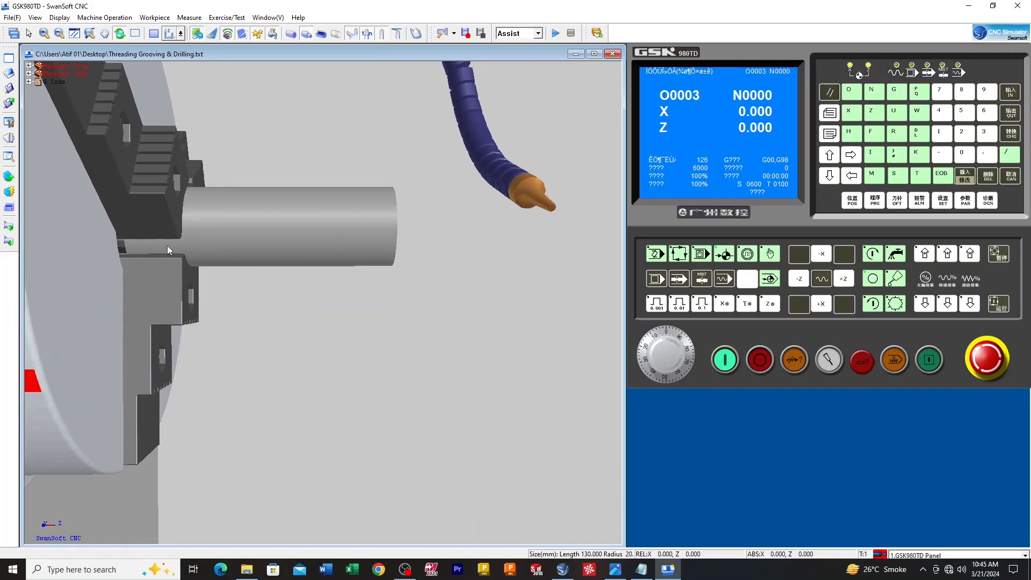
scroll(166, 245, "down", 7)
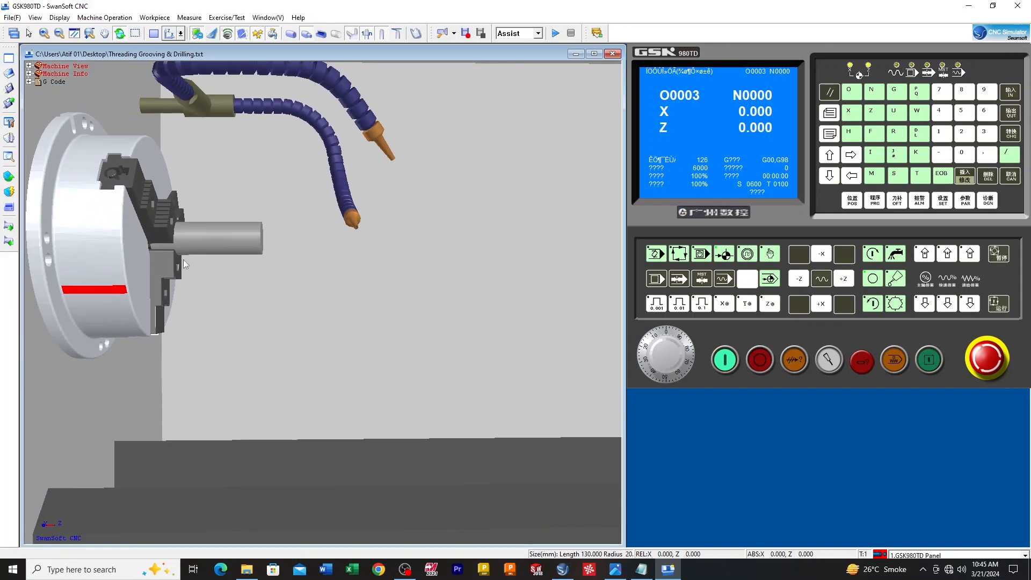
left_click_drag(194, 267, 206, 274)
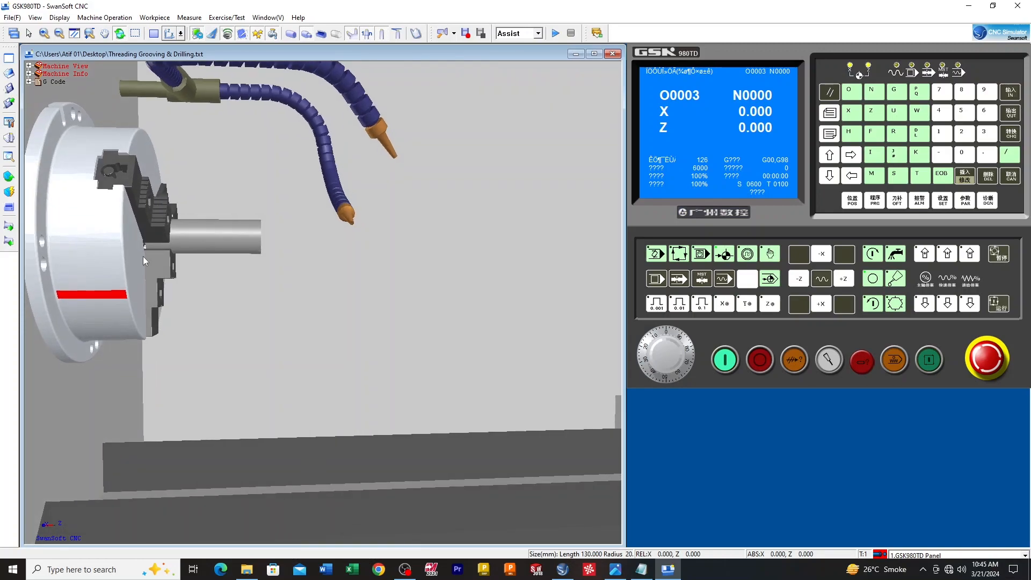
scroll(161, 250, "up", 2)
scroll(176, 251, "up", 2)
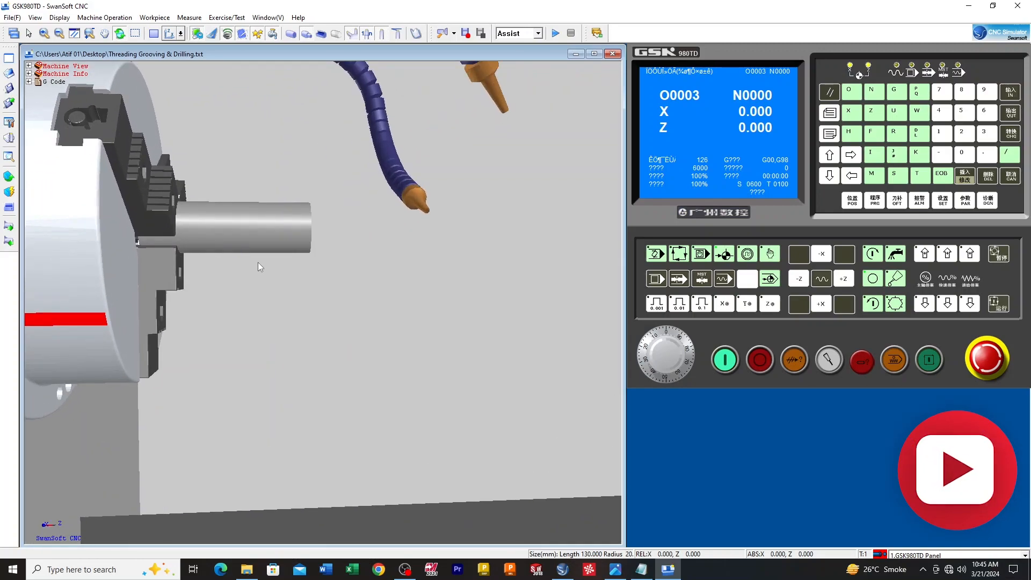
left_click(615, 569)
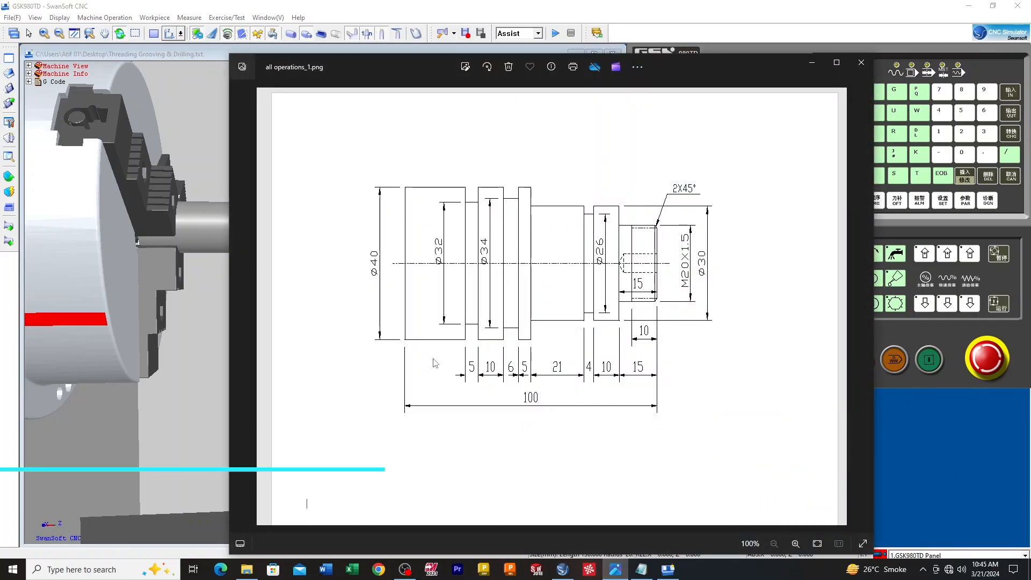
left_click(811, 63)
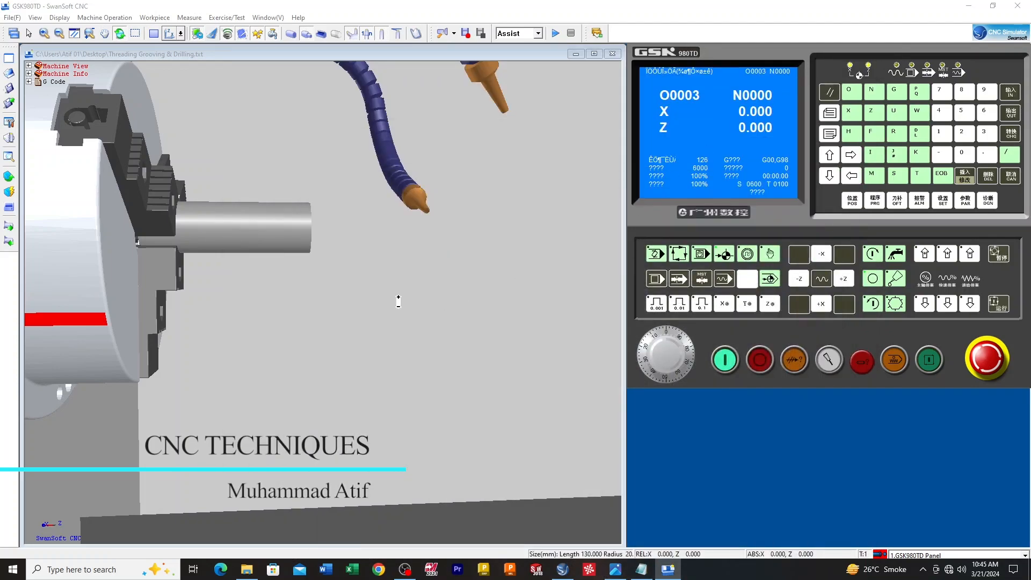
Step: Examine the clamped workpiece, the machine bed and the empty tool turret of the lathe from far and near
scroll(398, 301, "down", 5)
scroll(371, 324, "down", 3)
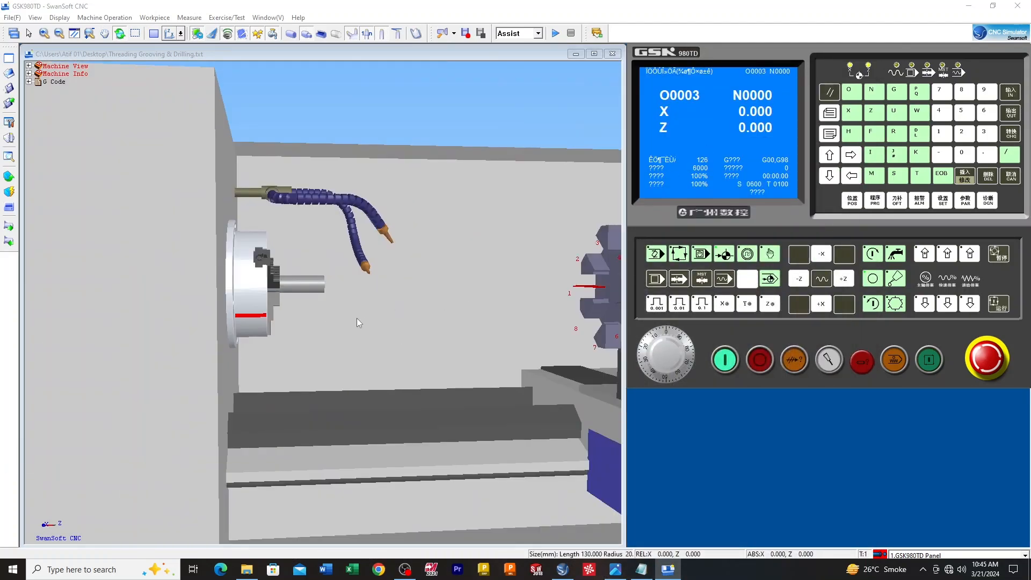
scroll(287, 305, "up", 4)
scroll(287, 305, "up", 1)
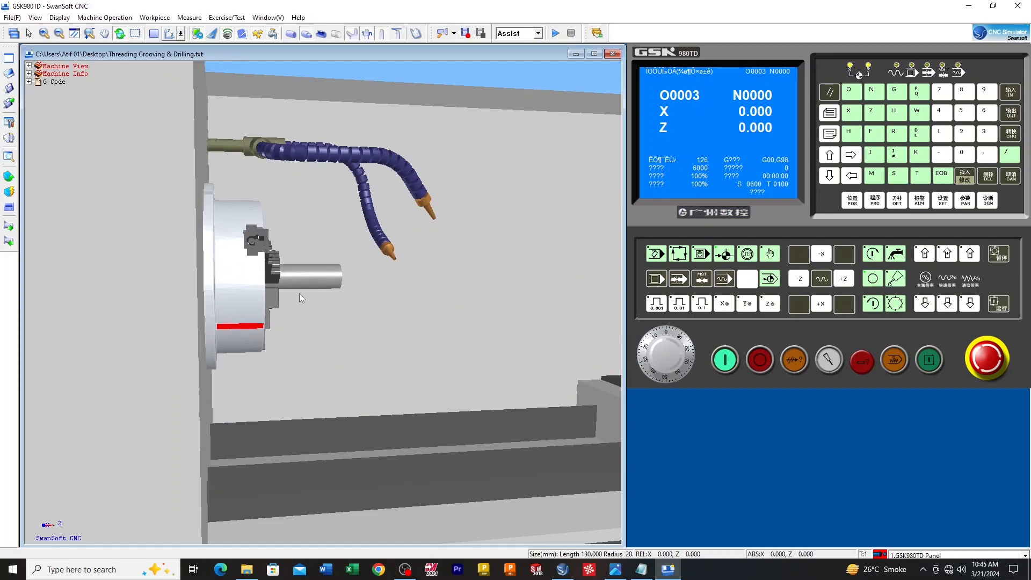
scroll(308, 289, "down", 8)
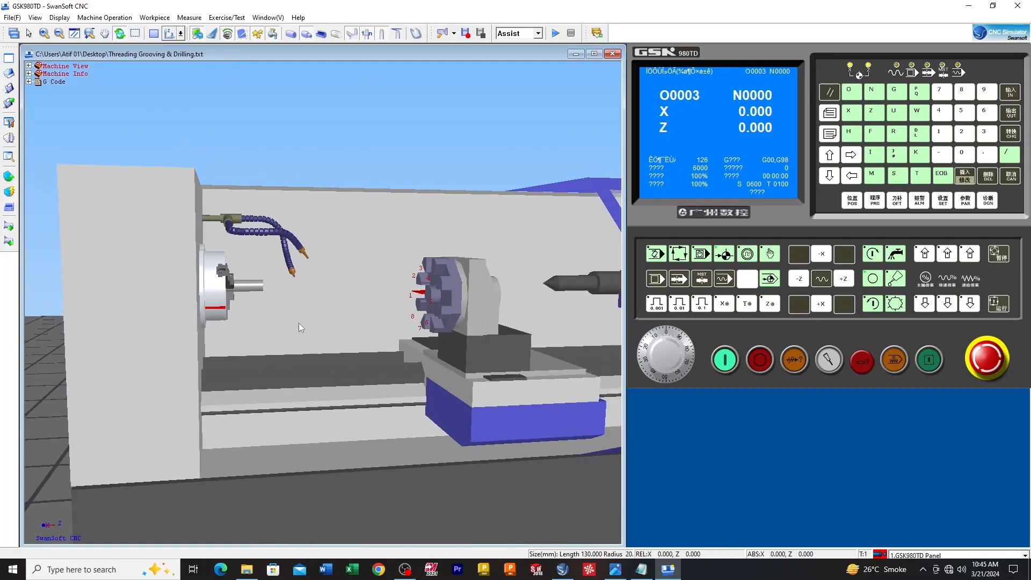
scroll(376, 318, "up", 4)
scroll(441, 350, "up", 6)
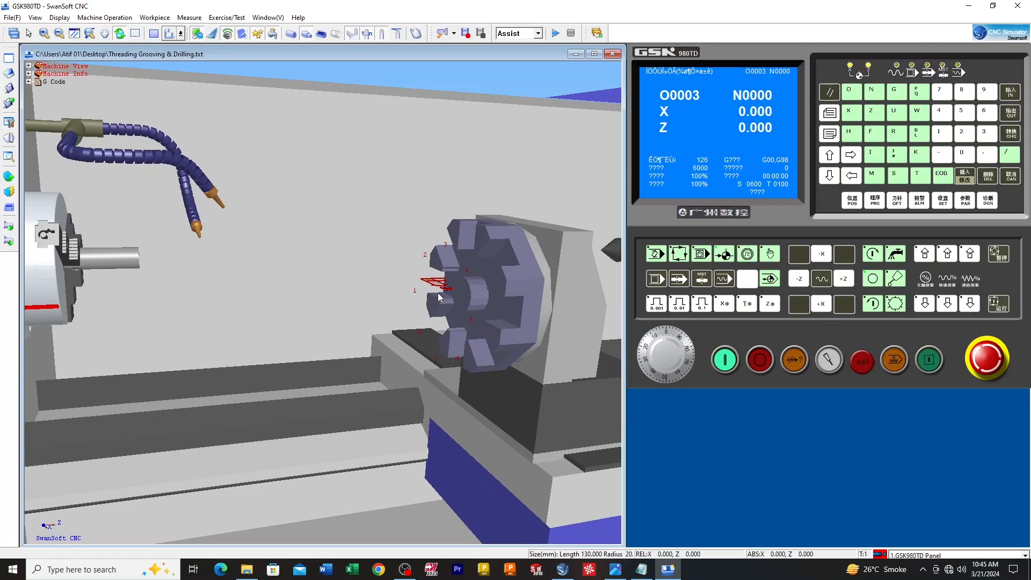
Step: Check the G-code program in Notepad for the turning tool call T0202 and its G71 cycle, then return to the lathe simulator
left_click(642, 570)
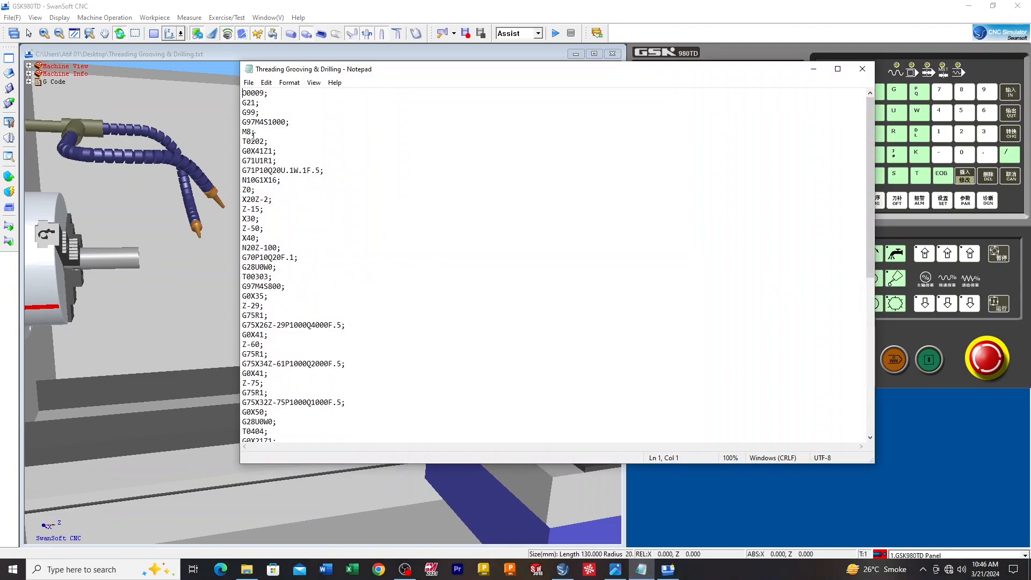
left_click_drag(247, 165, 277, 249)
left_click(267, 142)
mouse_move(245, 142)
left_mouse_down()
mouse_move(271, 143)
mouse_move(242, 143)
left_mouse_up()
left_click(291, 192)
left_click(380, 179)
left_click(812, 67)
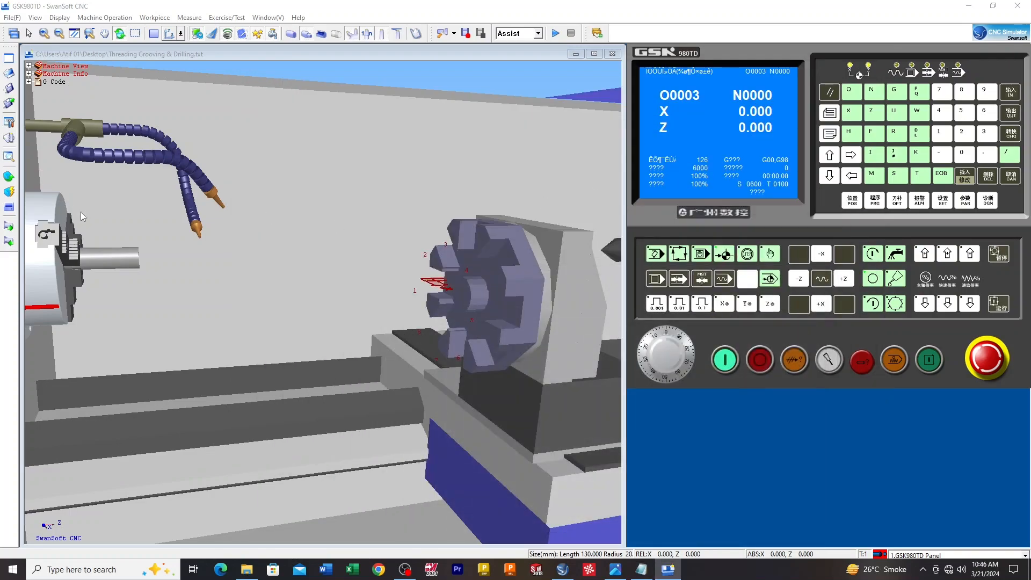
Step: Assign turning tool 002 with the 35° insert to tool station 2 of the turret in the tool magazine
left_click(9, 138)
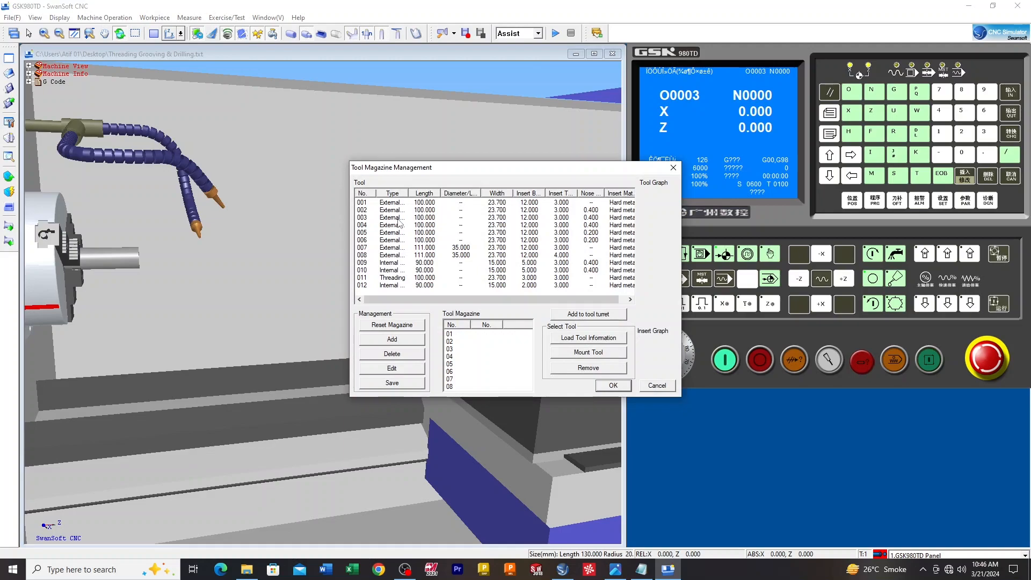
left_click_drag(439, 172, 316, 162)
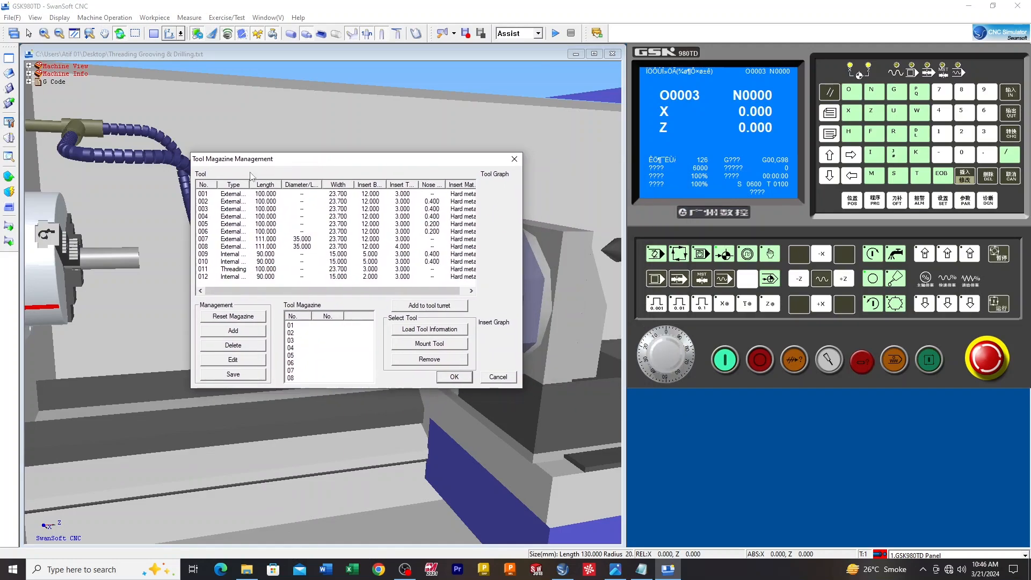
left_click(227, 201)
left_click_drag(391, 164, 319, 168)
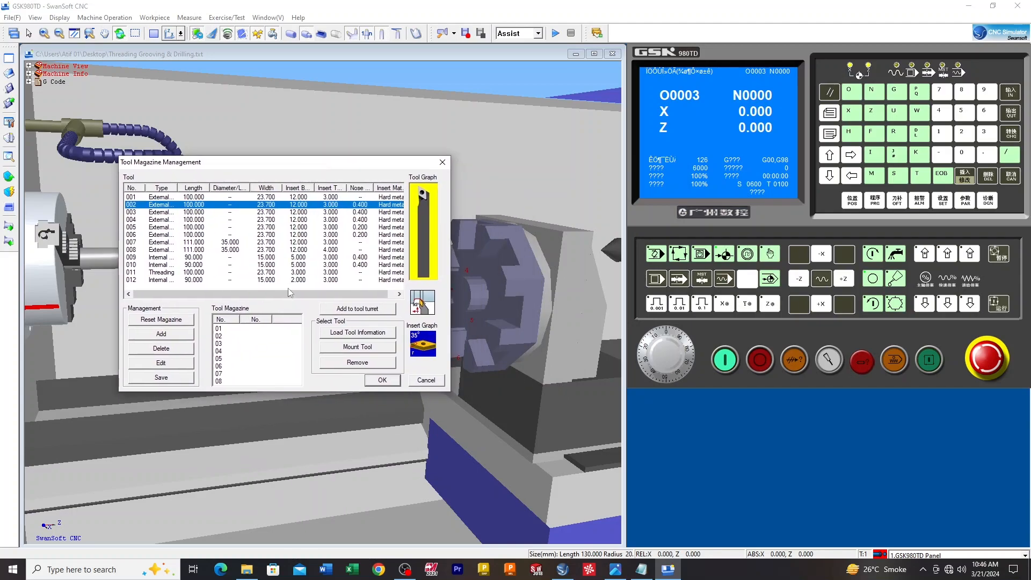
left_click(219, 337)
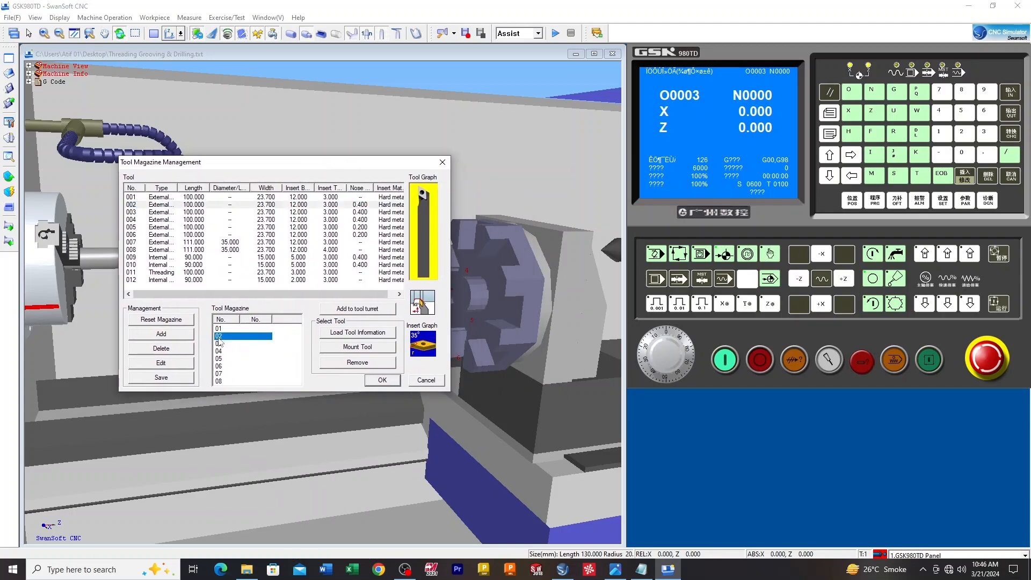
left_click(373, 309)
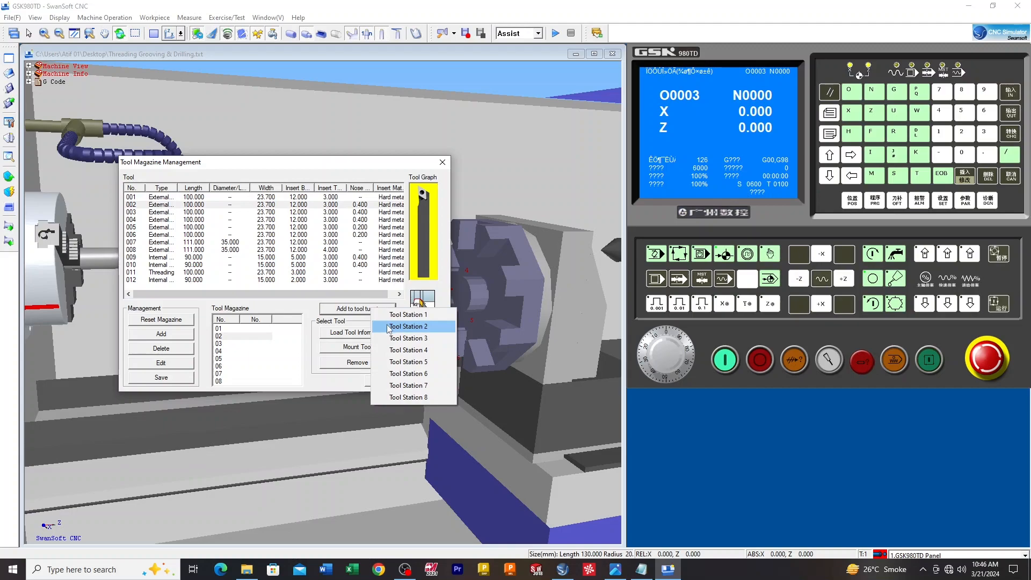
left_click(389, 327)
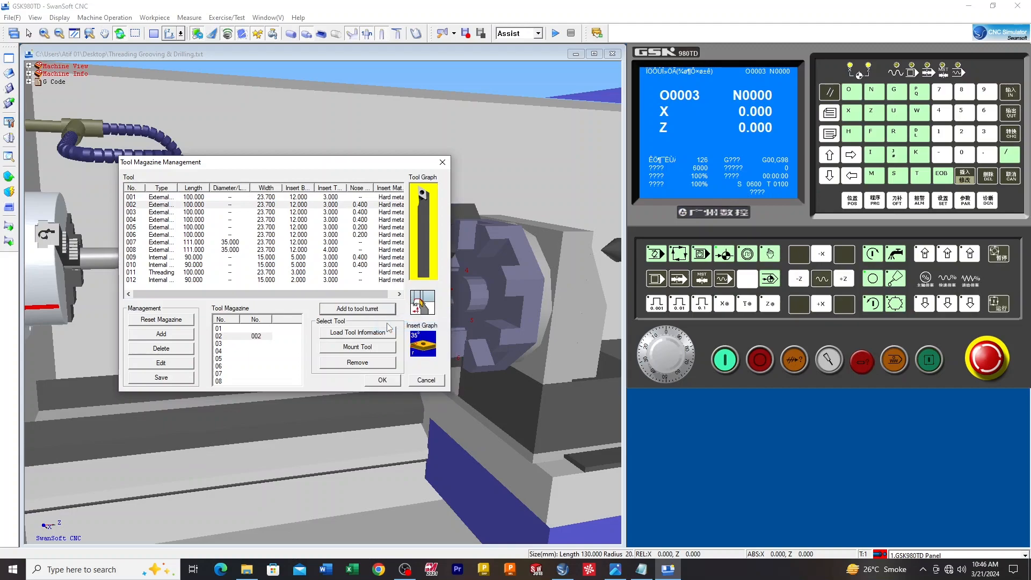
Step: Mount the tool of station 2 in the working position and confirm the tool magazine settings
left_click_drag(365, 163, 214, 177)
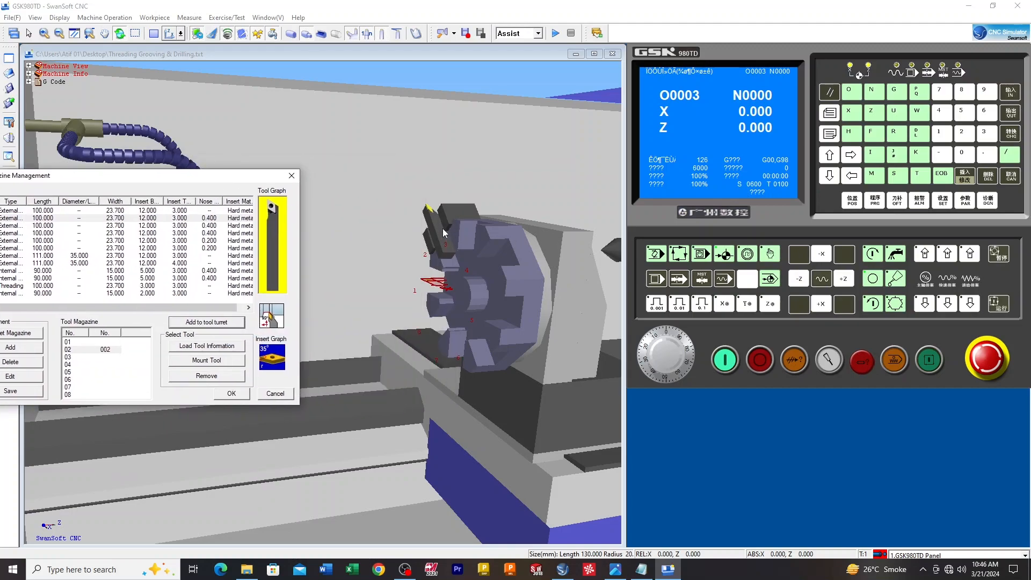
left_click(206, 360)
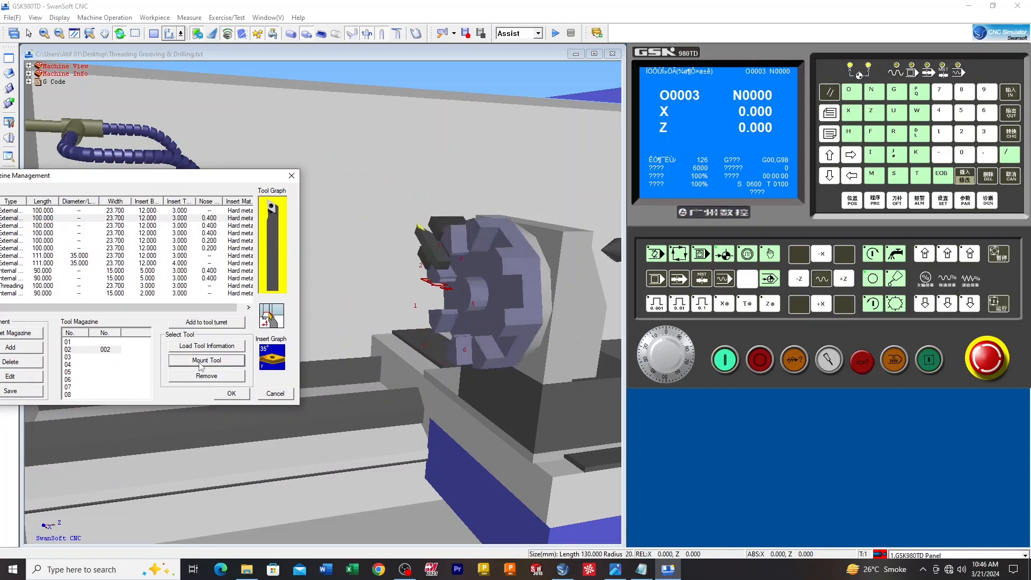
left_click(234, 395)
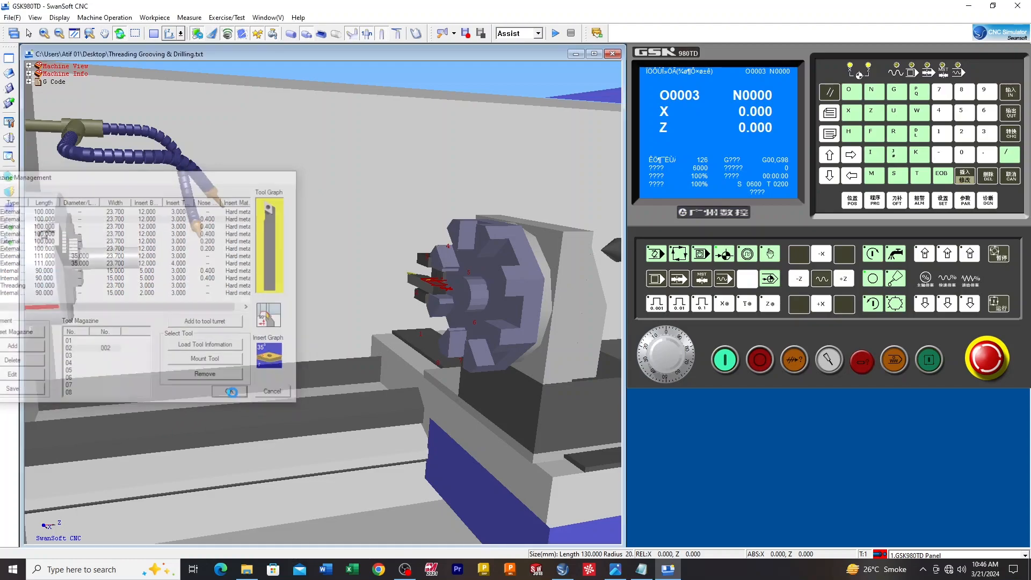
Step: Inspect the turret with the mounted tool from above and check the grooving tool call T00303 in the Notepad program
left_click_drag(457, 326, 391, 448)
scroll(348, 396, "up", 4)
left_click_drag(377, 384, 447, 348)
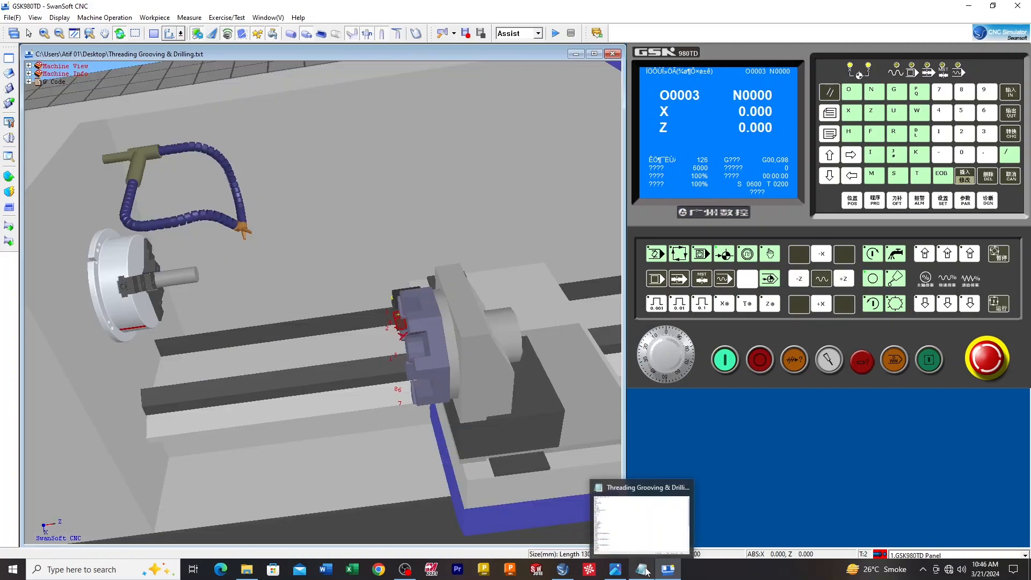
left_click(641, 569)
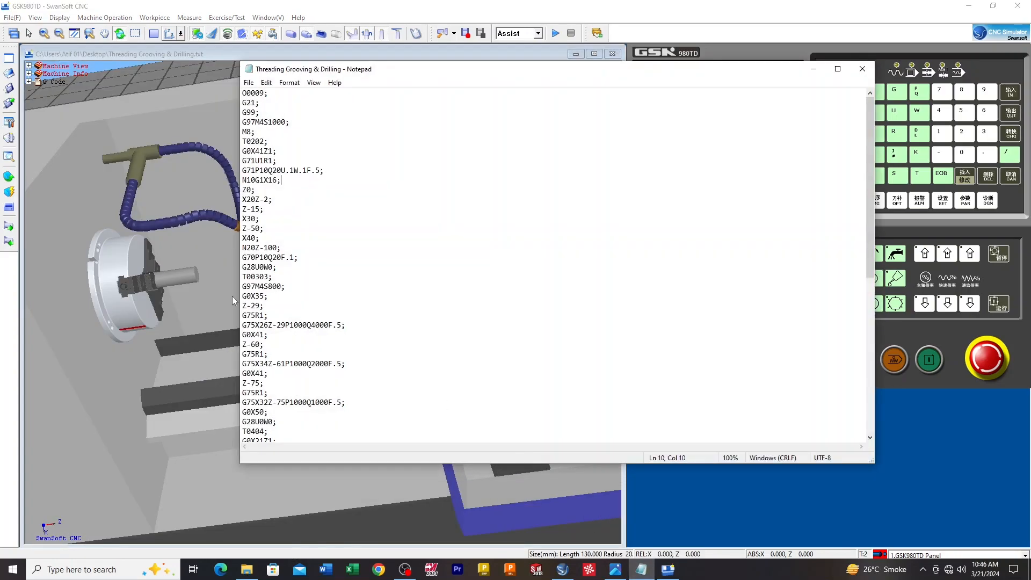
scroll(330, 283, "down", 2)
left_click(300, 286)
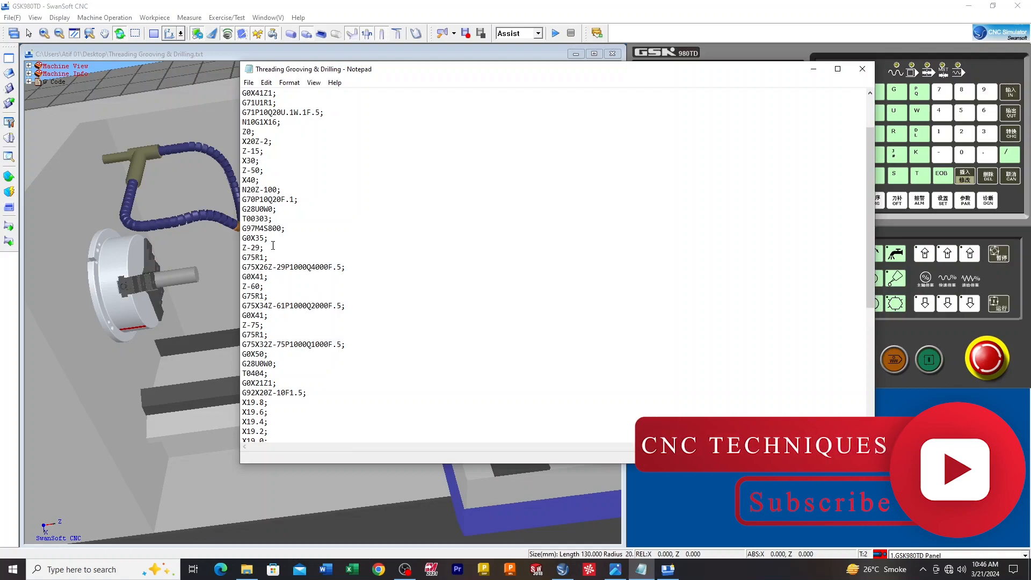
left_click_drag(243, 219, 272, 218)
left_click(272, 218)
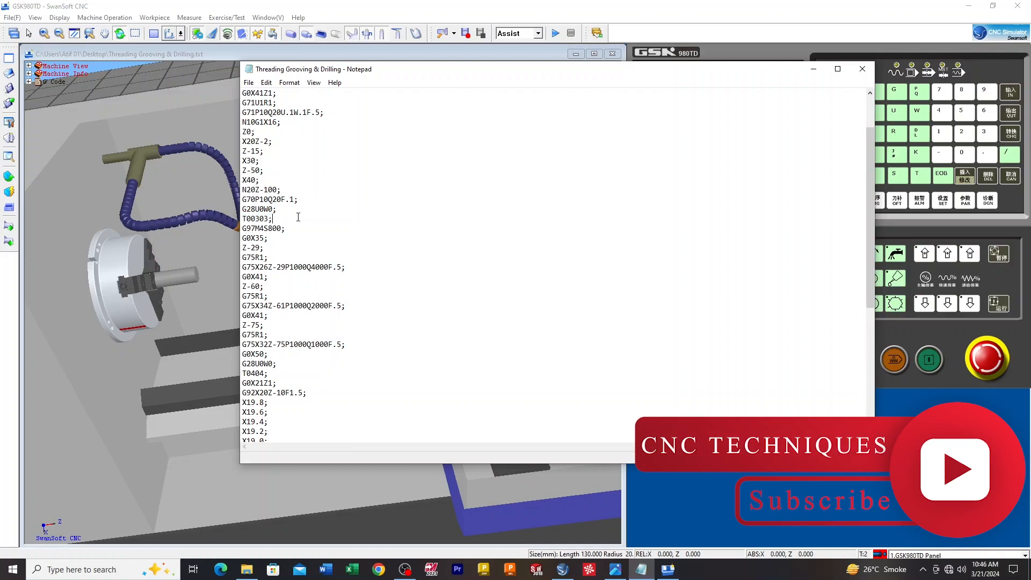
left_click(814, 70)
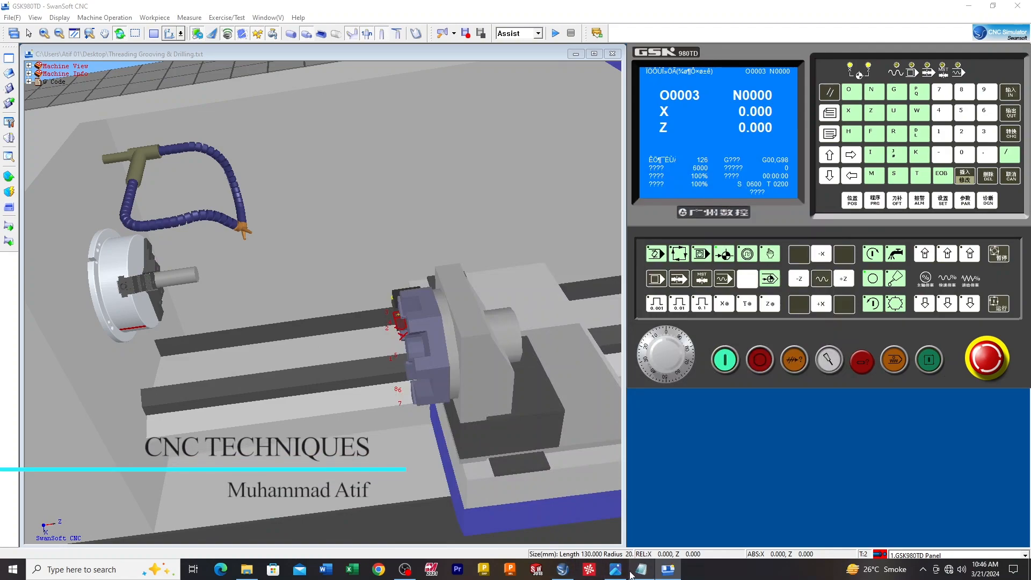
Step: Compare turning tools 002 and 003 in the tool magazine and delete tool 003 with the 60° insert
left_click(7, 176)
left_click_drag(470, 167, 344, 144)
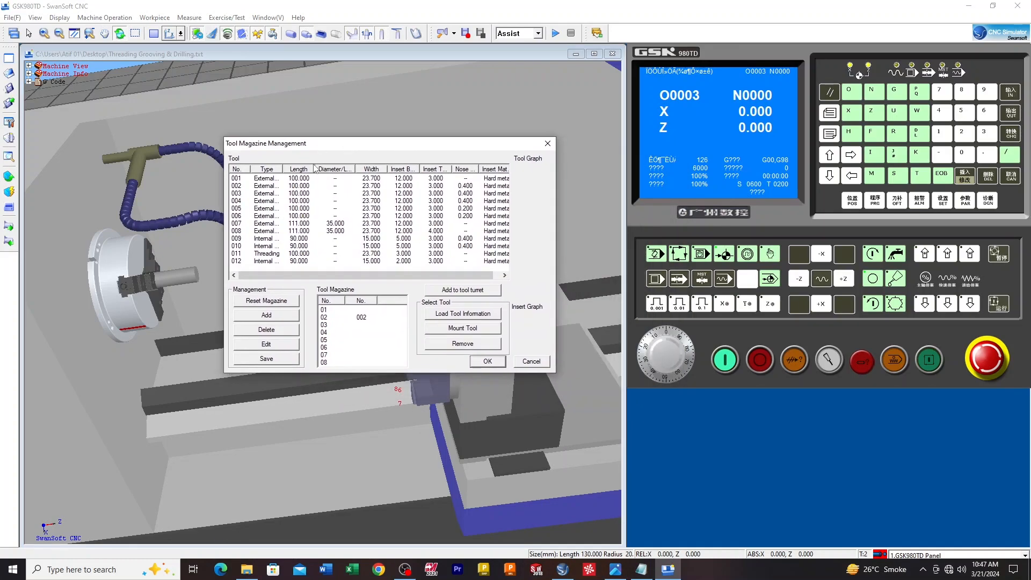
left_click(240, 195)
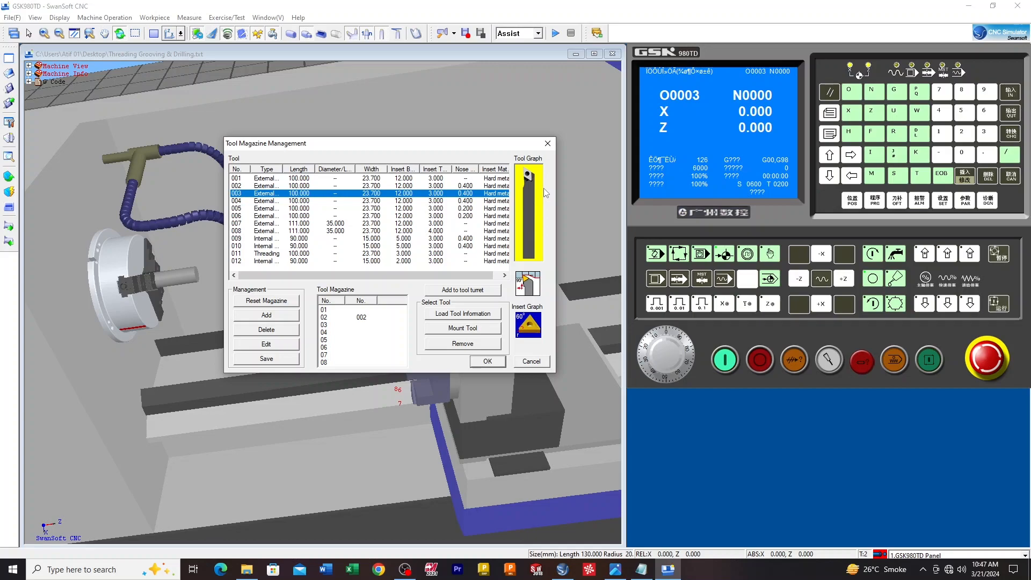
mouse_move(384, 148)
left_mouse_down()
mouse_move(368, 125)
mouse_move(388, 131)
left_mouse_up()
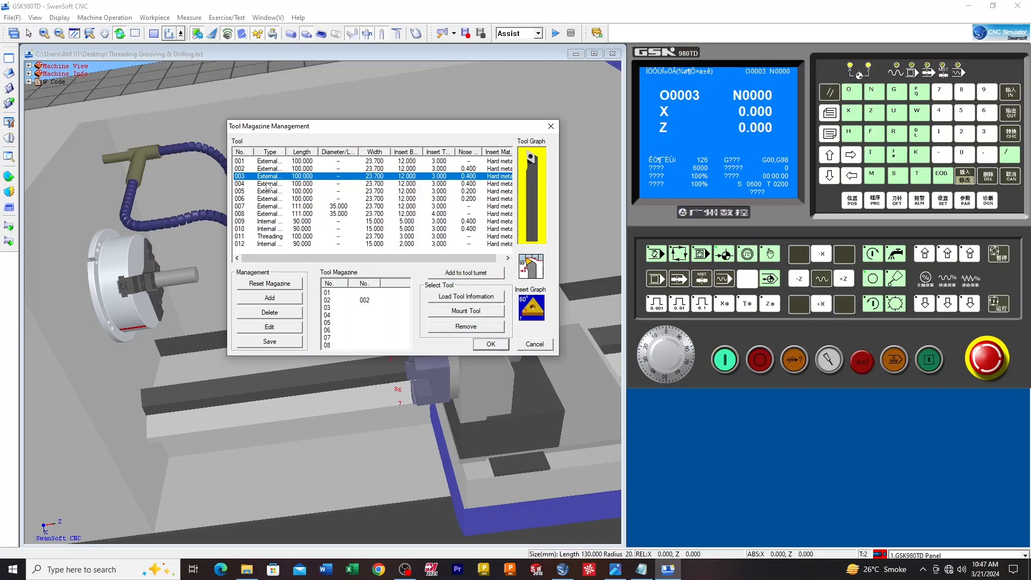
left_click(274, 169)
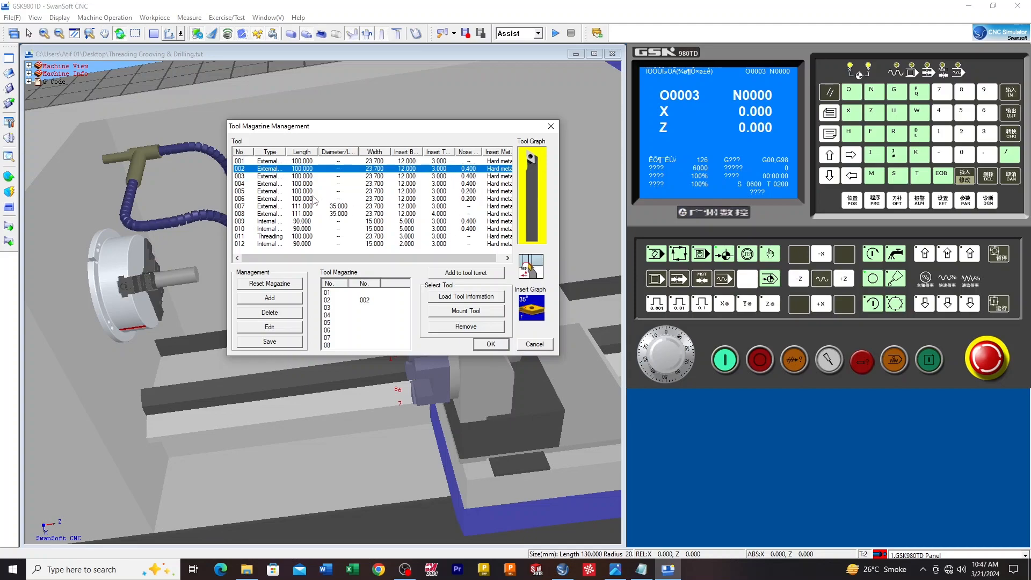
left_click(274, 177)
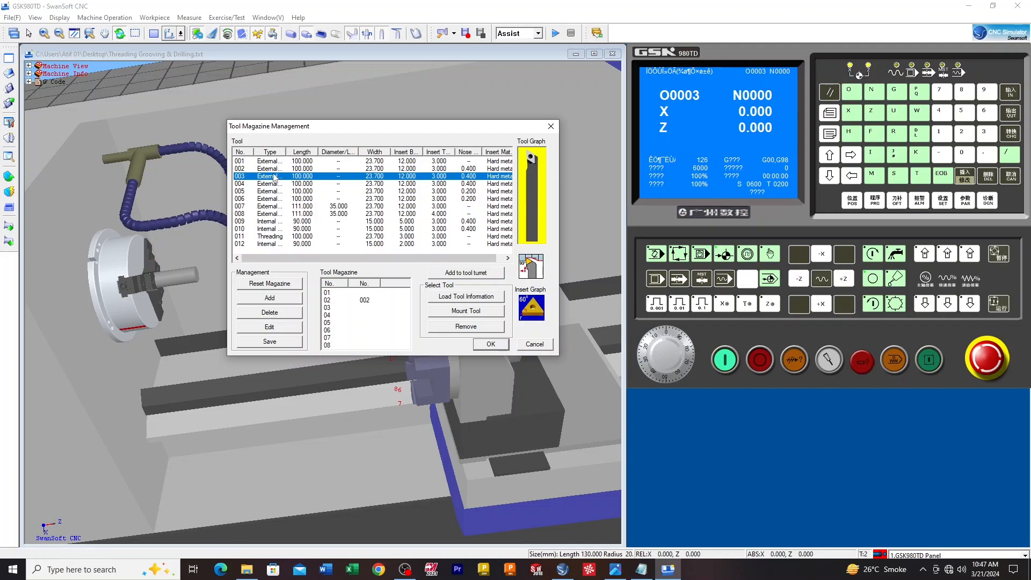
left_click(283, 314)
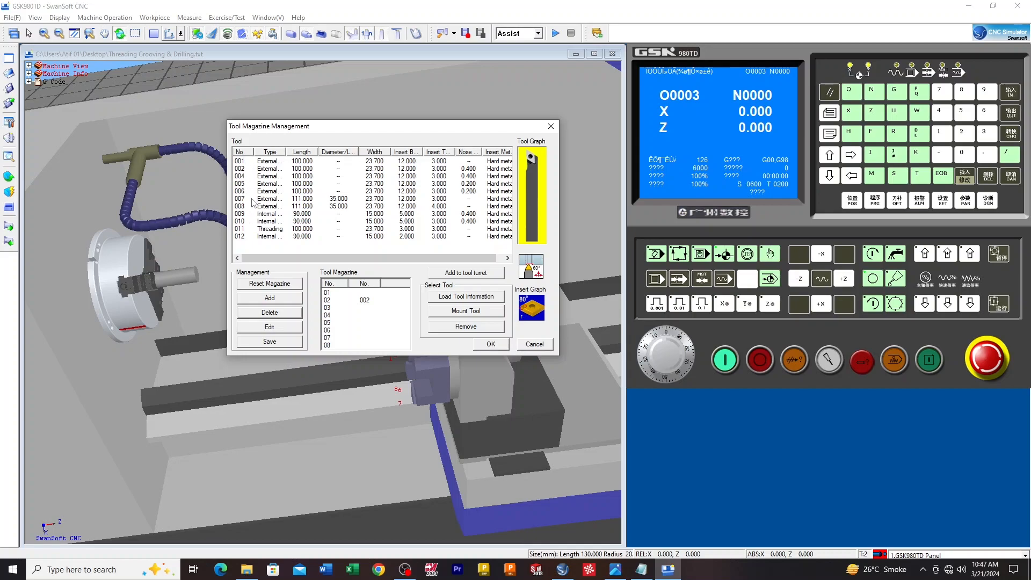
Step: Create right-hand external grooving tool 03 with a shank length of 120 and an insert width of 4, checking the program's grooving values
left_click(283, 302)
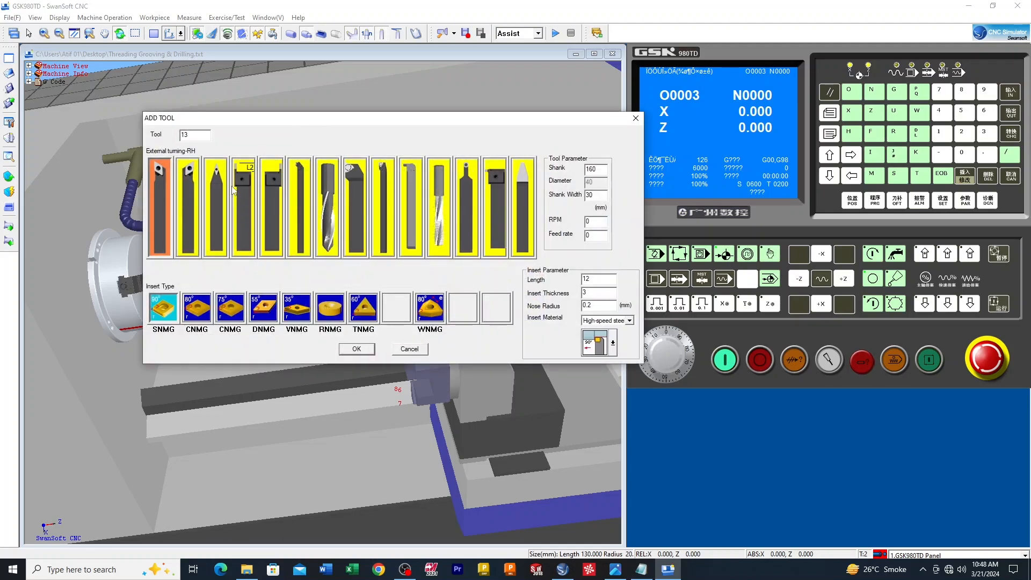
left_click_drag(190, 134, 174, 134)
key("BackSpace")
type("0")
left_click(244, 185)
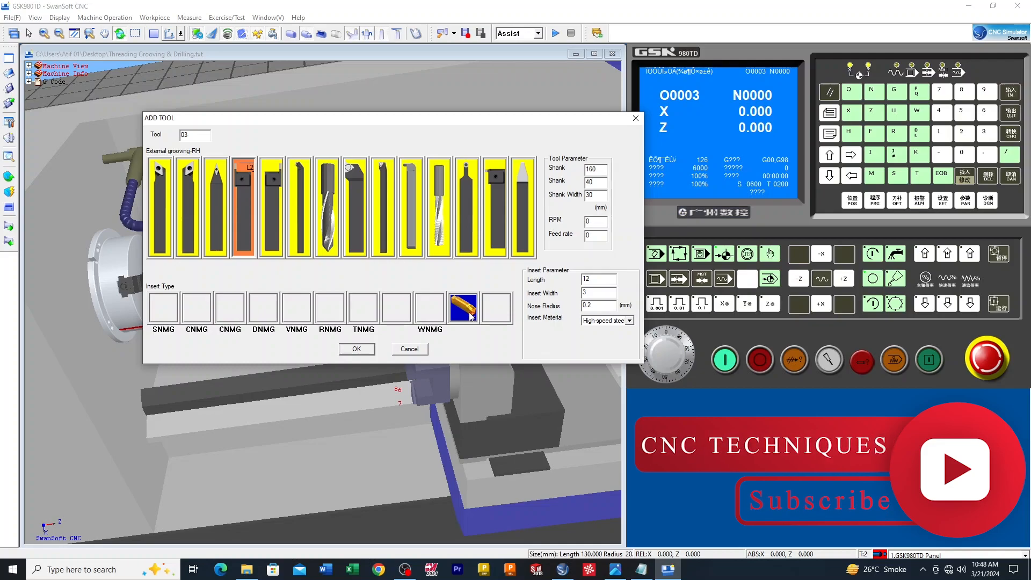
left_click(643, 571)
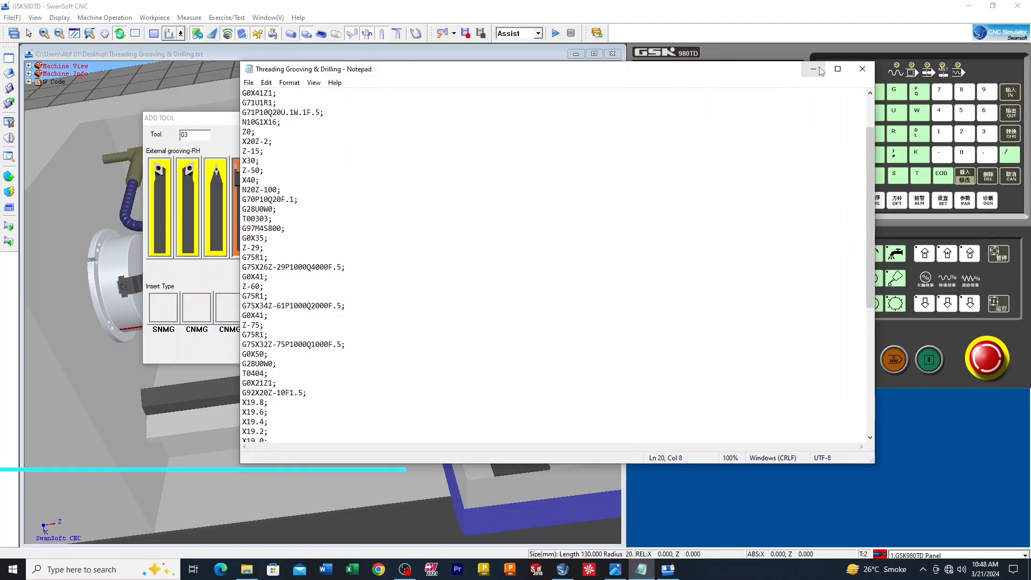
left_click(820, 72)
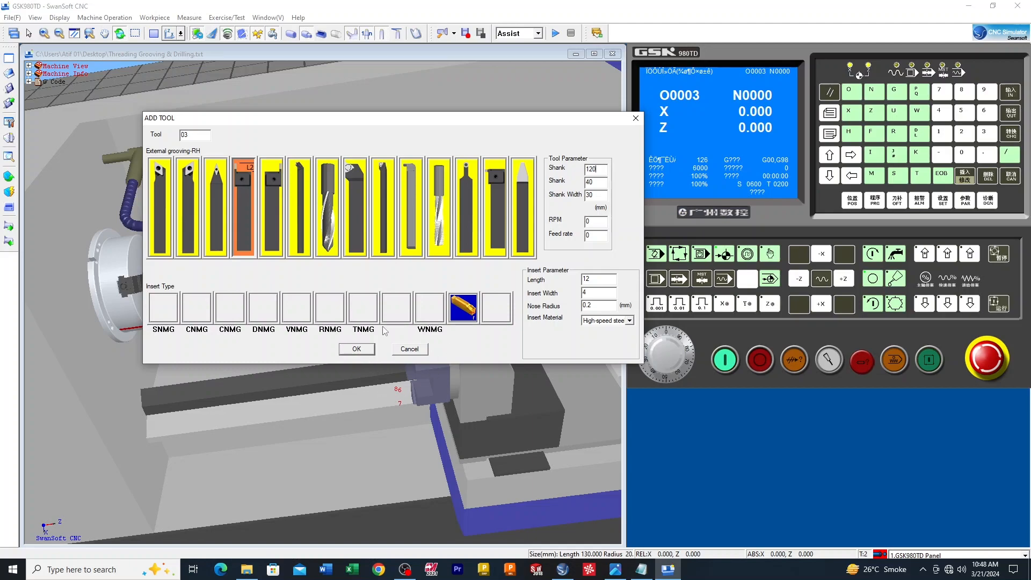
left_click(360, 349)
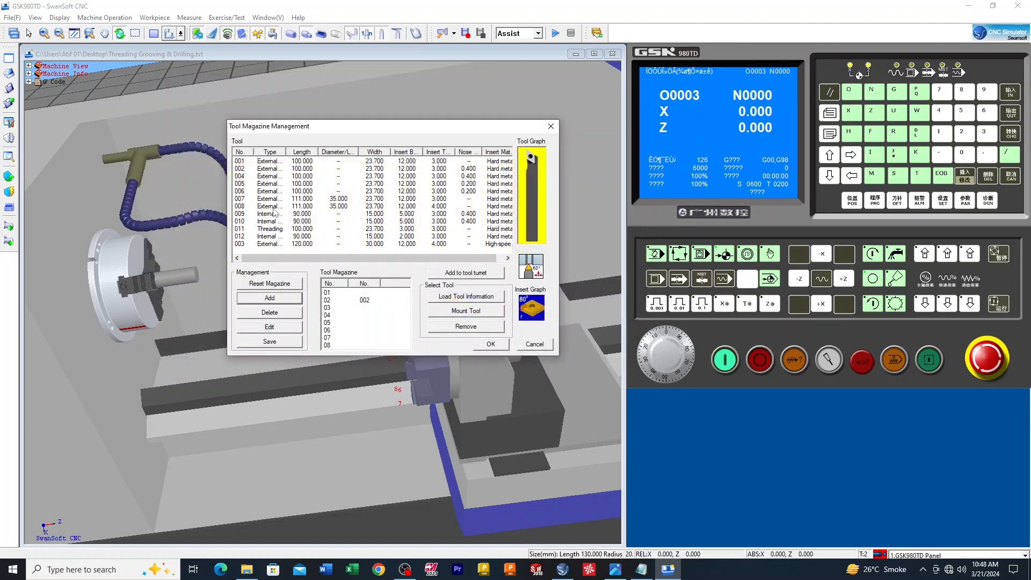
Step: Assign the new grooving tool 003 to tool station 3, mount it and confirm the tool magazine settings
left_click(257, 244)
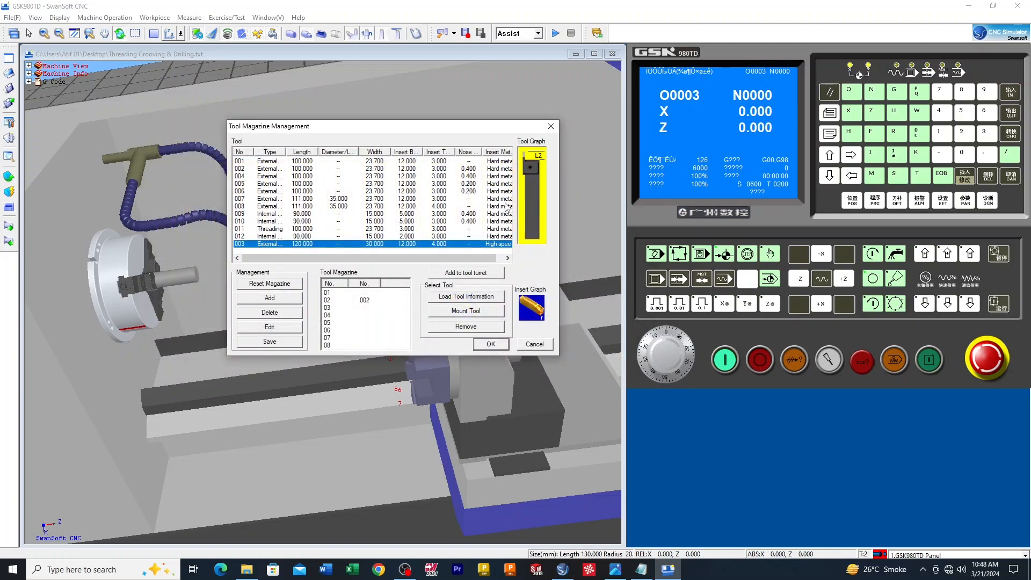
left_click(330, 308)
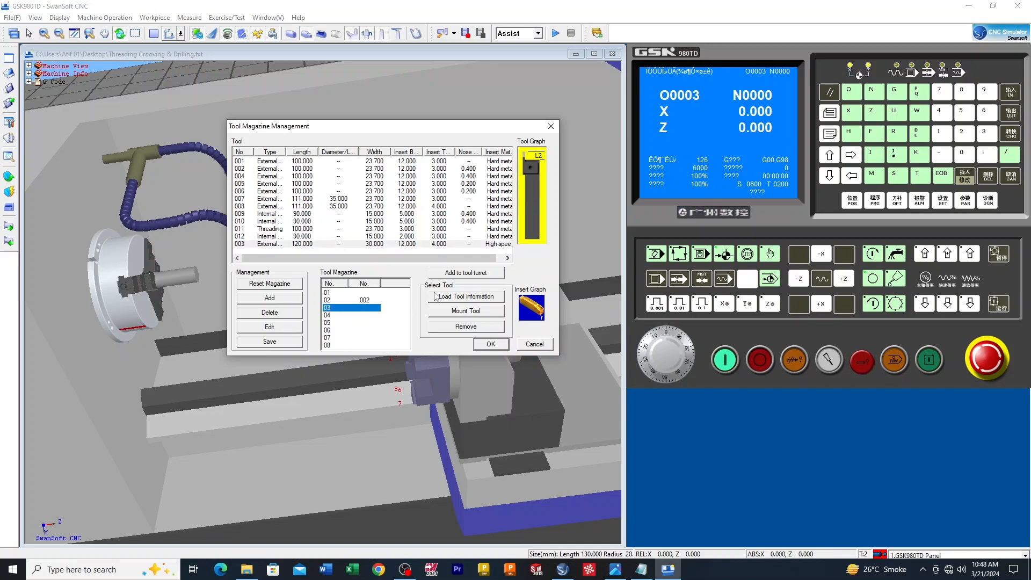
left_click(459, 275)
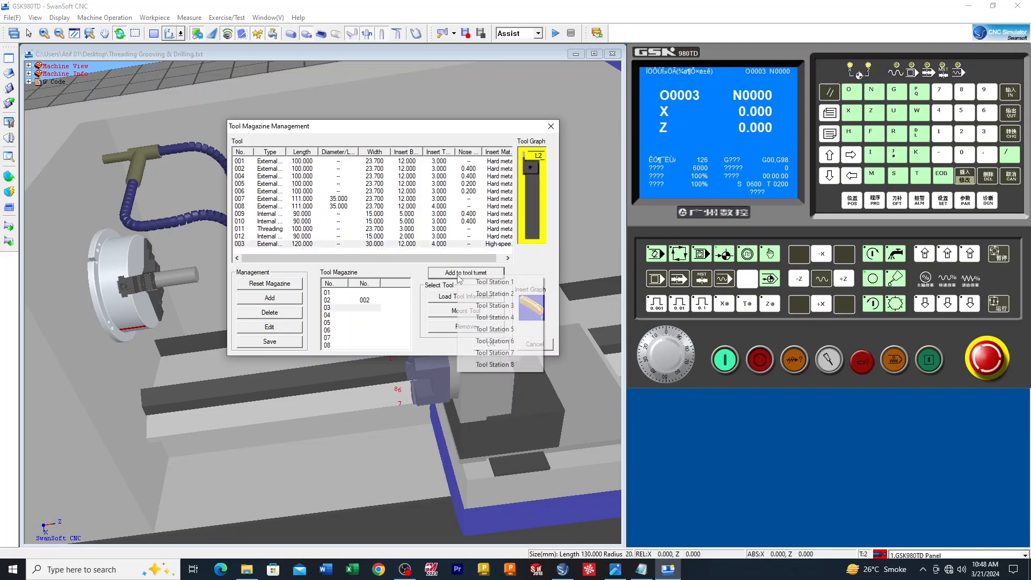
left_click(476, 306)
left_click(487, 314)
left_click(490, 344)
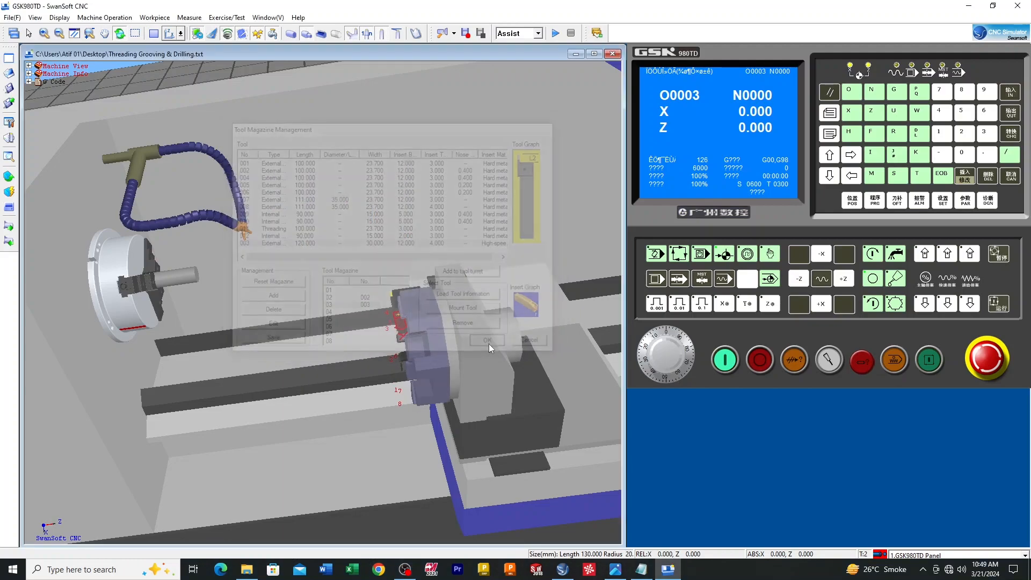
Step: Inspect the newly mounted grooving tool on the turret up close and from several angles
scroll(435, 344, "up", 2)
left_click_drag(408, 328, 511, 318)
scroll(442, 306, "up", 3)
scroll(442, 307, "up", 5)
left_click_drag(451, 296, 526, 287)
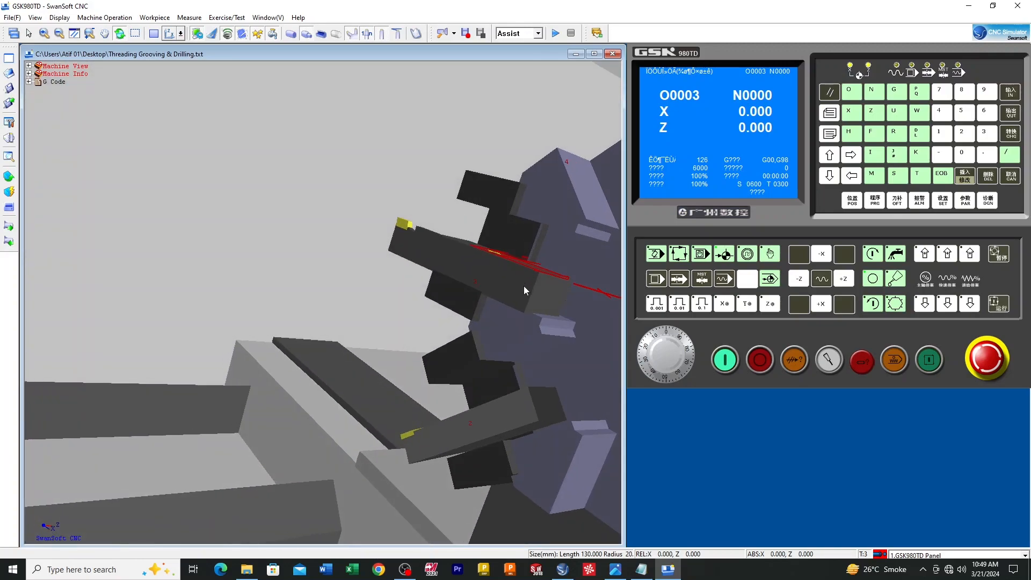
scroll(459, 271, "down", 5)
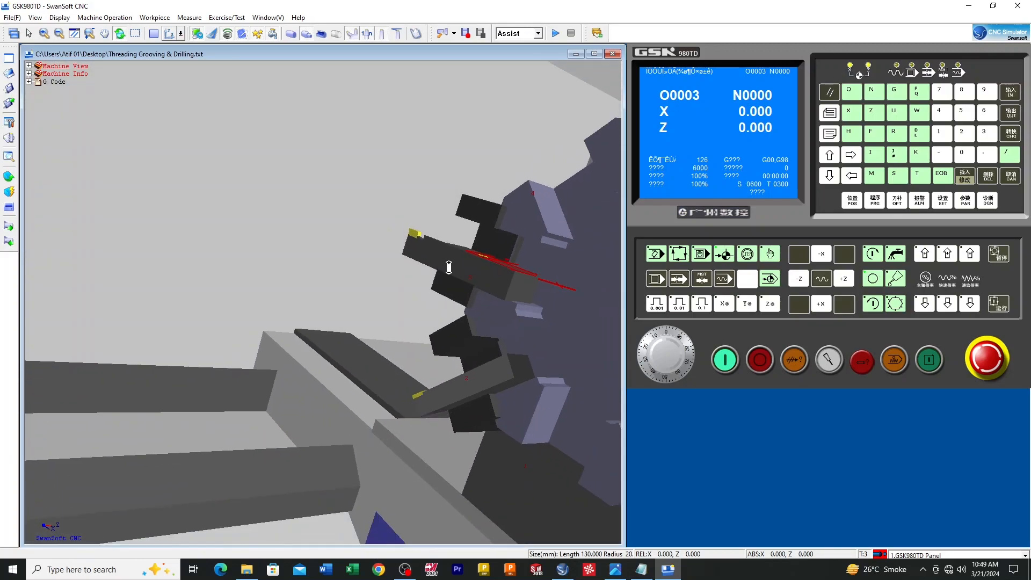
left_click_drag(458, 273, 430, 346)
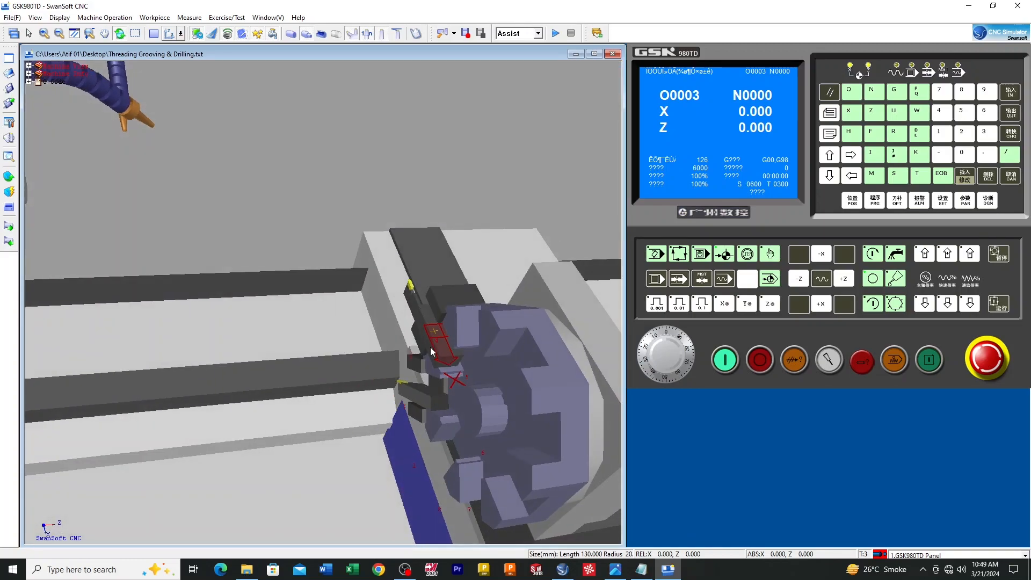
scroll(430, 346, "up", 5)
scroll(430, 347, "down", 5)
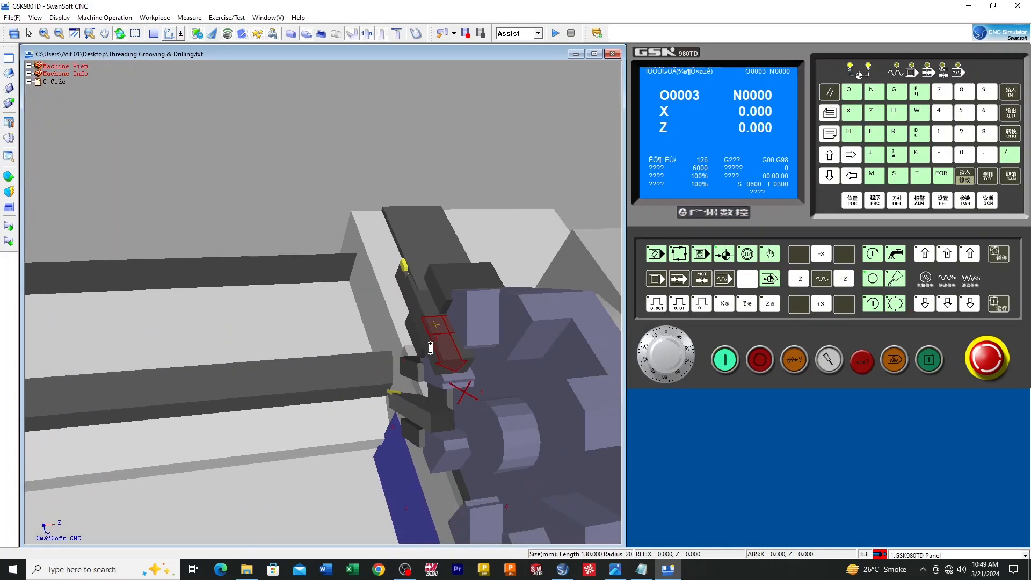
Step: Review the grooving cycles, the T0404 tool call and its G92 threading lines in the Notepad program
left_click(642, 571)
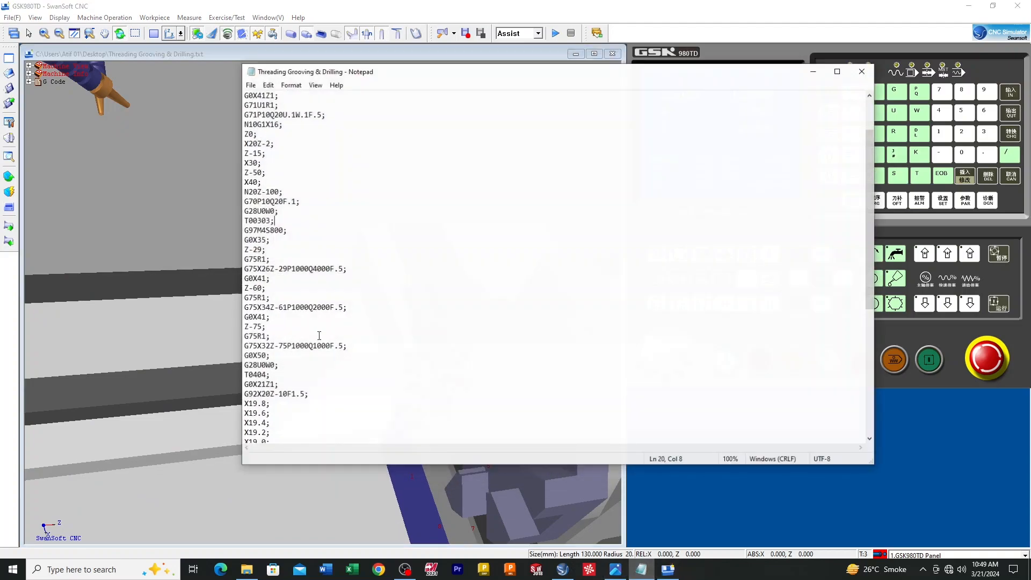
scroll(317, 316, "down", 2)
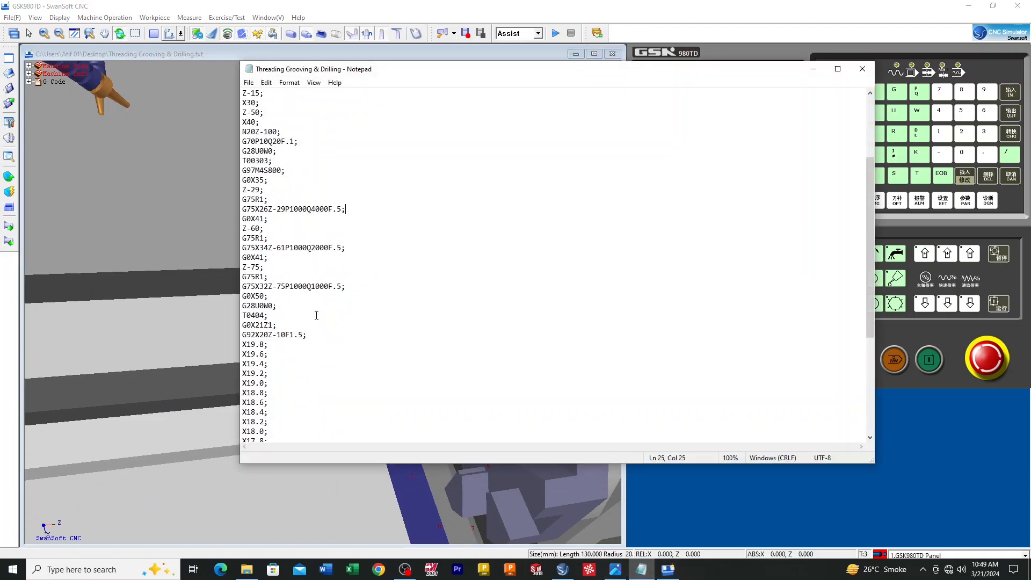
scroll(316, 317, "down", 2)
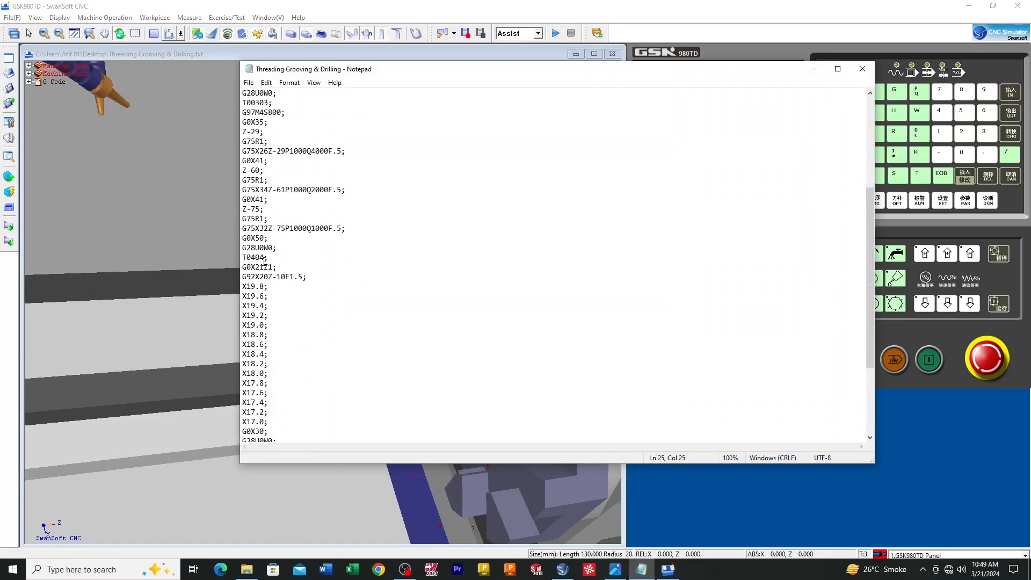
left_click_drag(244, 257, 315, 280)
left_click(341, 297)
scroll(444, 273, "up", 1)
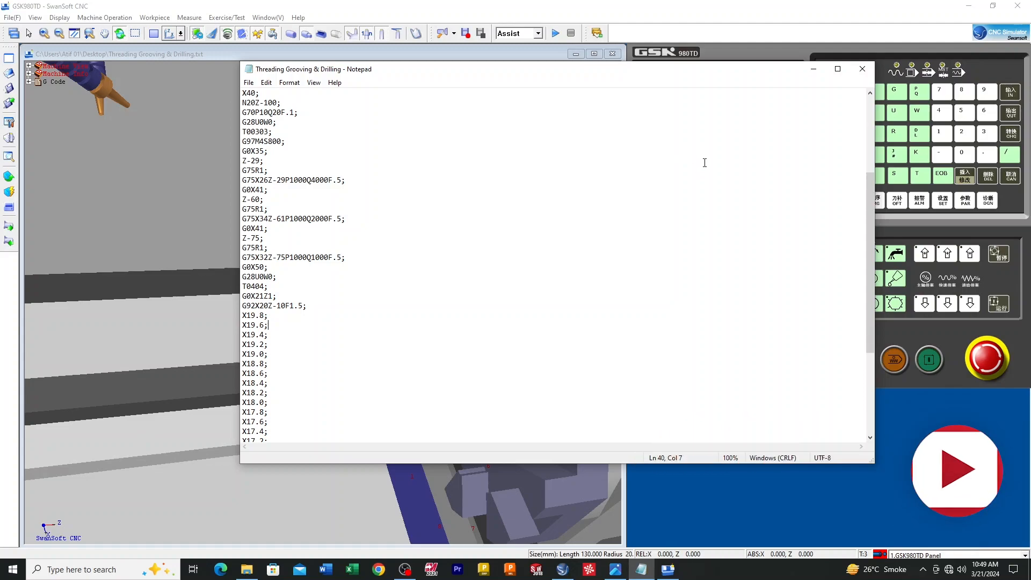
left_click(812, 69)
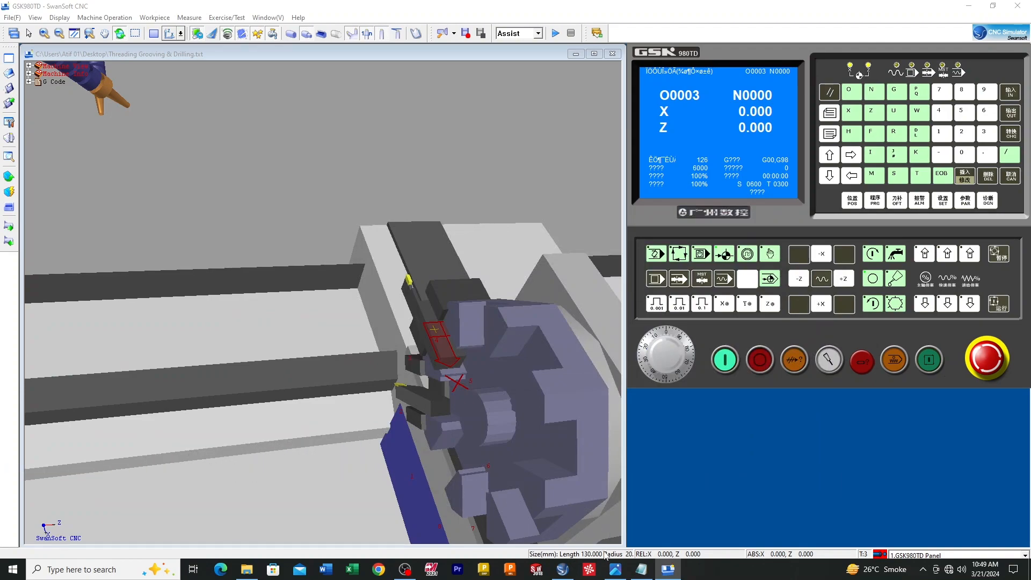
Step: Delete existing tool 004 with the 80° insert from the tool magazine's tool list
mouse_move(638, 575)
left_click(9, 138)
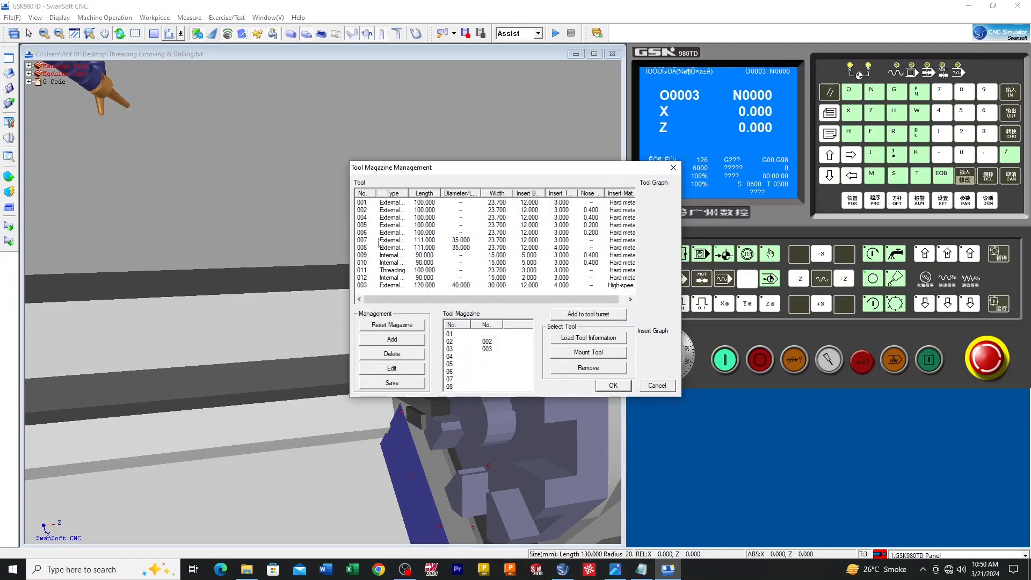
left_click(365, 220)
left_click_drag(483, 167, 269, 134)
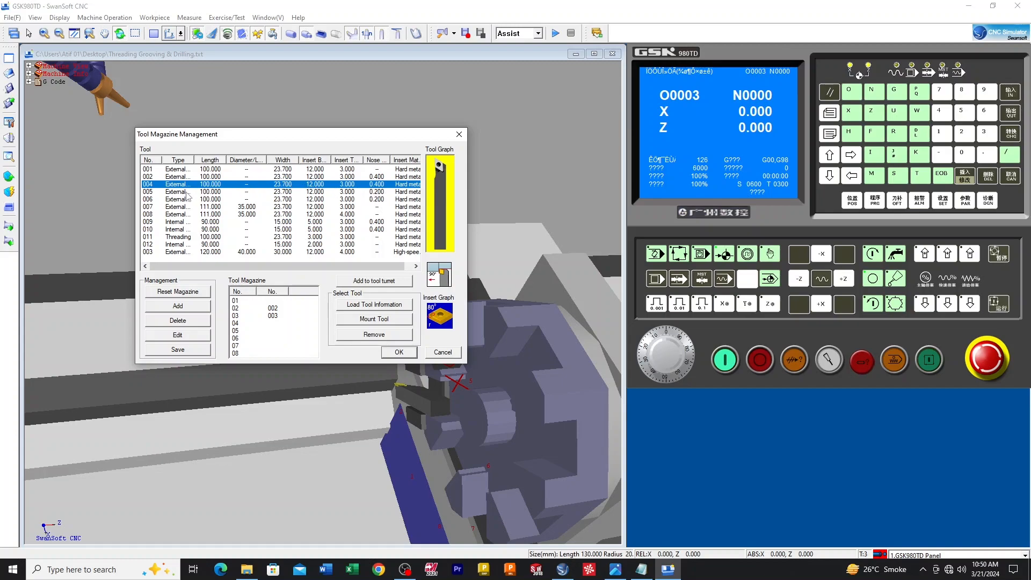
left_click(182, 324)
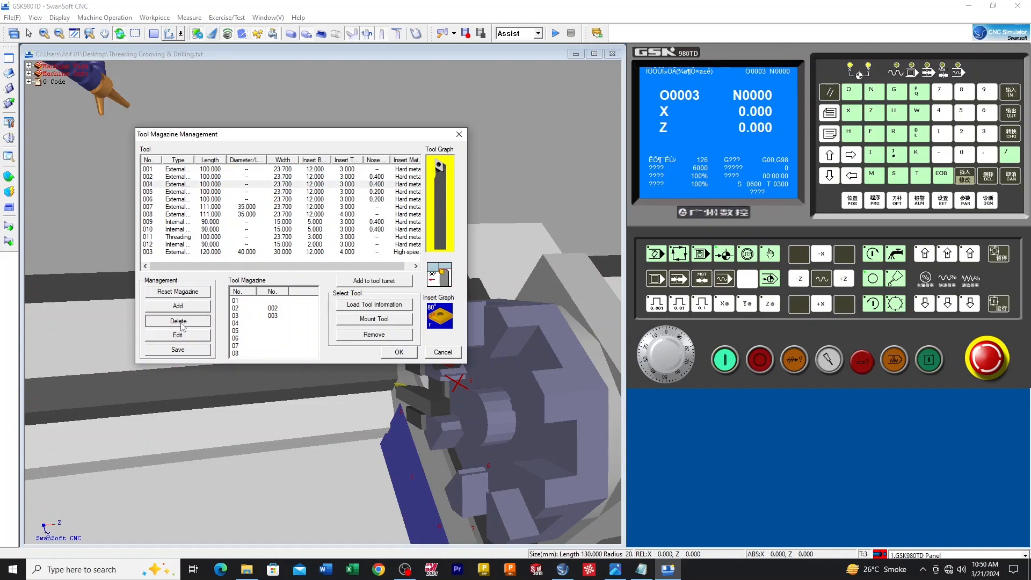
Step: Create threading tool 04 with a shank length of 120, a shank width of 30 and an insert size of 4
left_click(196, 311)
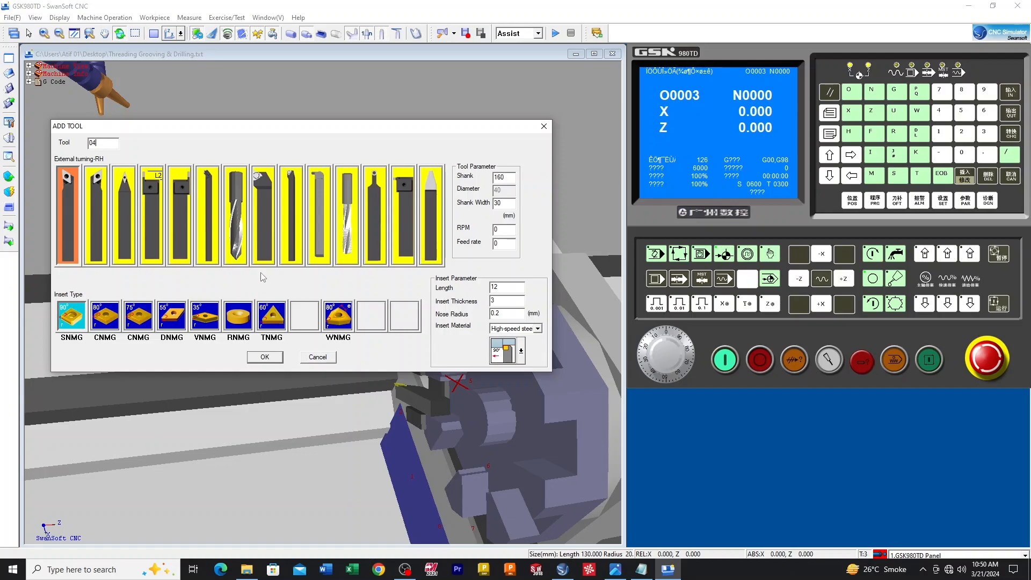
left_click(262, 215)
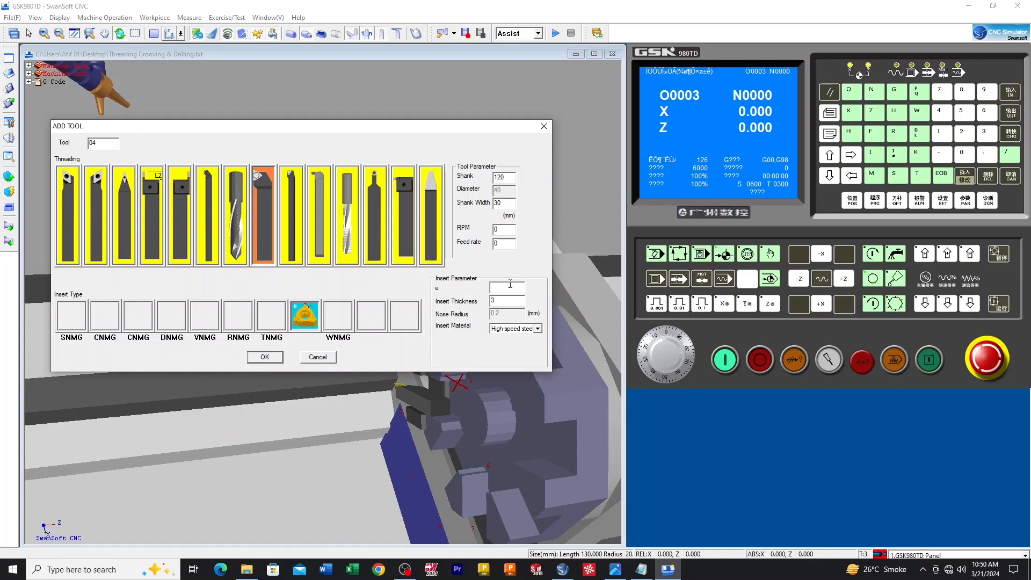
type("04")
left_click(278, 358)
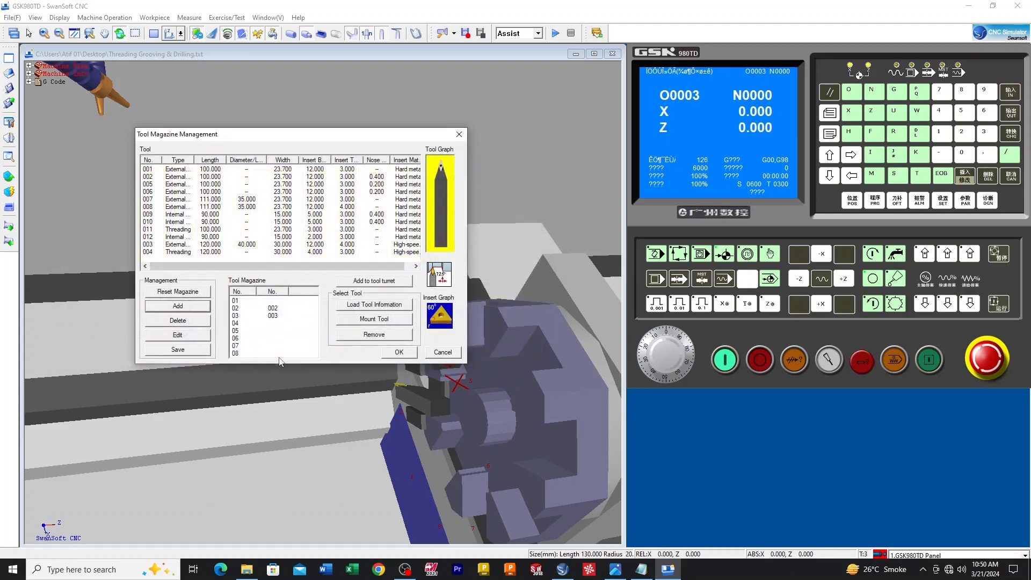
Step: Assign threading tool 004 to tool station 4, mount it and confirm the tool magazine settings
left_click(186, 254)
left_click(186, 254)
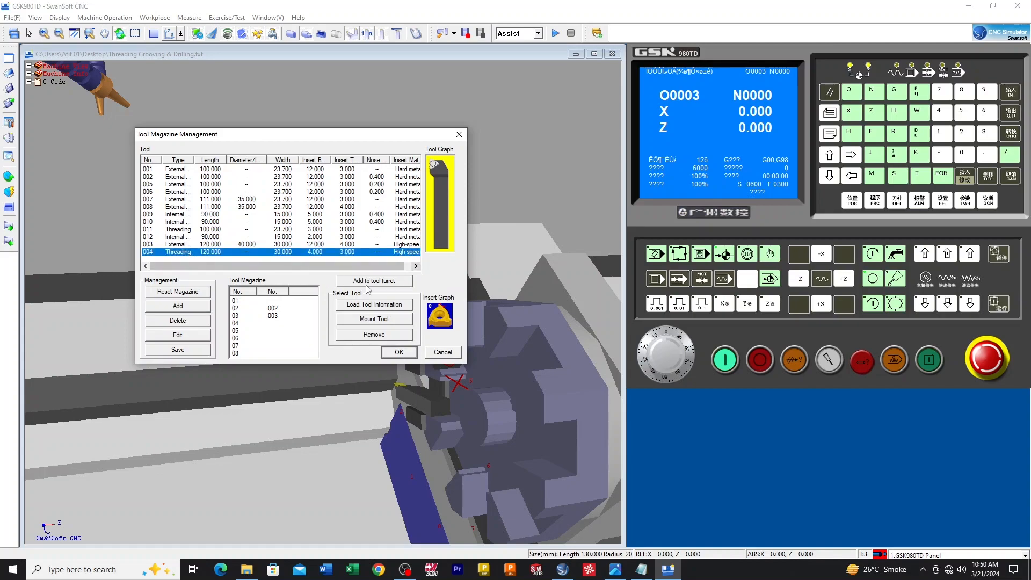
left_click(237, 325)
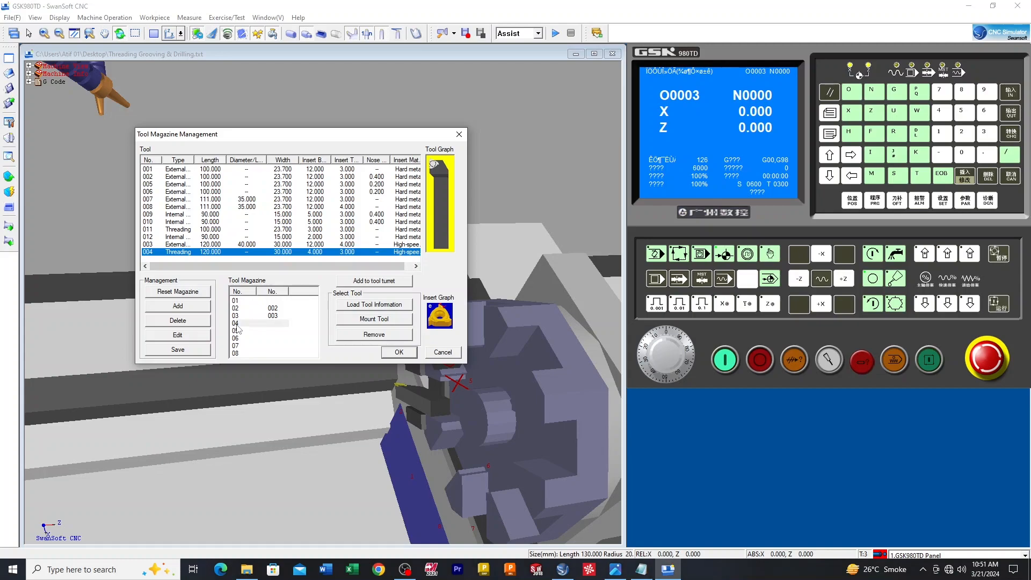
left_click(389, 284)
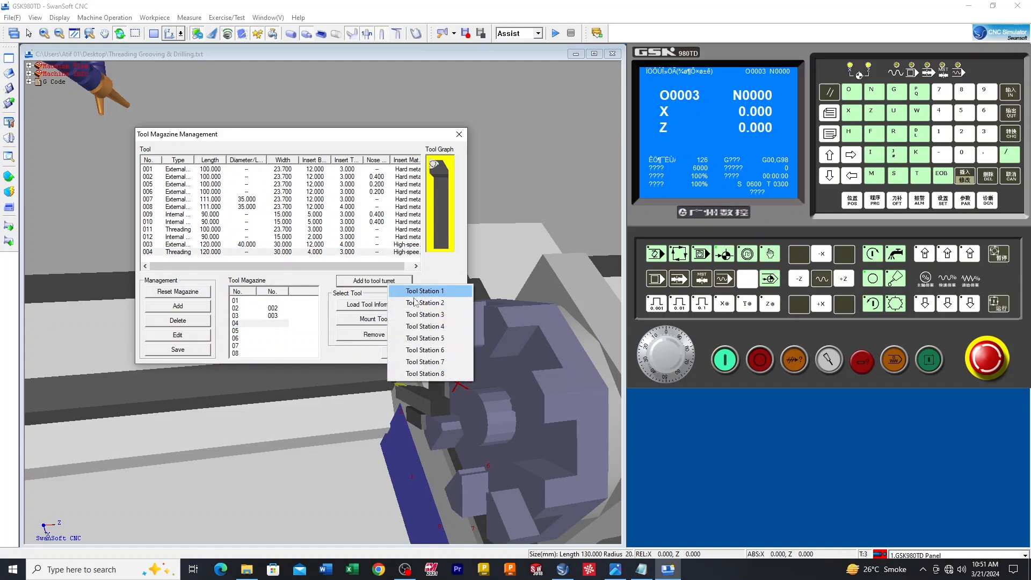
left_click(423, 326)
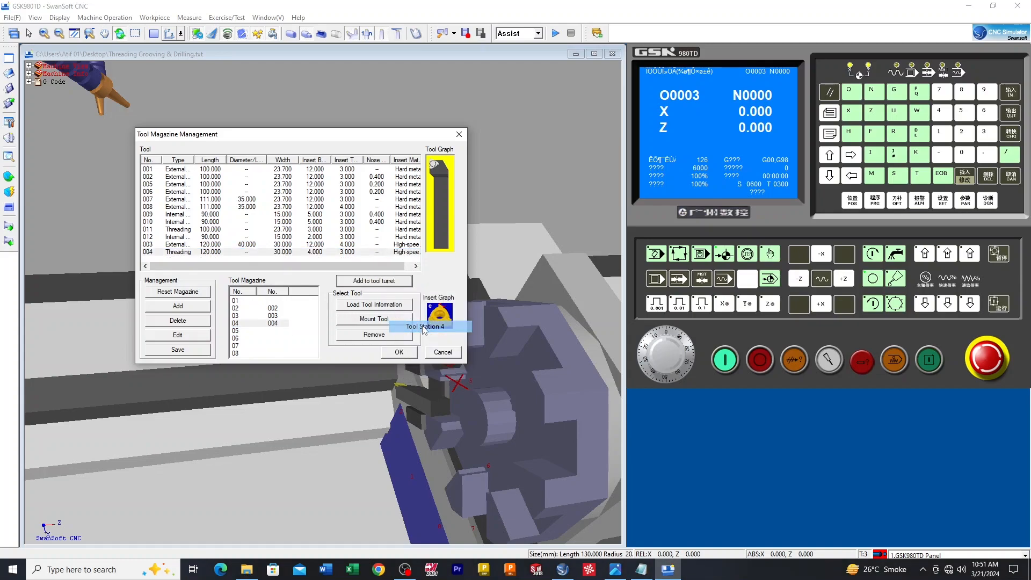
left_click(384, 320)
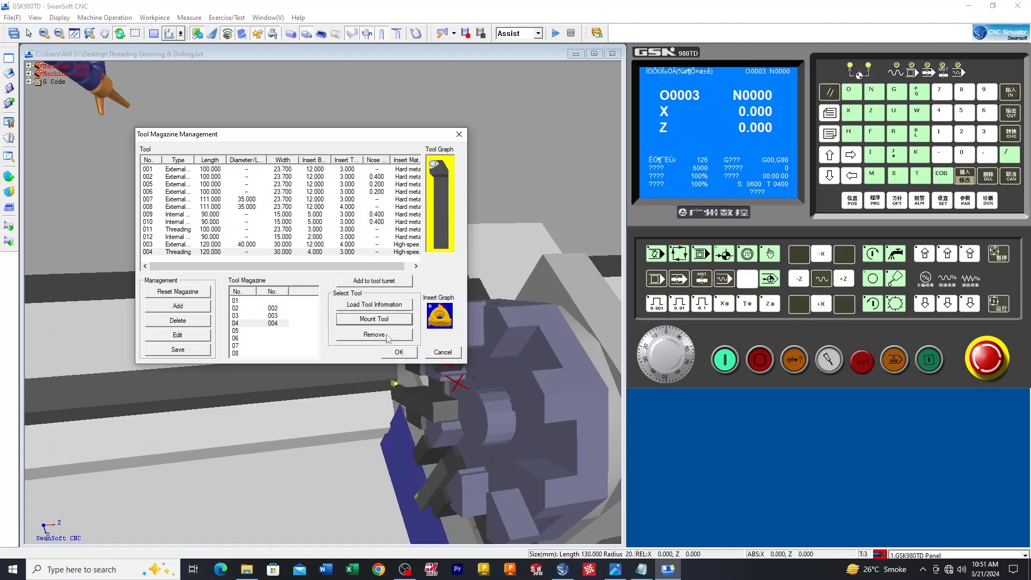
left_click(397, 351)
Step: Inspect the mounted threading tool and the neighbouring grooving tool on the turret
scroll(424, 333, "down", 2)
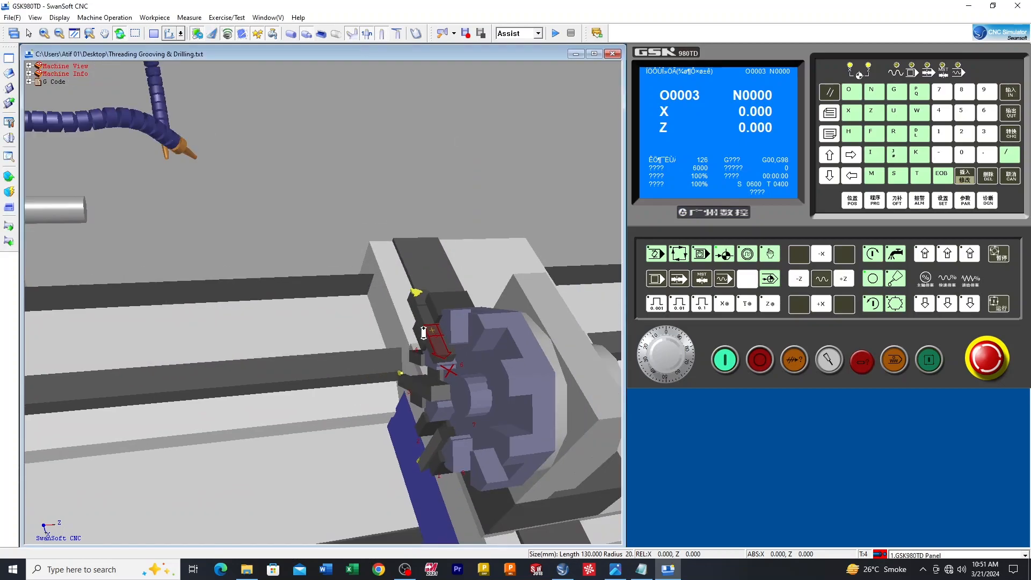
scroll(444, 328, "up", 2)
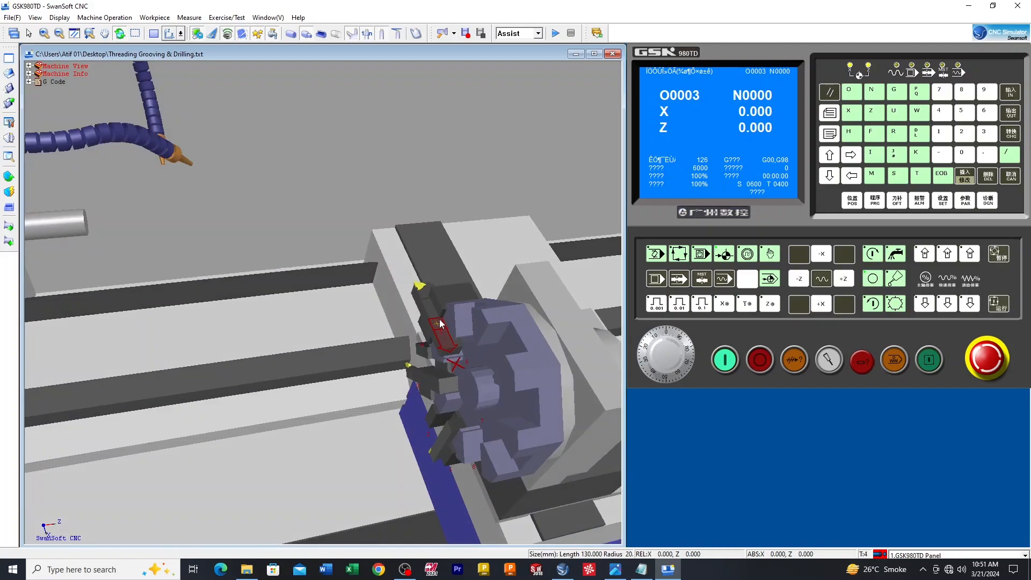
scroll(439, 320, "up", 3)
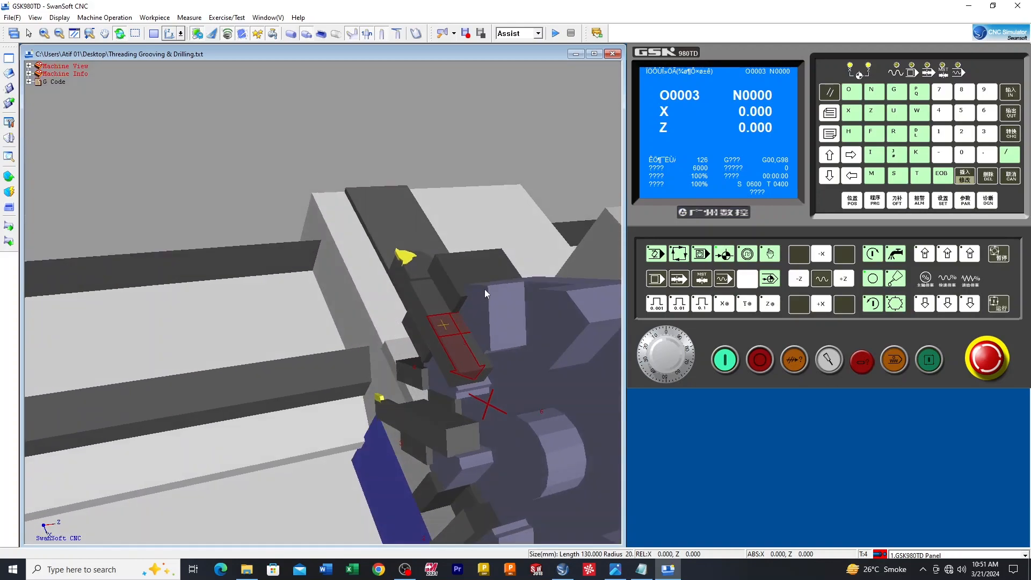
scroll(440, 378, "up", 4)
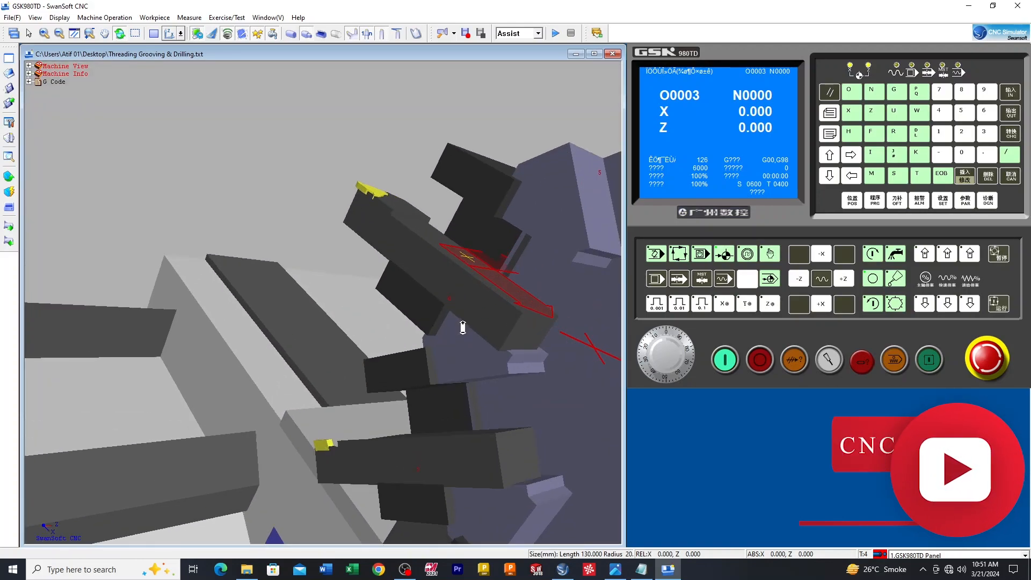
scroll(432, 282, "down", 5)
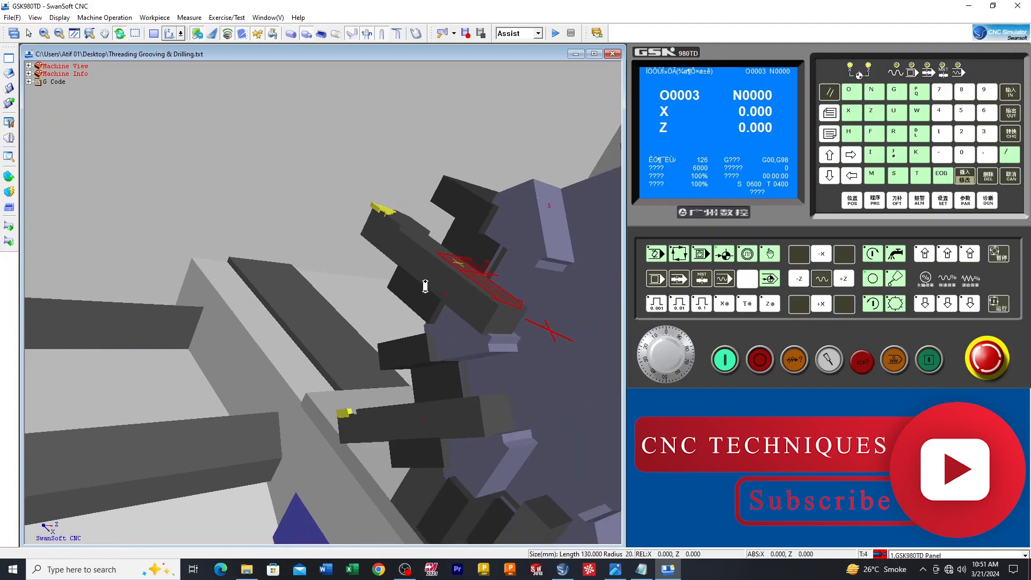
left_click_drag(432, 297, 384, 369)
scroll(392, 372, "down", 2)
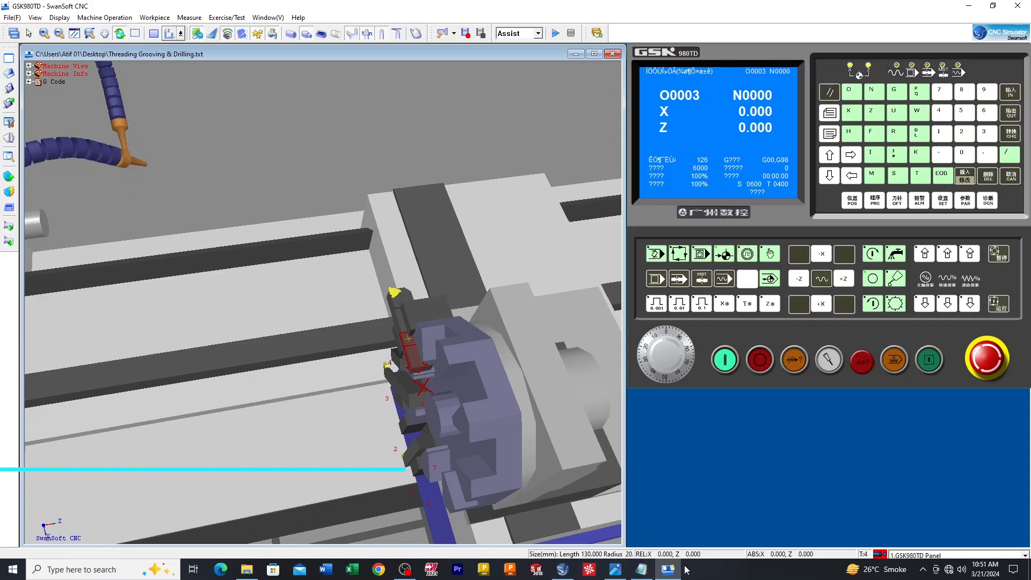
Step: Check the drilling tool call T0505 and its G74 drilling lines in the Notepad program
left_click(641, 569)
scroll(327, 337, "down", 3)
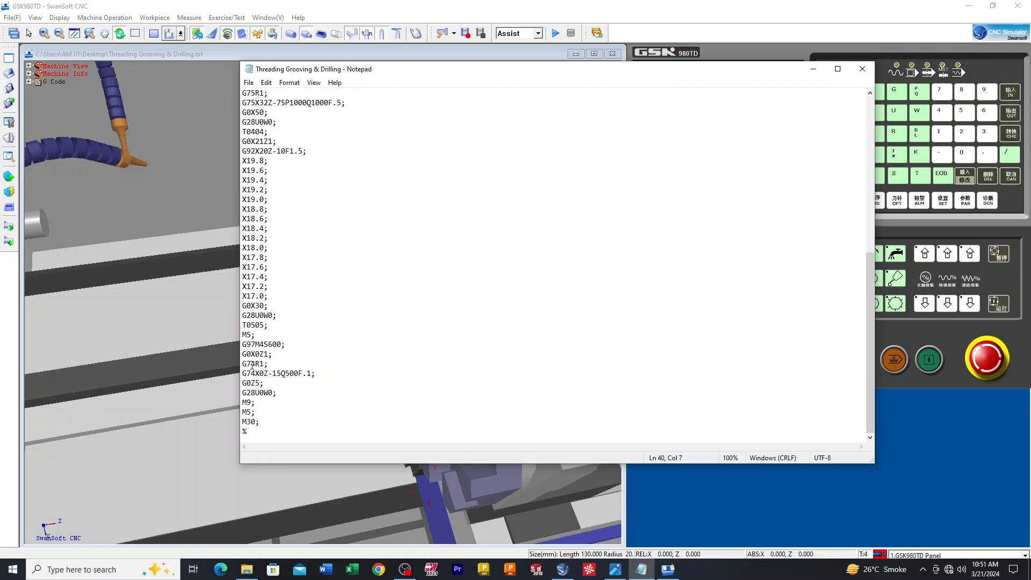
left_click_drag(243, 349, 270, 366)
left_click(321, 354)
left_click_drag(243, 325, 263, 327)
left_click(720, 122)
left_click(813, 69)
Step: Delete existing tool 005 with the 60° insert from the tool magazine's tool list
left_click(9, 139)
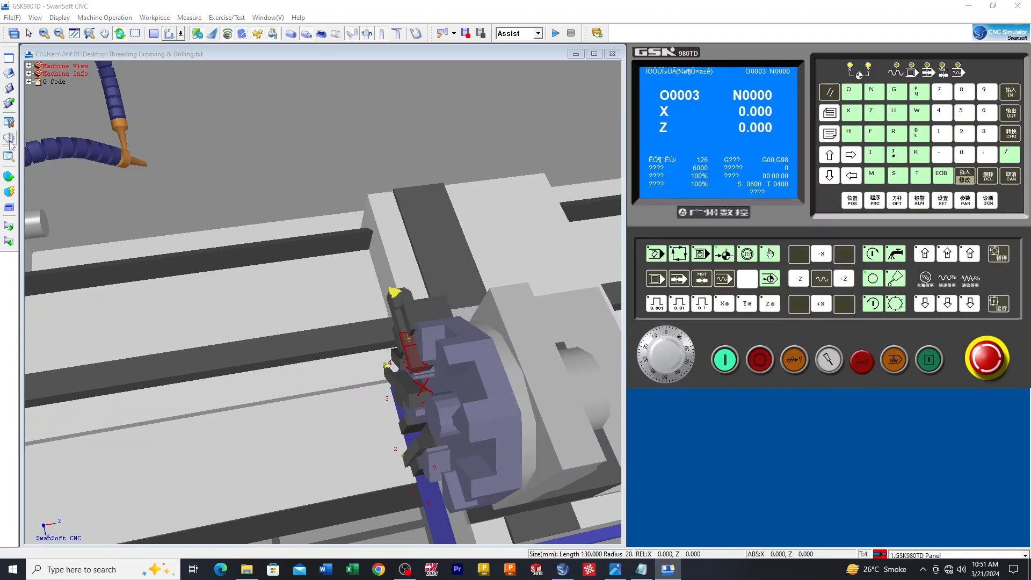
left_click_drag(497, 168, 314, 157)
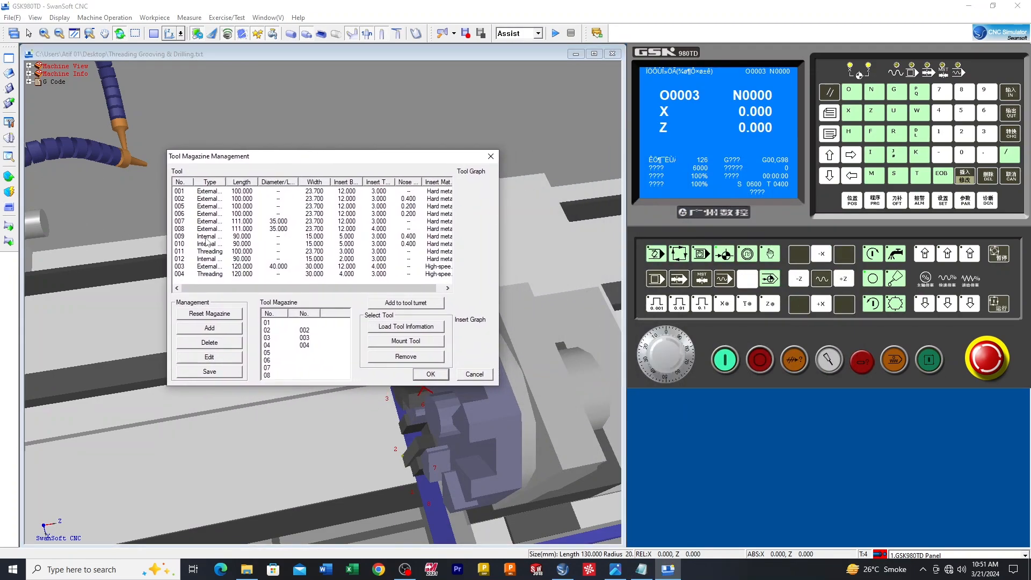
left_click(188, 207)
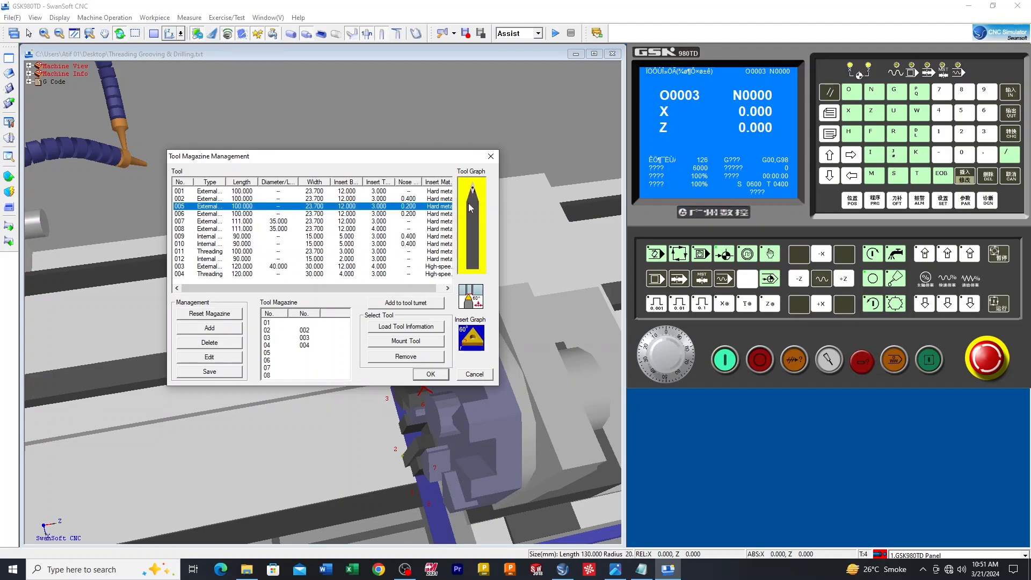
left_click(197, 343)
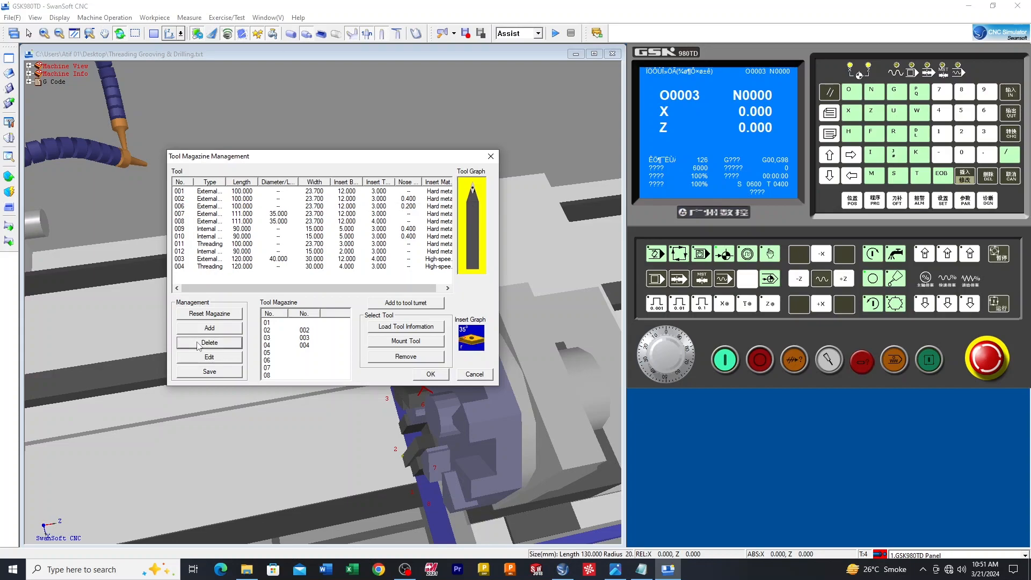
Step: Create drilling tool 05 with a shank length of 100 and a diameter of 8
left_click(209, 328)
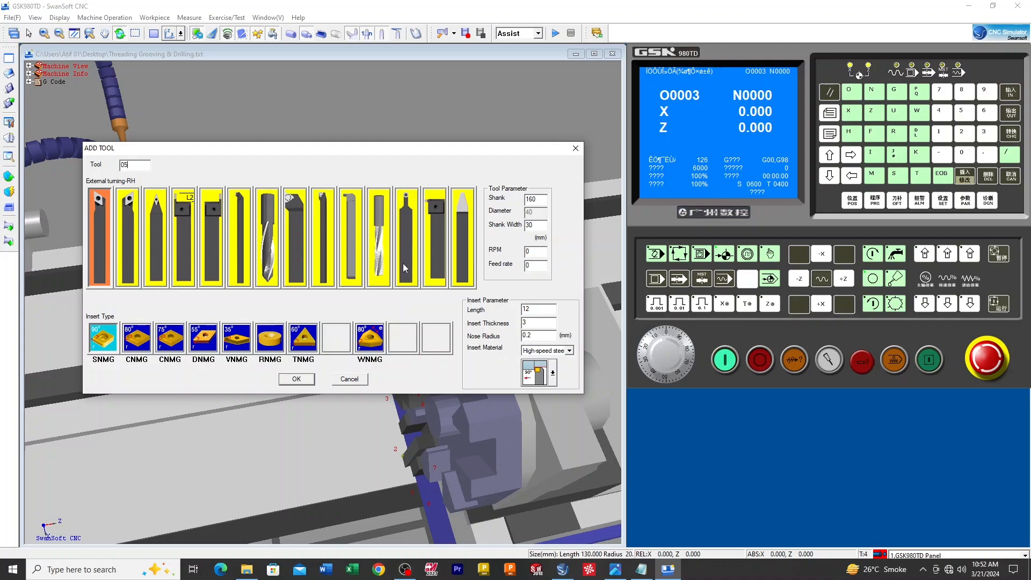
left_click(273, 252)
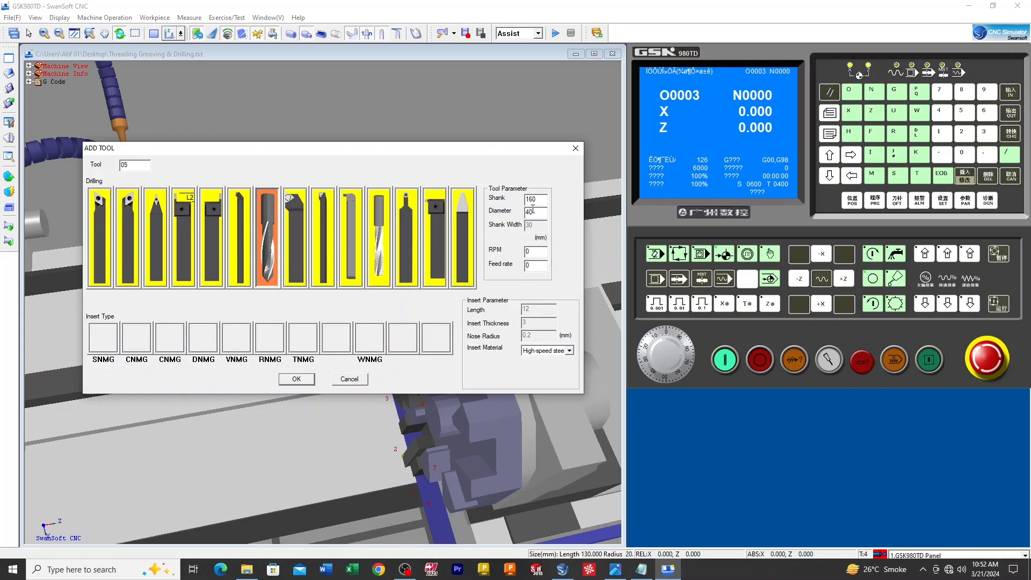
double_click(540, 201)
key("BackSpace")
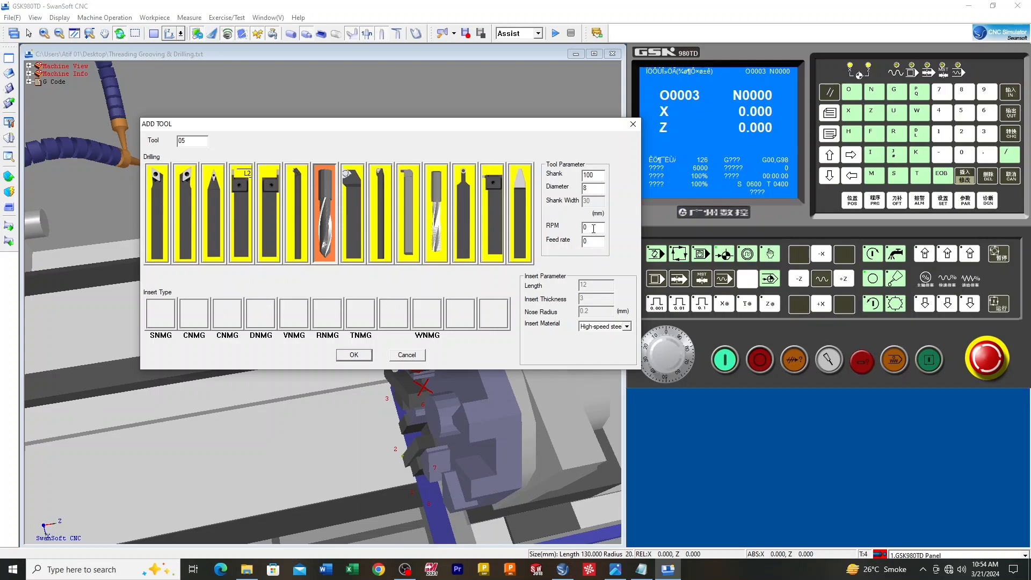
left_click(354, 355)
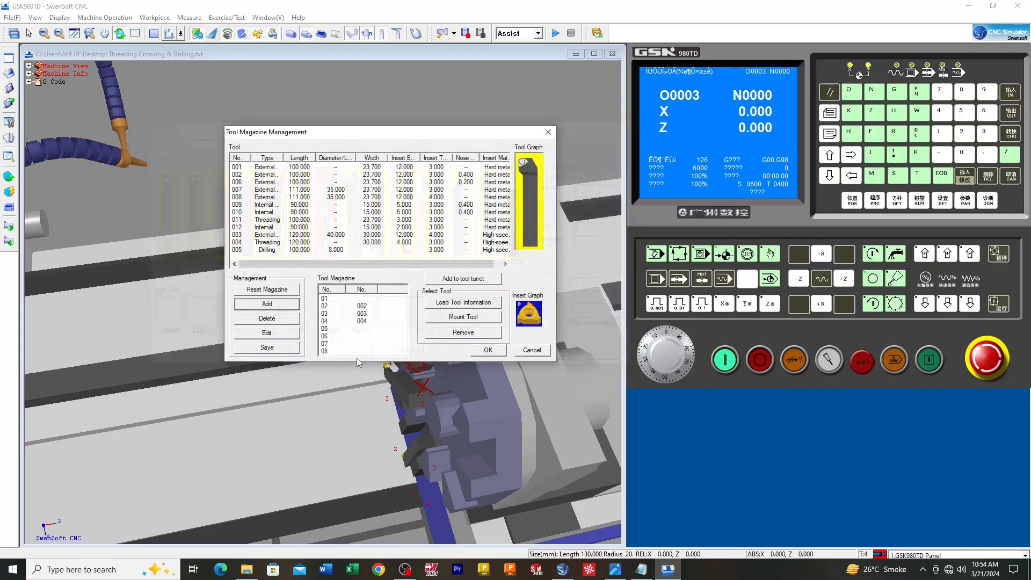
Step: Add drilling tool 005 to tool station 5 of the turret and apply the tool magazine changes
left_click(267, 250)
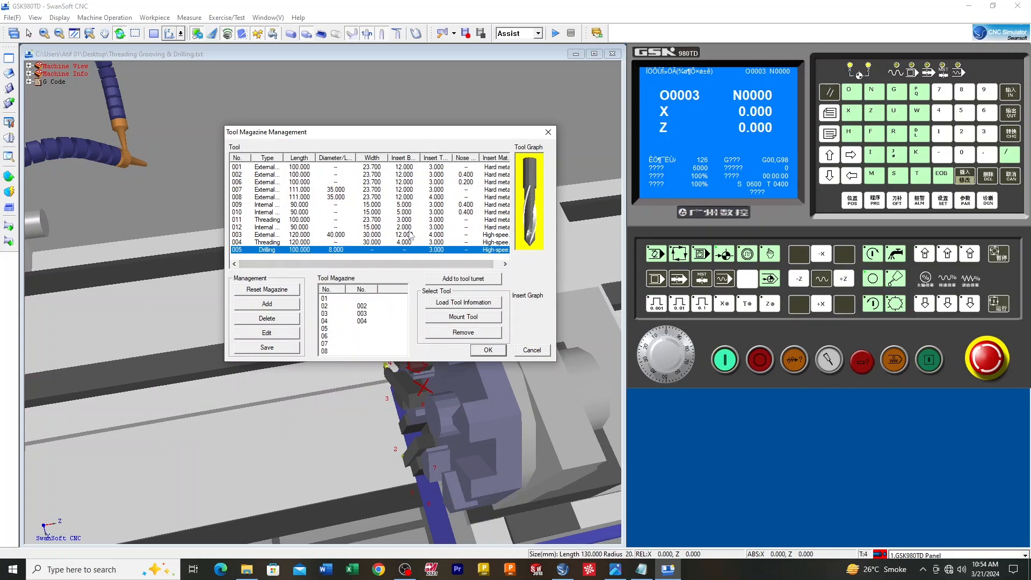
left_click(330, 329)
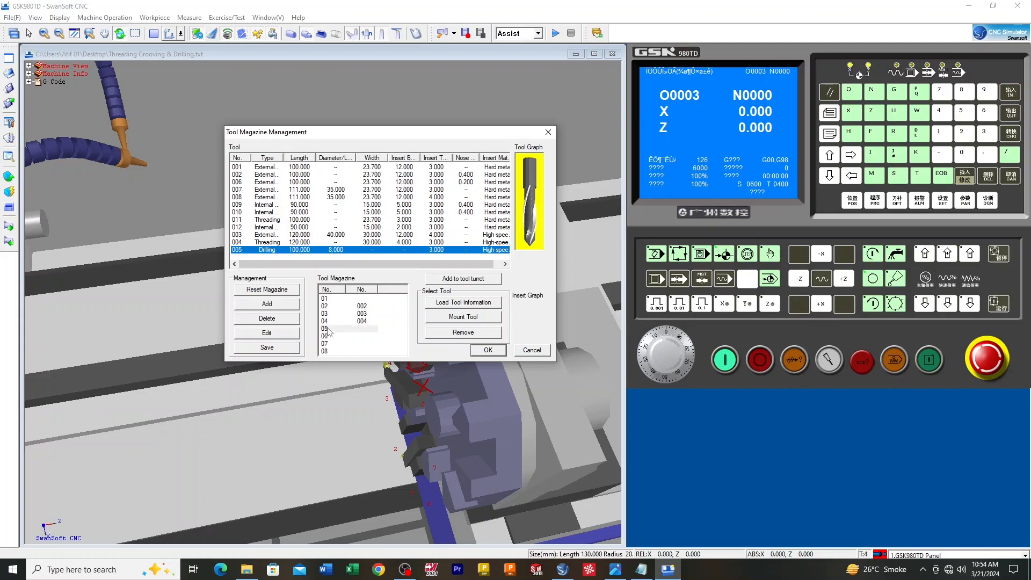
left_click(478, 279)
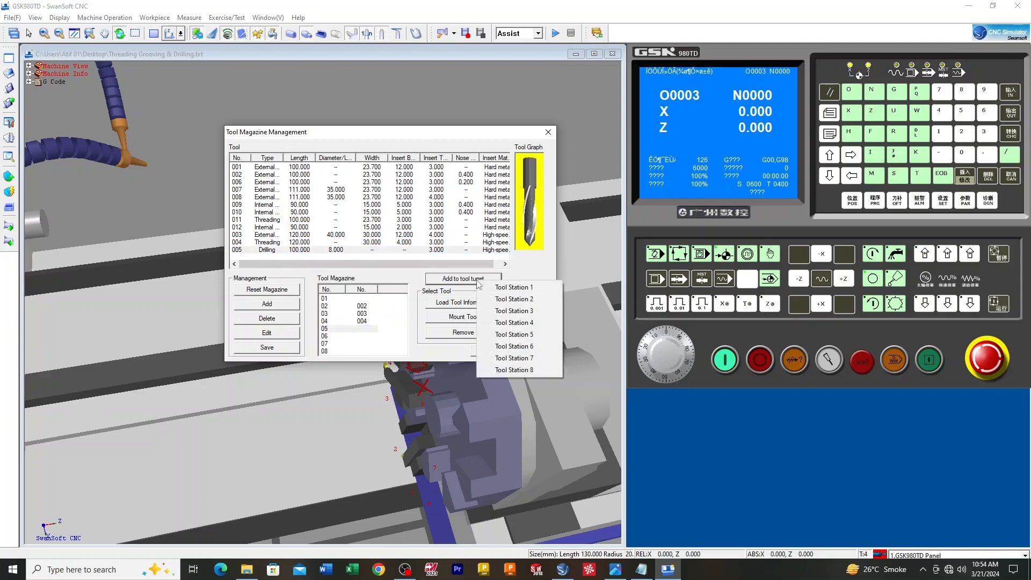
left_click(511, 335)
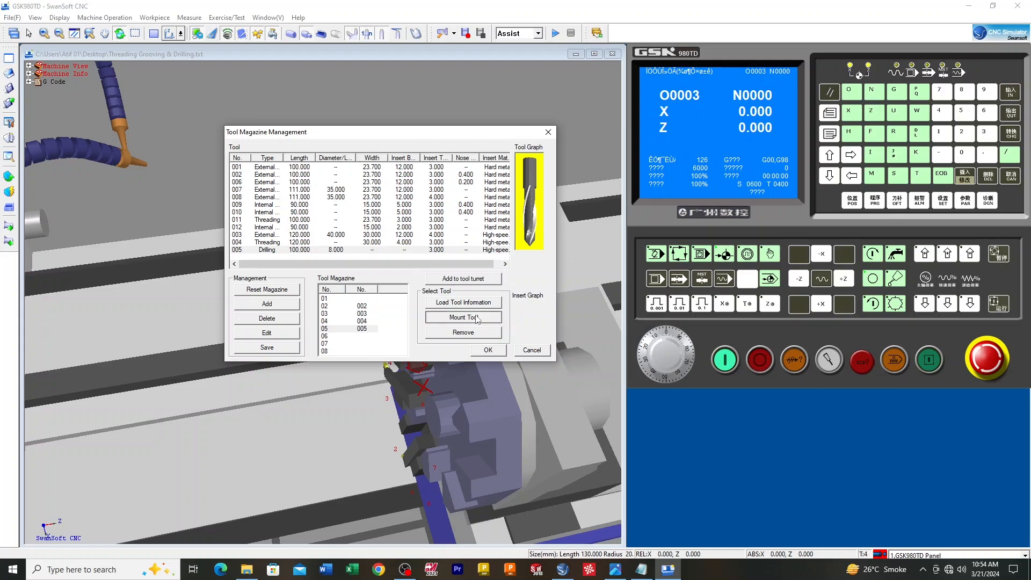
left_click(488, 349)
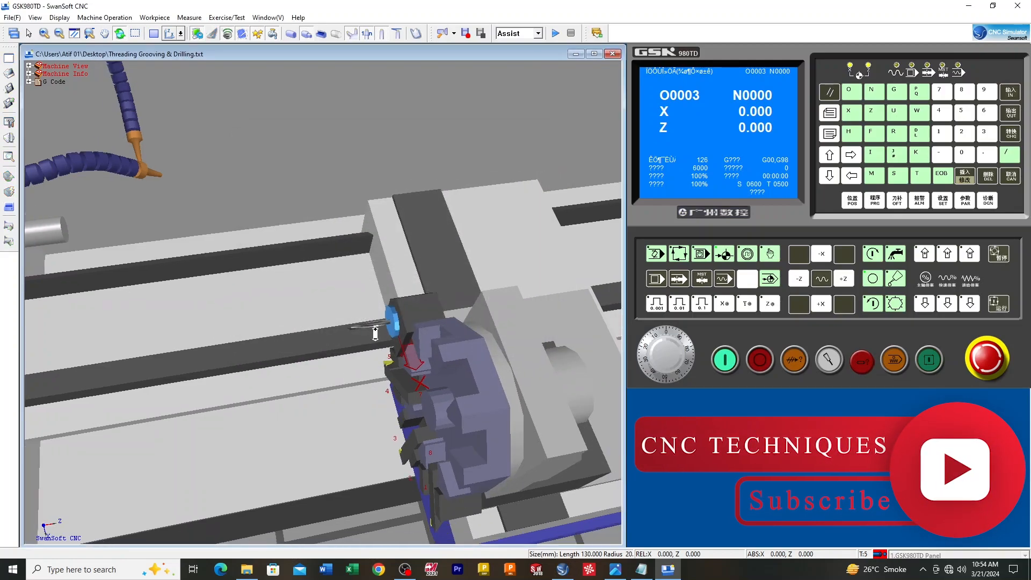
Step: Inspect the drill mounted on the turret and its location relative to the chucked stock
scroll(375, 333, "up", 3)
middle_click_drag(369, 317, 424, 315)
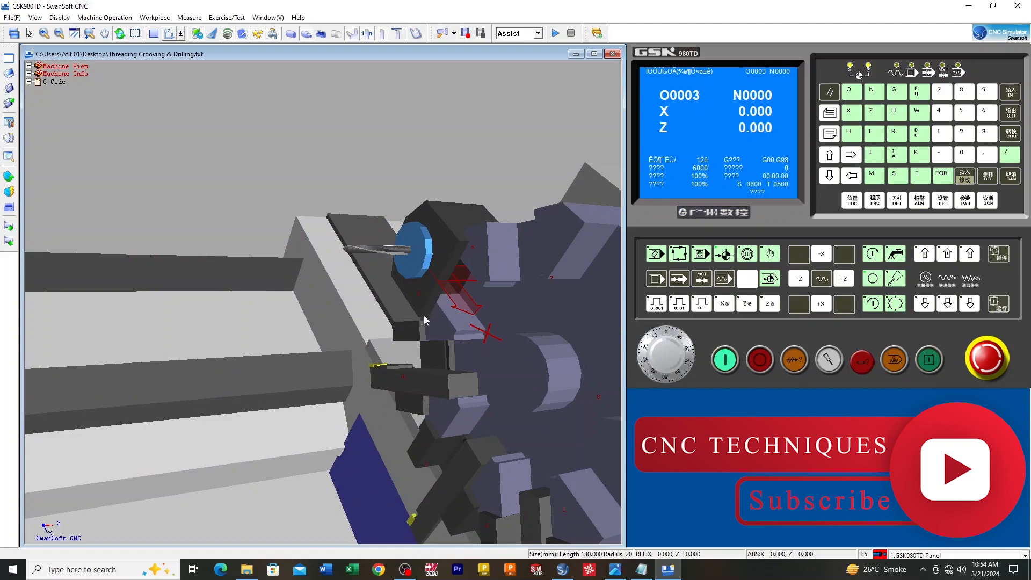
scroll(424, 315, "up", 4)
scroll(424, 293, "down", 3)
middle_click_drag(424, 293, 327, 238)
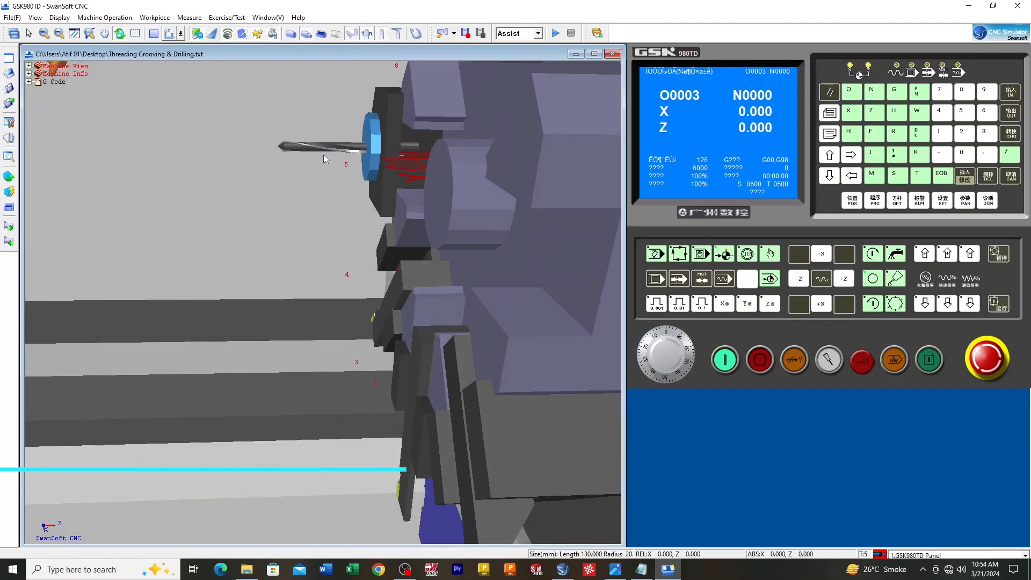
scroll(333, 193, "down", 5)
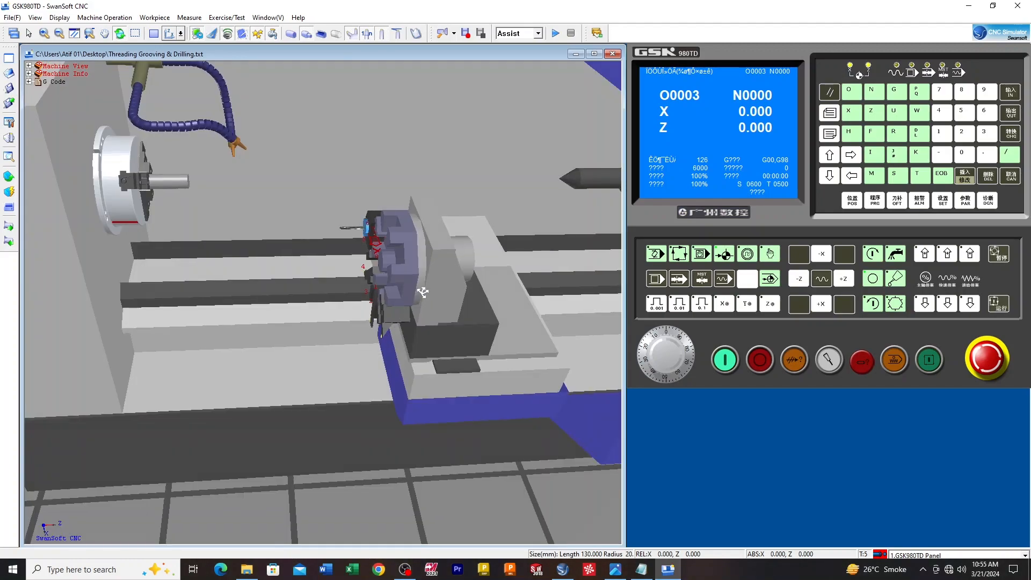
middle_click_drag(420, 293, 220, 246)
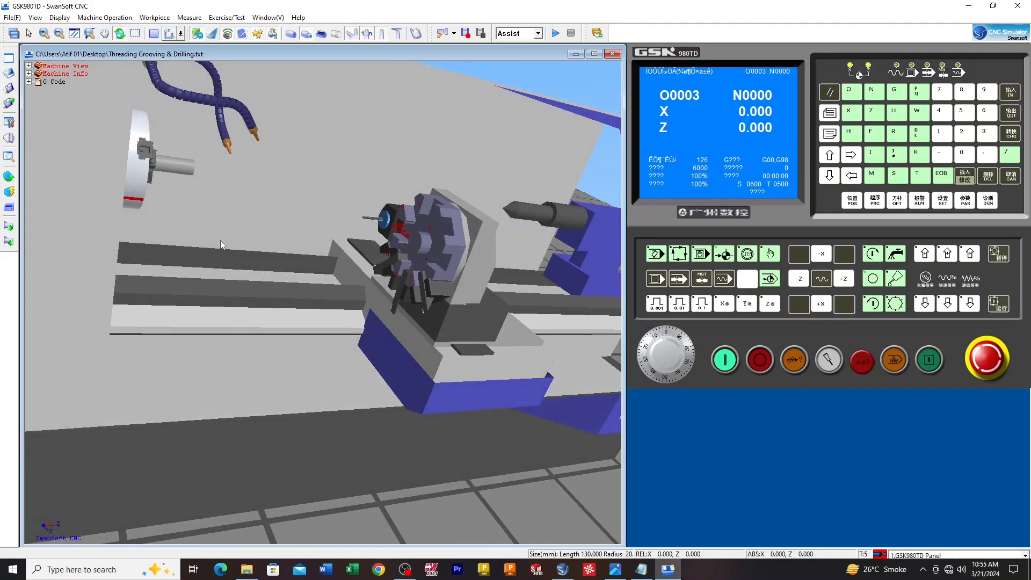
middle_click_drag(249, 237, 177, 180)
scroll(177, 180, "up", 2)
scroll(178, 180, "up", 3)
scroll(257, 228, "down", 3)
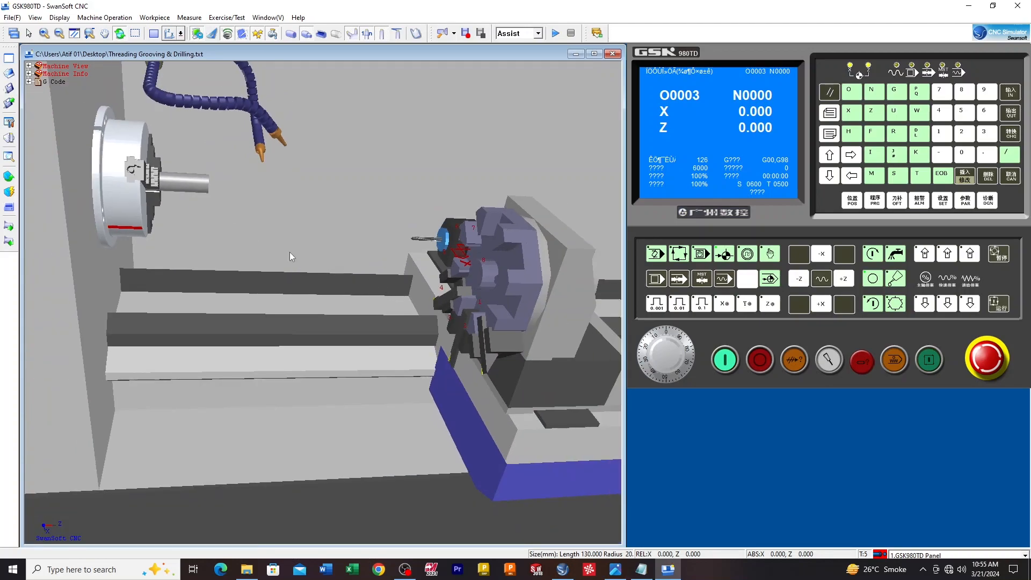
Step: Rapid-position the drill tip to the centre of the stock's end face and check the contact point
left_click(12, 178)
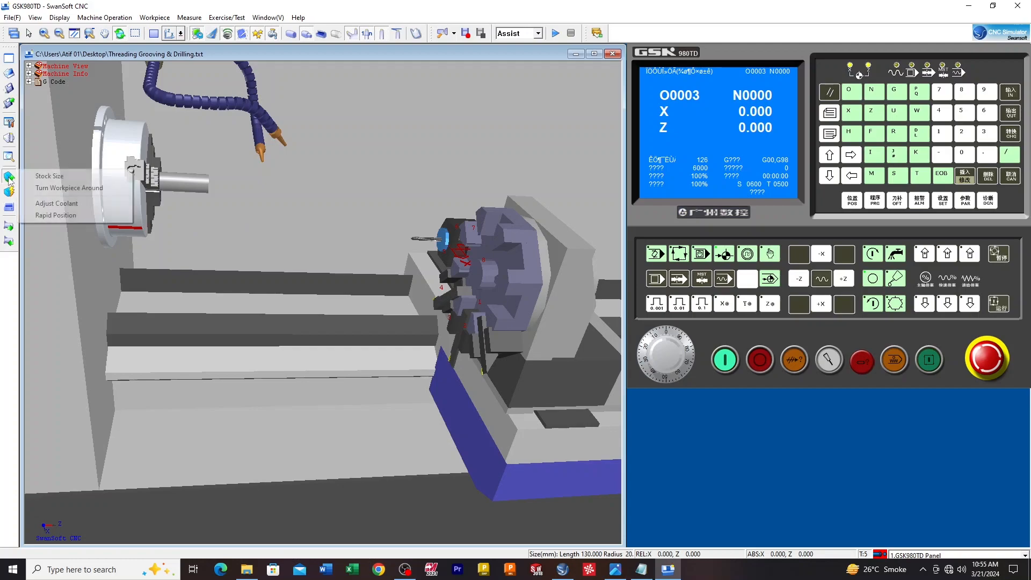
left_click(54, 215)
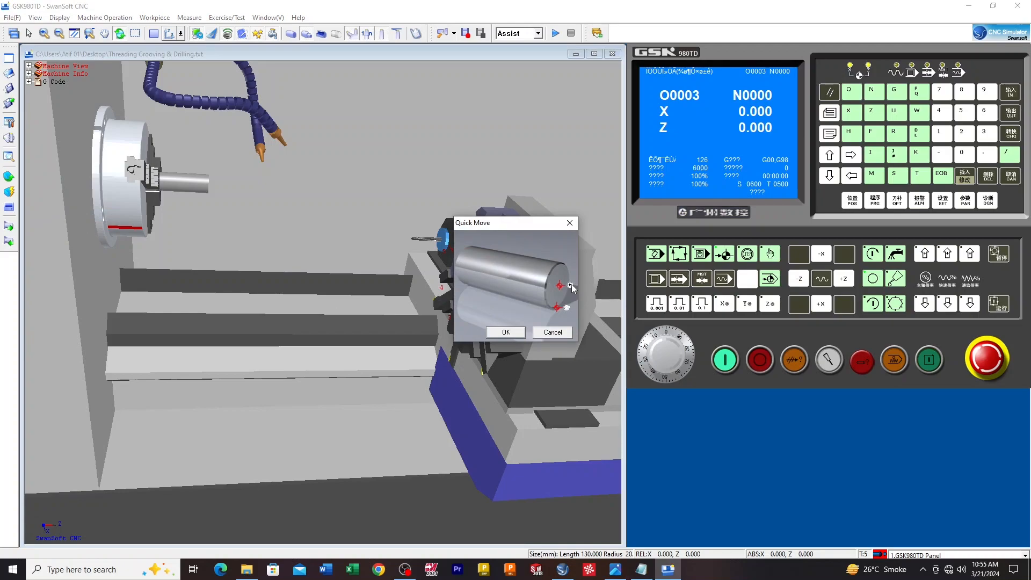
left_click(505, 333)
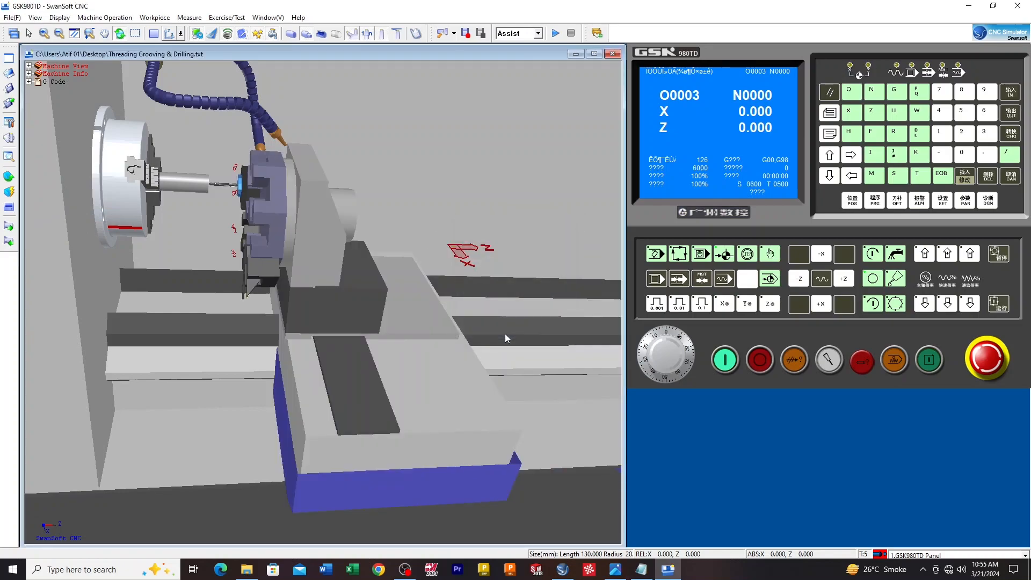
scroll(215, 211, "up", 5)
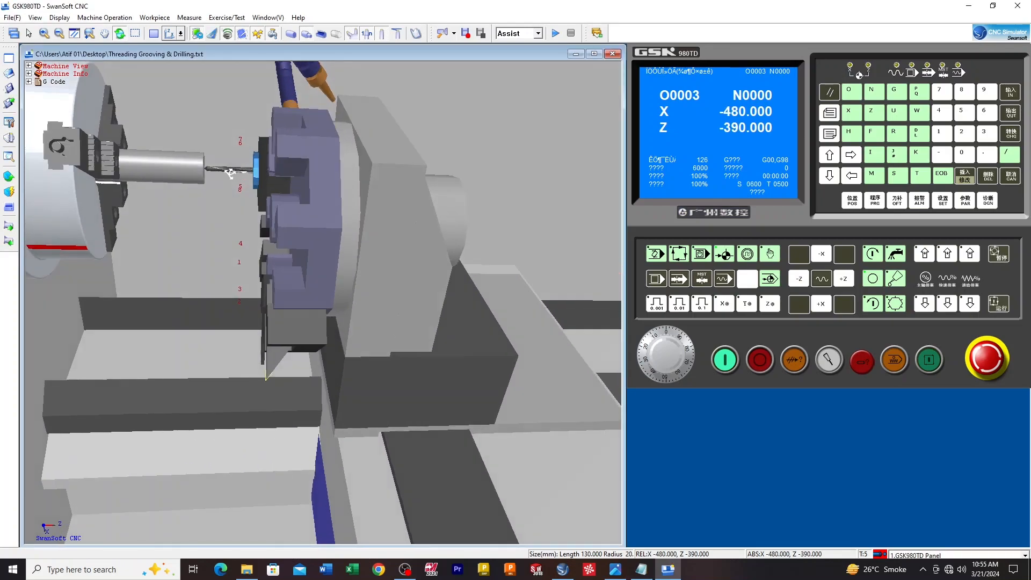
scroll(223, 220, "up", 8)
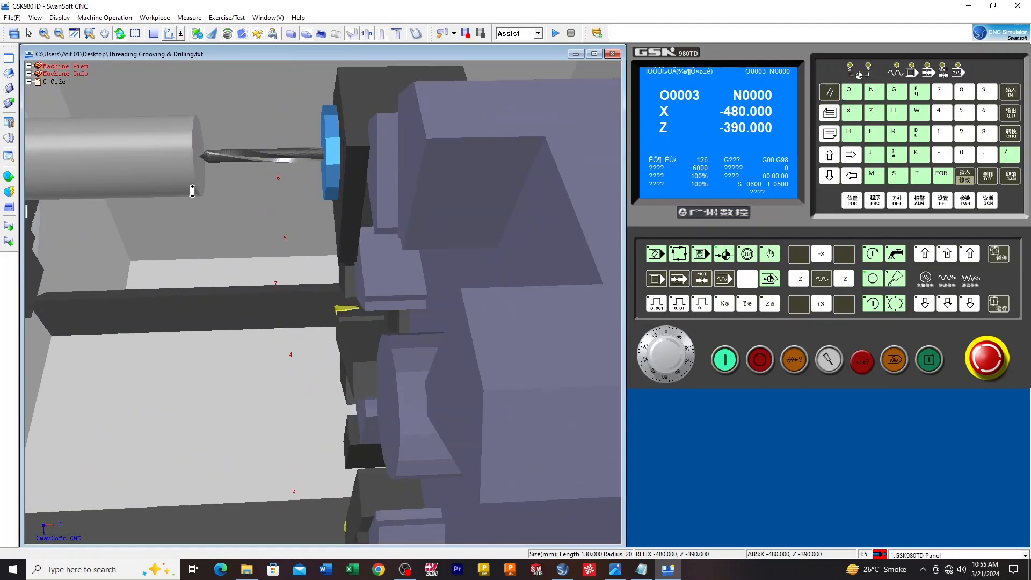
left_click_drag(137, 131, 90, 142)
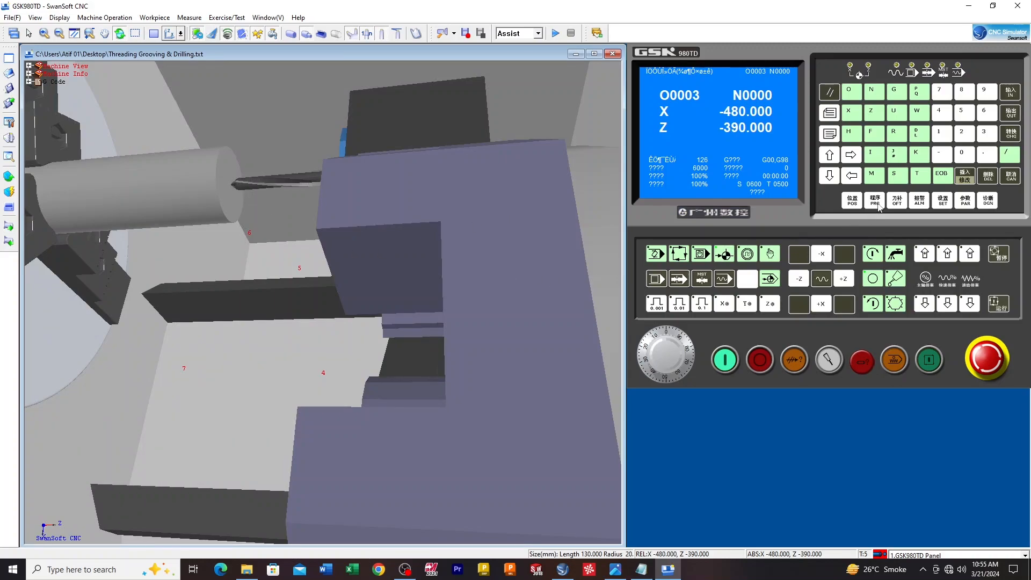
Step: Bring up the tool offset table in MDI mode and enter X0 for offset number 05
left_click(896, 202)
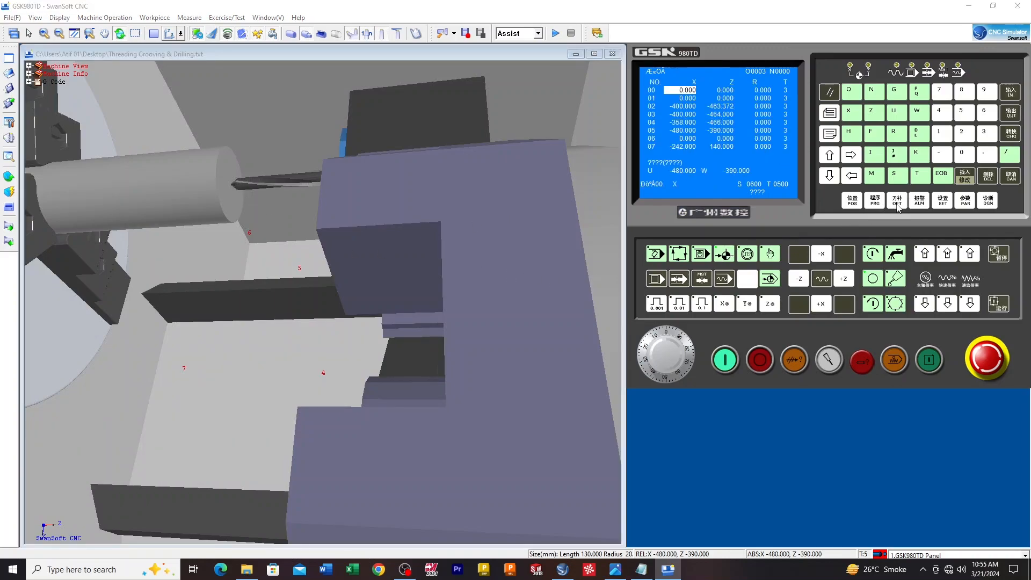
left_click(700, 254)
left_click(831, 178)
left_click(831, 178)
left_click(832, 178)
left_click(832, 179)
left_click(831, 178)
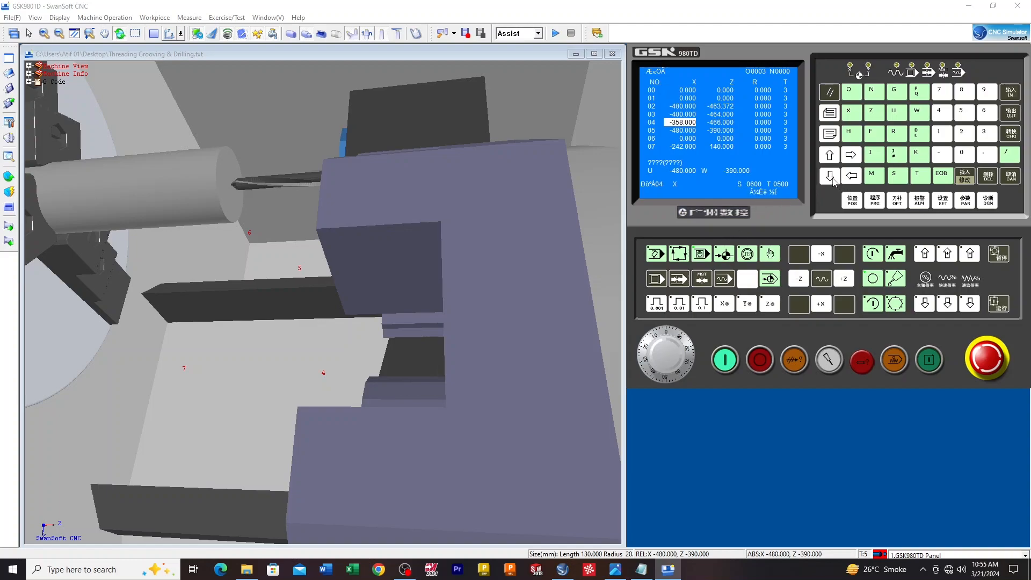
left_click(832, 178)
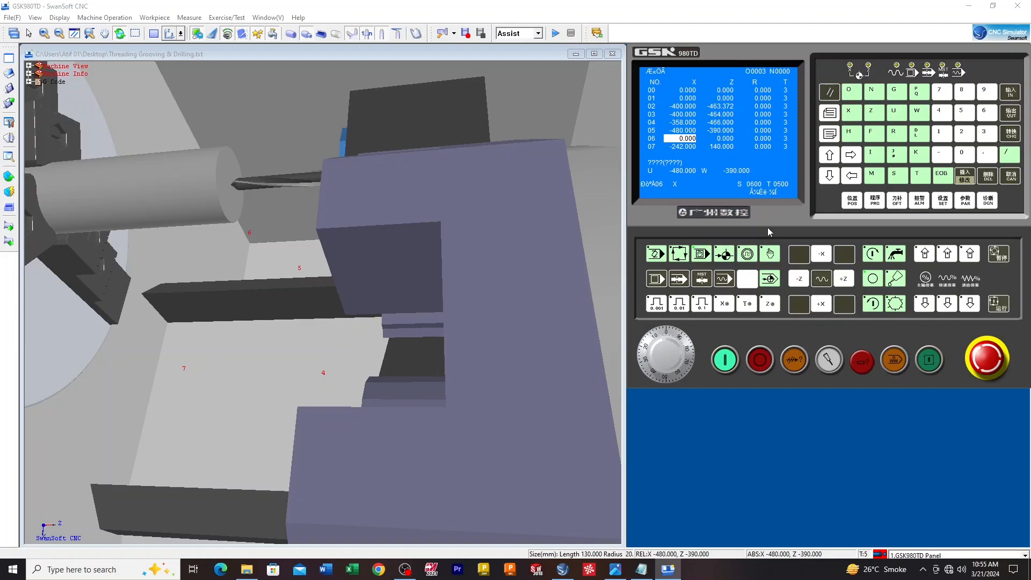
left_click(830, 156)
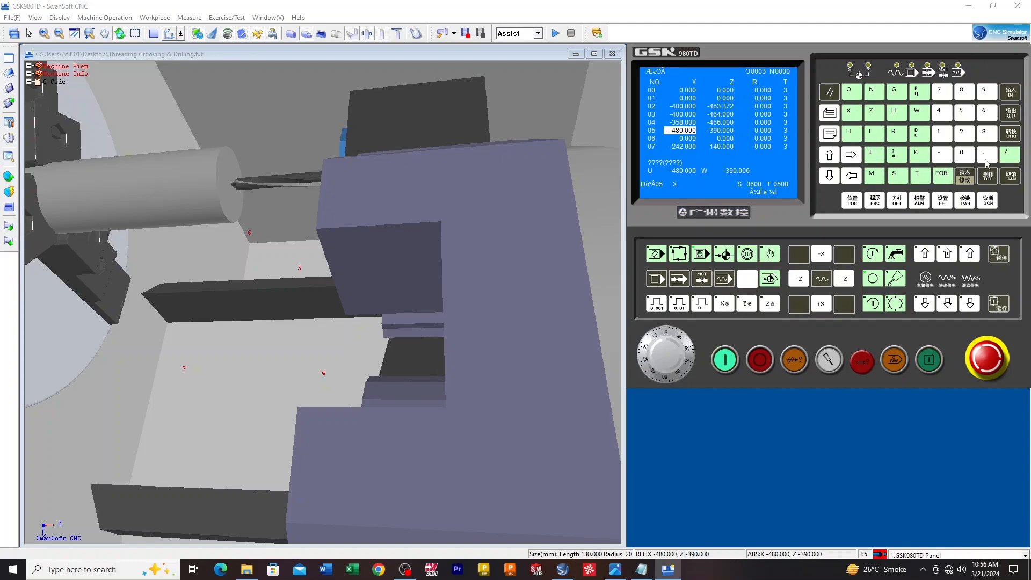
left_click(961, 155)
left_click(985, 154)
left_click(970, 156)
left_click(1006, 95)
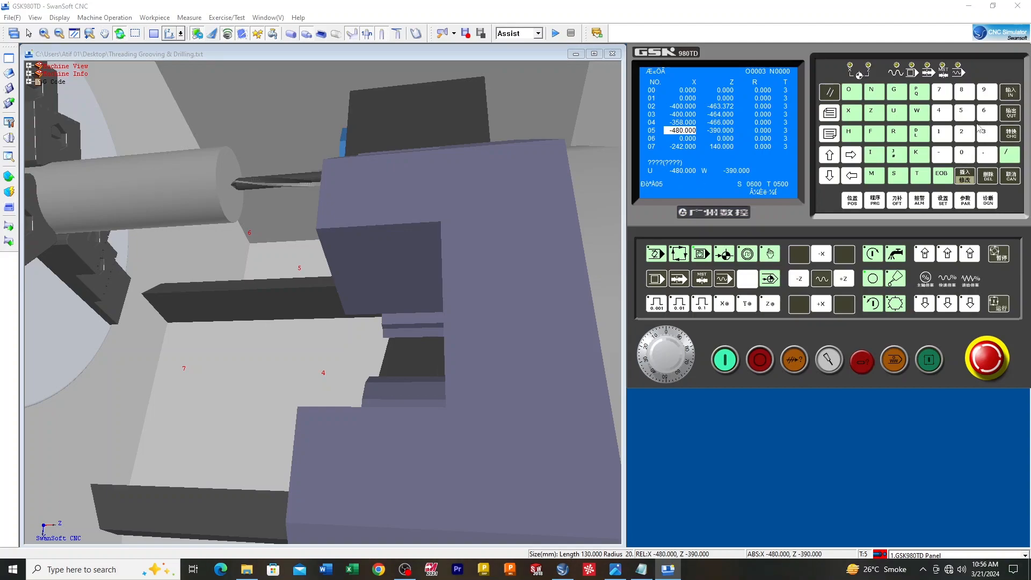
Step: Enter Z0 for offset number 05, then compare the position display with the tool offset table
left_click(871, 113)
left_click(962, 154)
left_click(1009, 93)
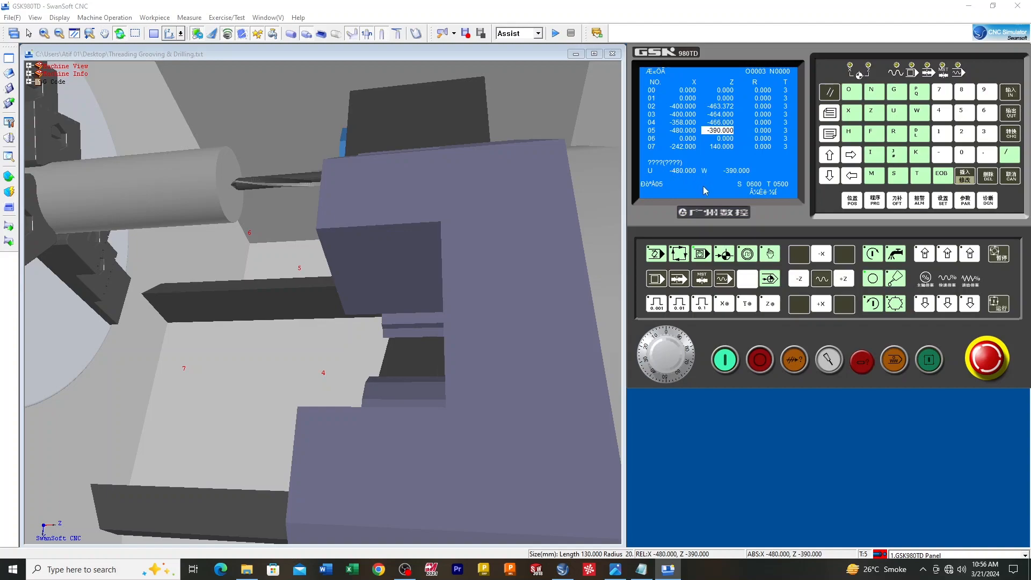
left_click(853, 204)
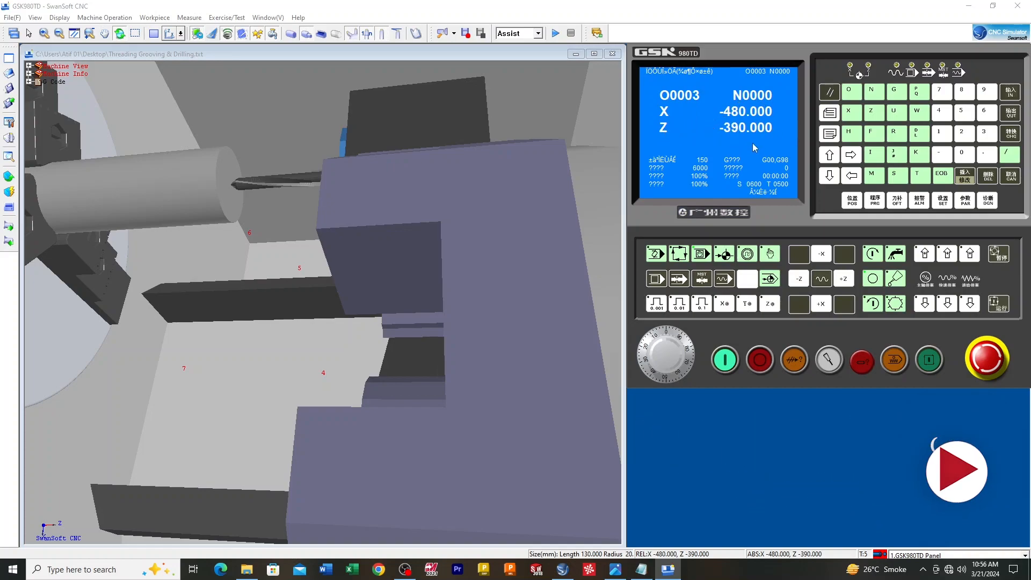
left_click(895, 200)
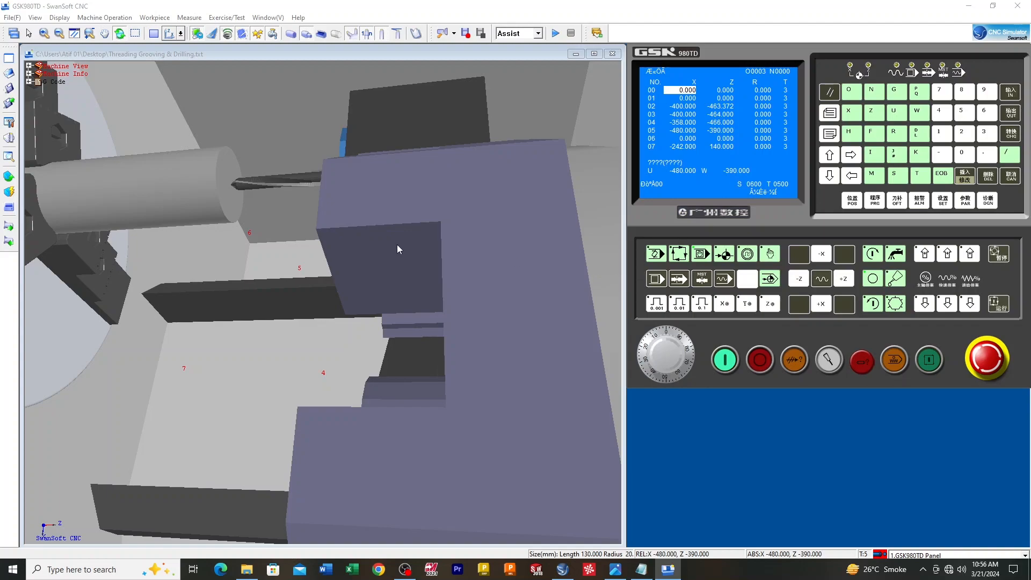
Step: Jog the turret in the +Z direction, away from the stock, to about Z -334
scroll(398, 249, "down", 2)
scroll(382, 331, "down", 2)
left_click_drag(372, 341, 408, 316)
scroll(439, 305, "down", 1)
scroll(439, 305, "down", 1)
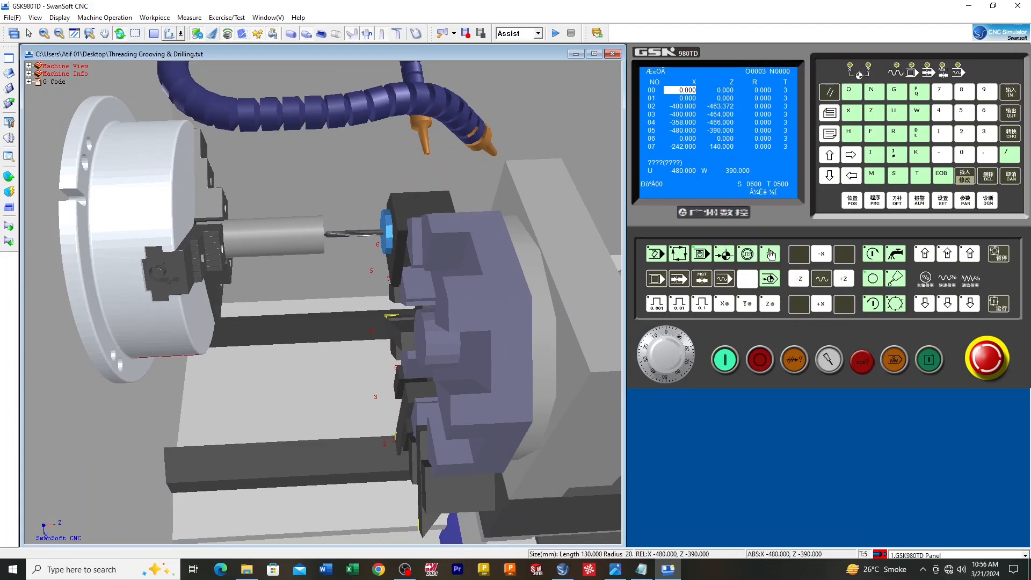
left_click(770, 254)
left_click(847, 280)
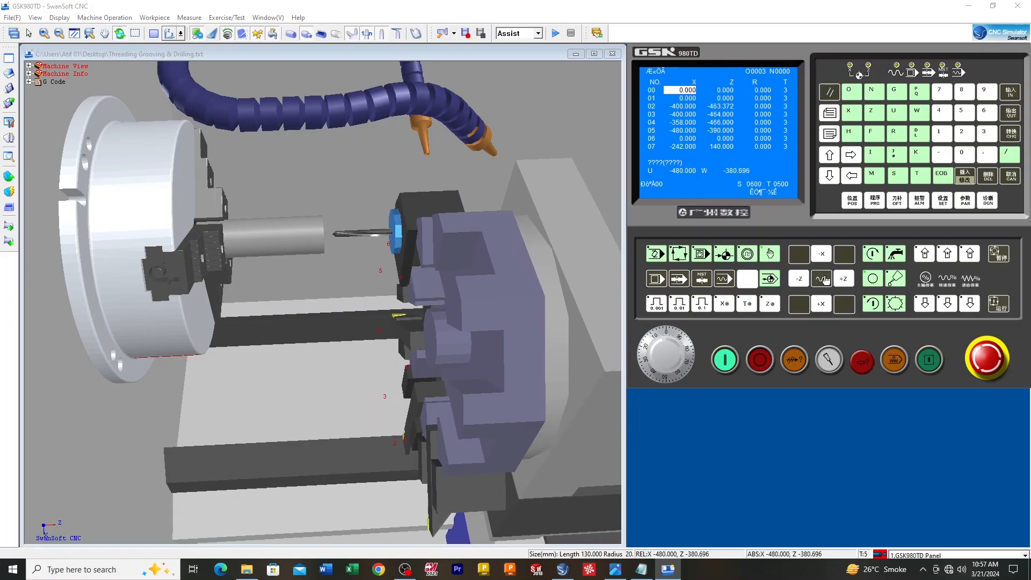
left_click(842, 282)
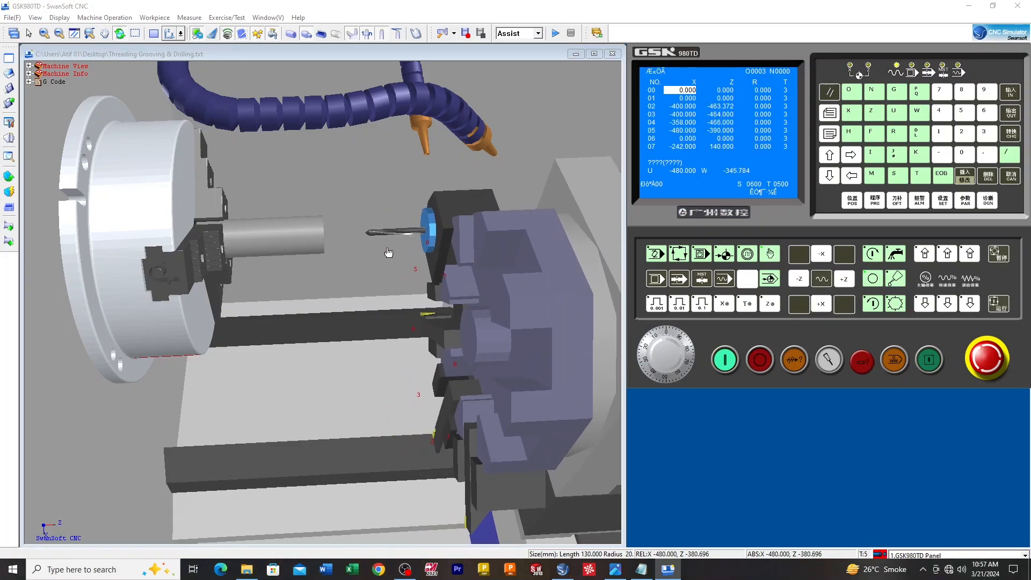
scroll(302, 236, "down", 3)
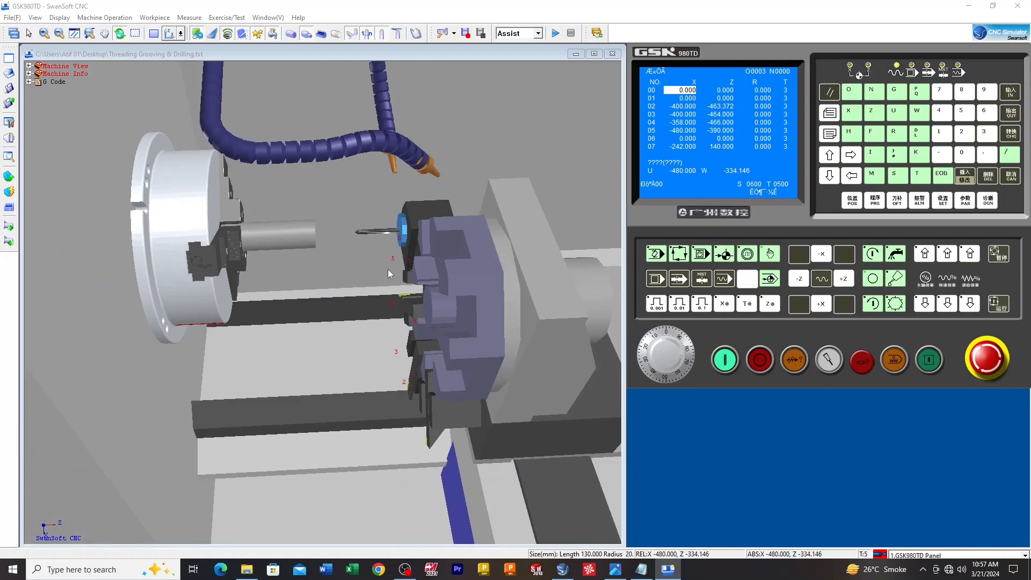
Step: Index the turret manually to tool station 2
left_click(901, 310)
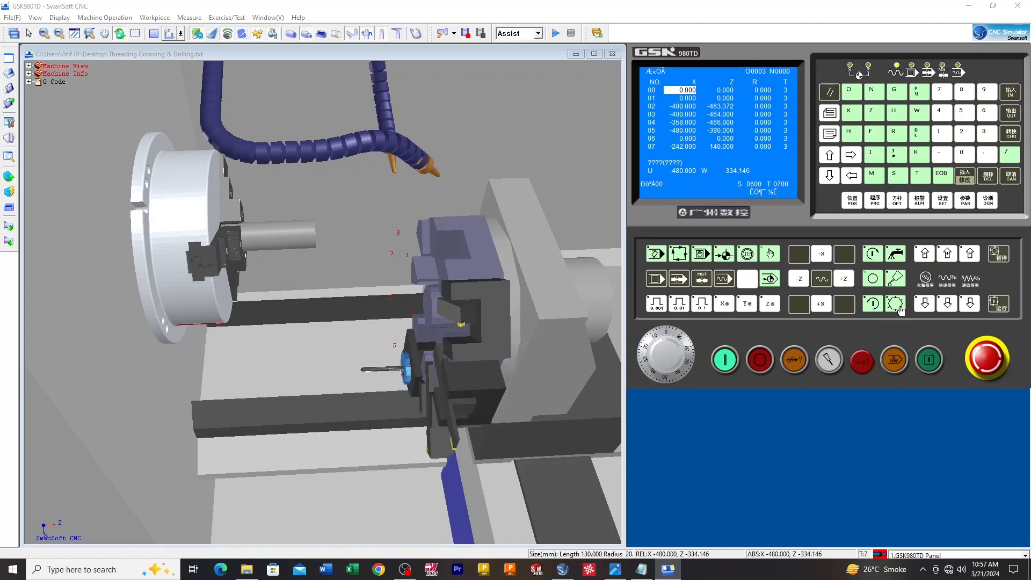
left_click(900, 309)
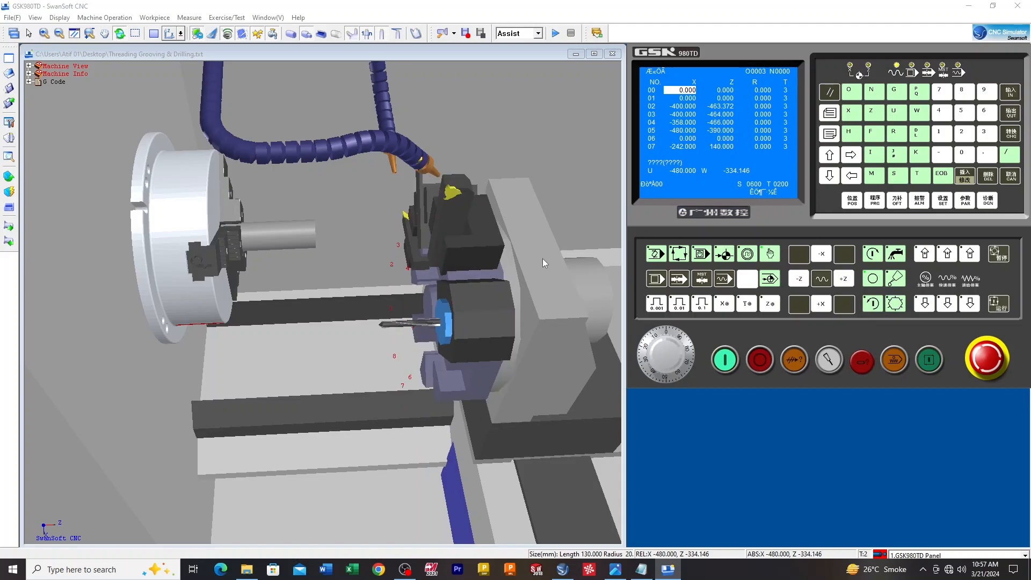
left_click_drag(384, 294, 312, 233)
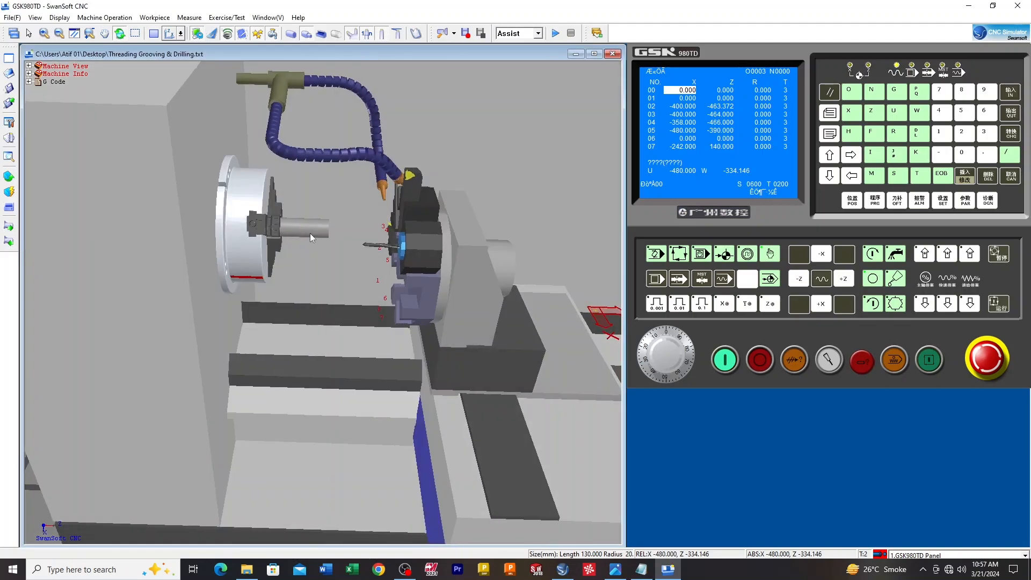
scroll(409, 251, "up", 3)
left_click_drag(353, 258, 384, 272)
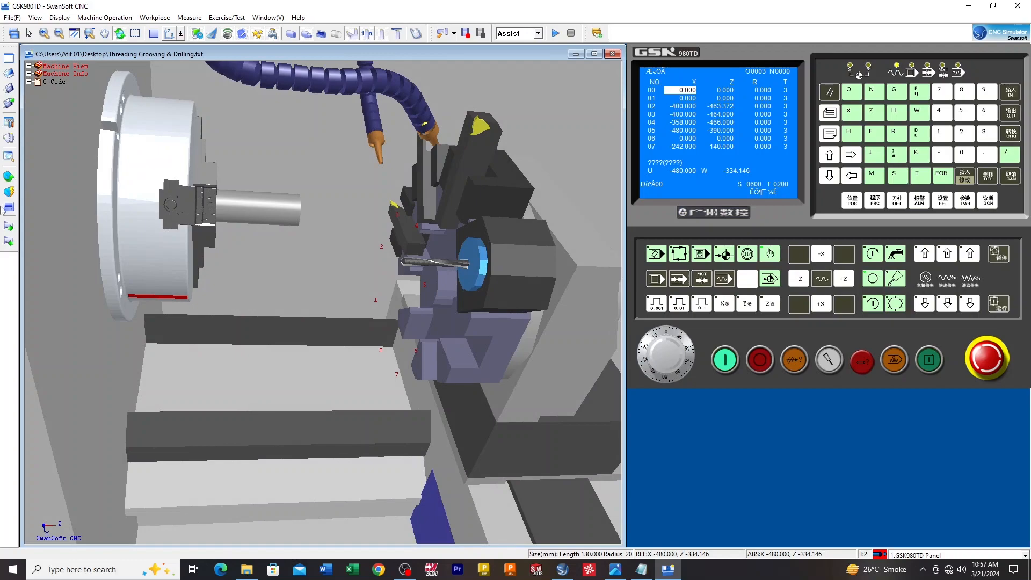
Step: Rapid-position tool 2 to the outer edge of the stock's end face and check its tip contact
left_click(8, 177)
left_click(50, 215)
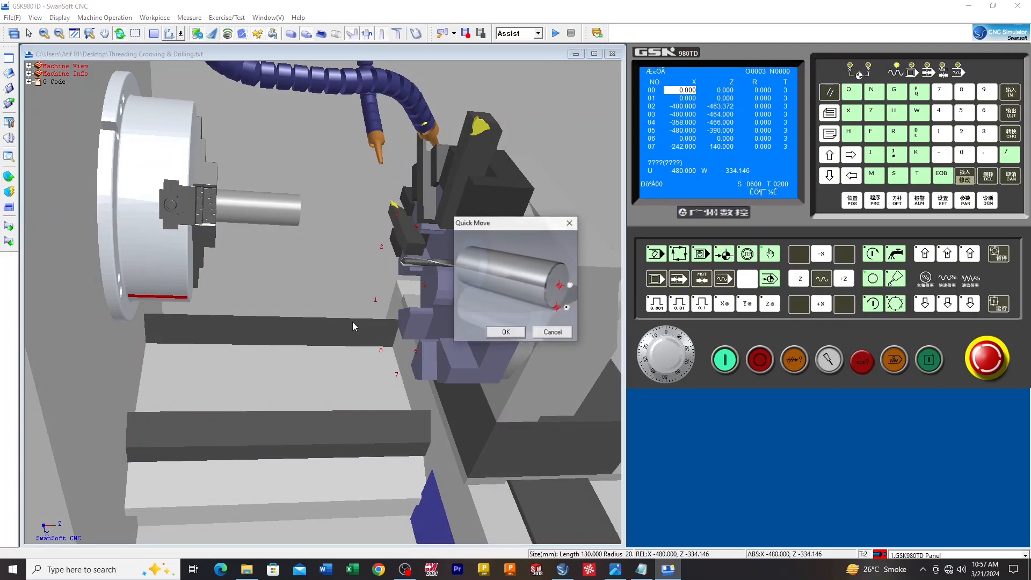
left_click(513, 335)
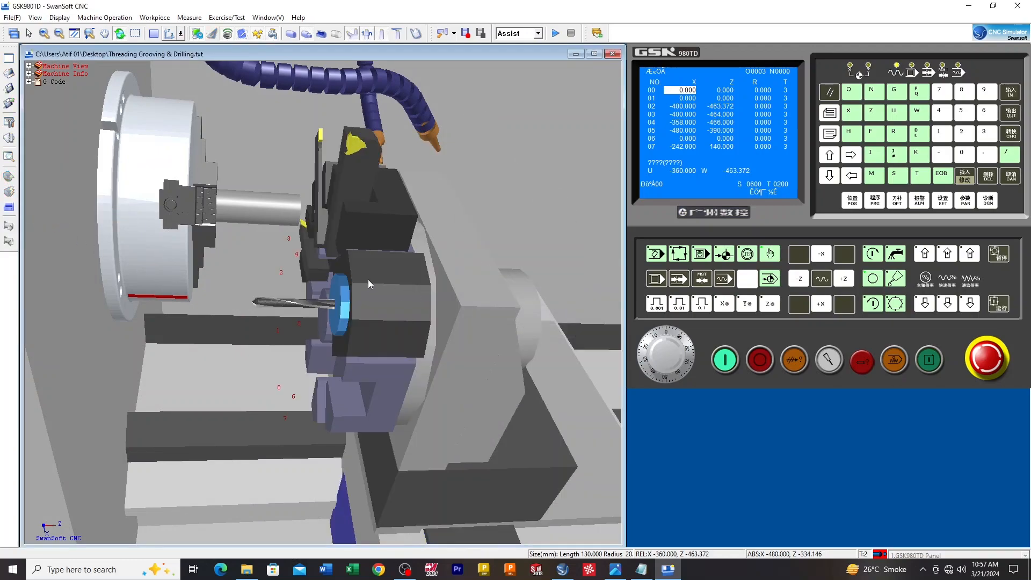
scroll(312, 248, "up", 3)
left_click_drag(323, 226, 335, 270)
left_click_drag(288, 247, 286, 250)
scroll(286, 249, "up", 4)
left_click_drag(386, 231, 377, 313)
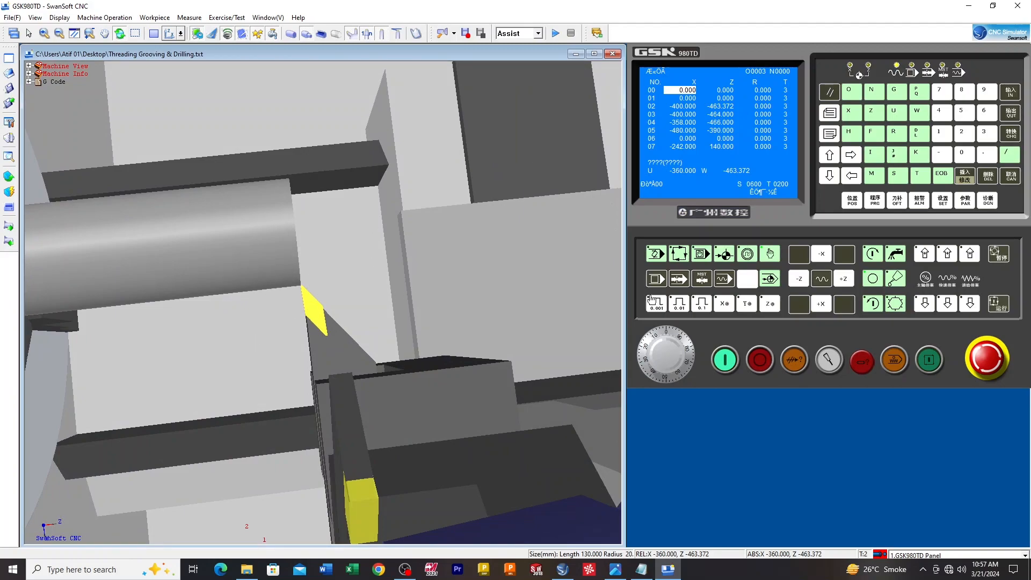
Step: Check the stock diameter on the part drawing and enter X40 for offset number 02
left_click(830, 176)
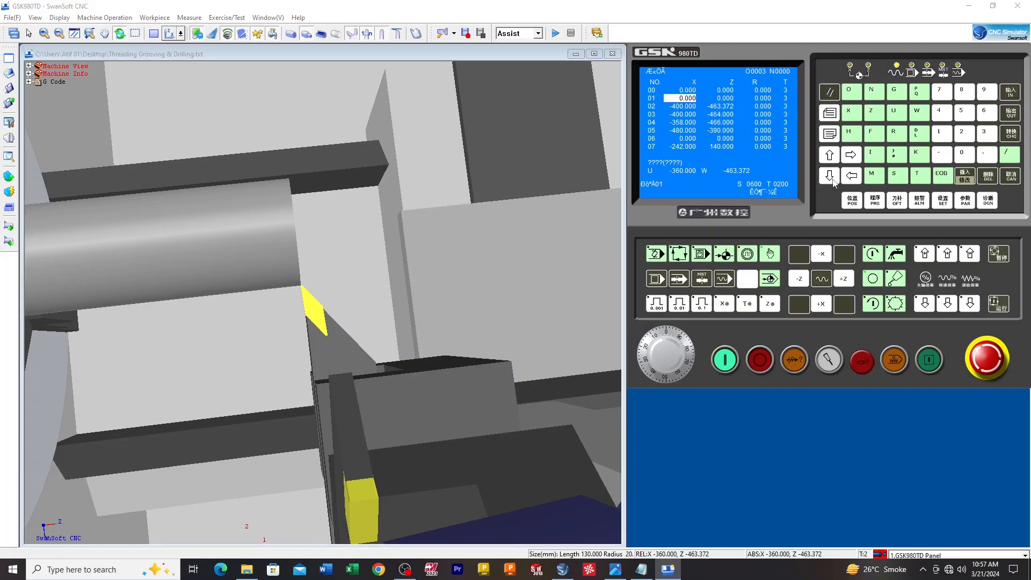
left_click(829, 175)
left_click(703, 256)
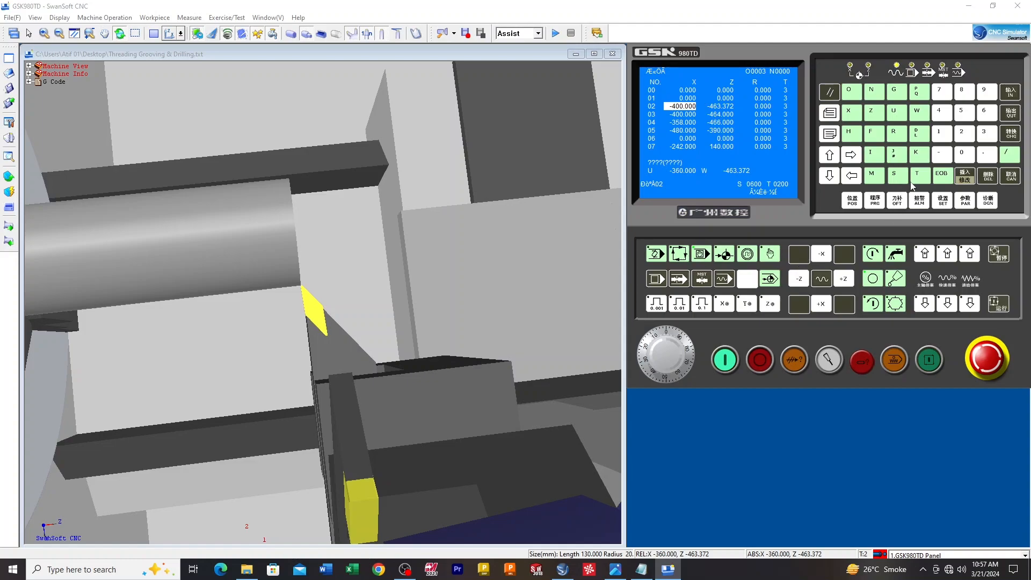
left_click(848, 112)
left_click(614, 569)
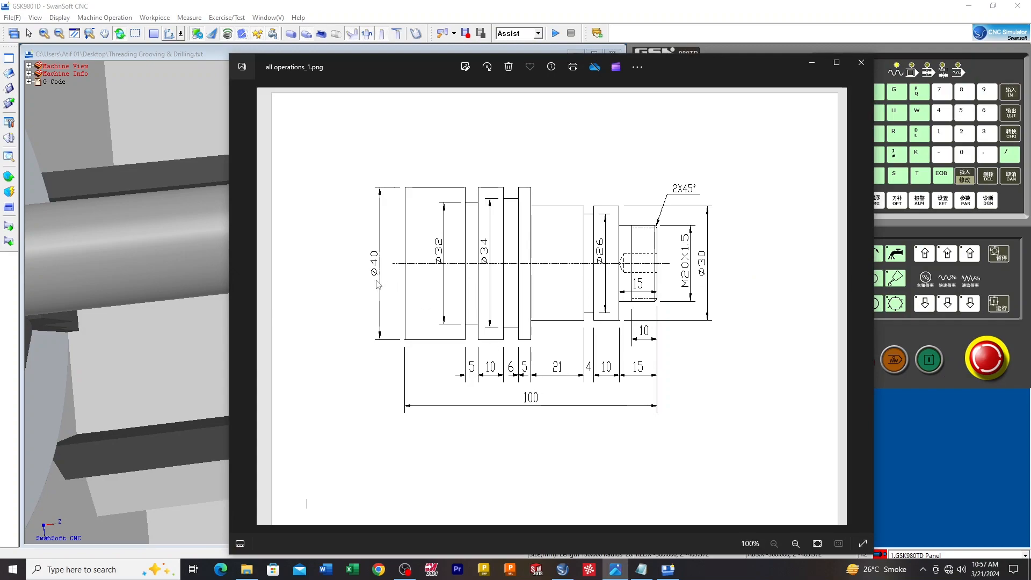
left_click(812, 62)
left_click(939, 113)
left_click(970, 159)
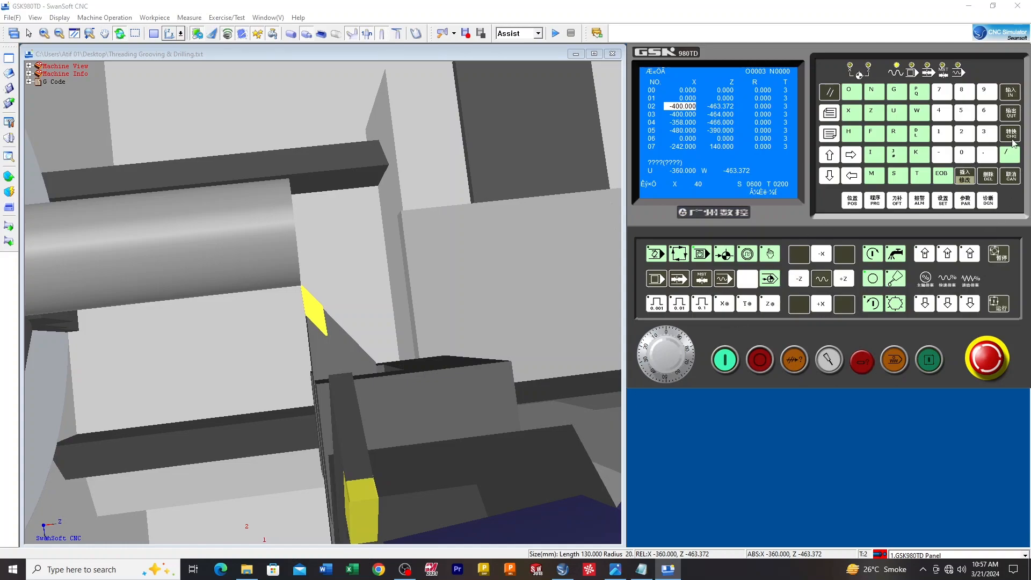
left_click(1010, 92)
Step: Enter Z0 for offset number 02, then compare the position display with the tool offset table
left_click(873, 112)
left_click(962, 154)
left_click(1015, 97)
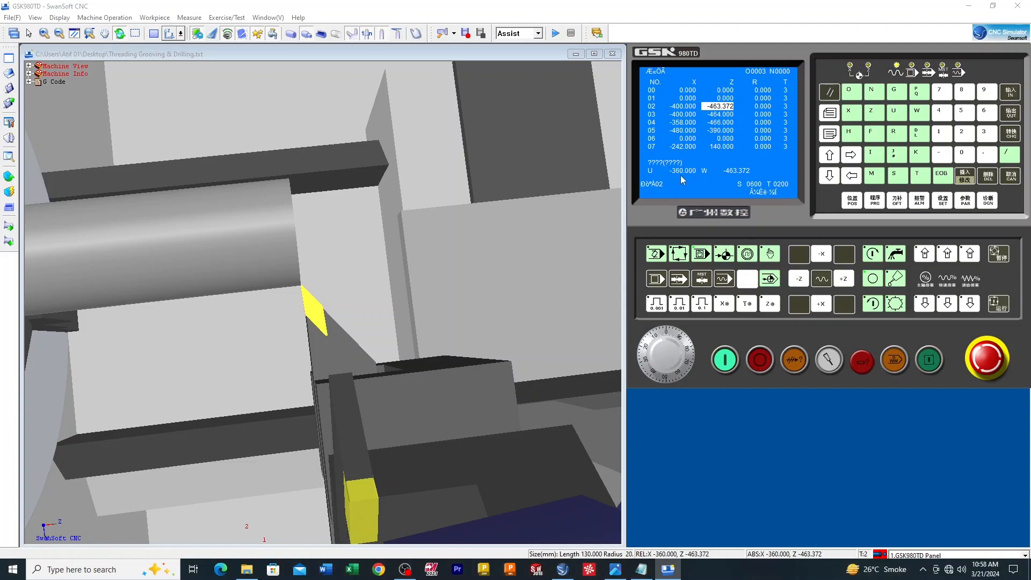
left_click(853, 200)
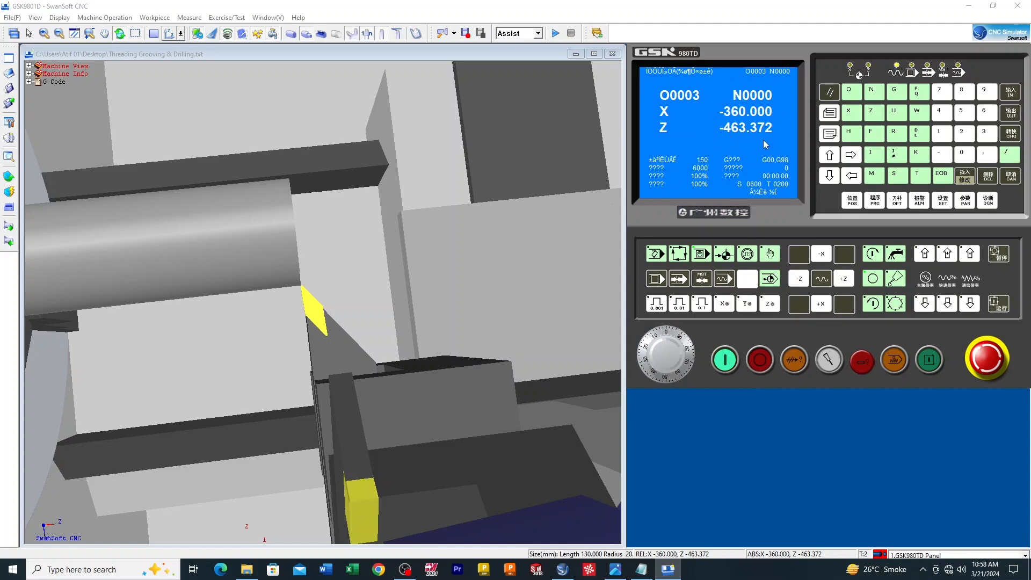
left_click(897, 200)
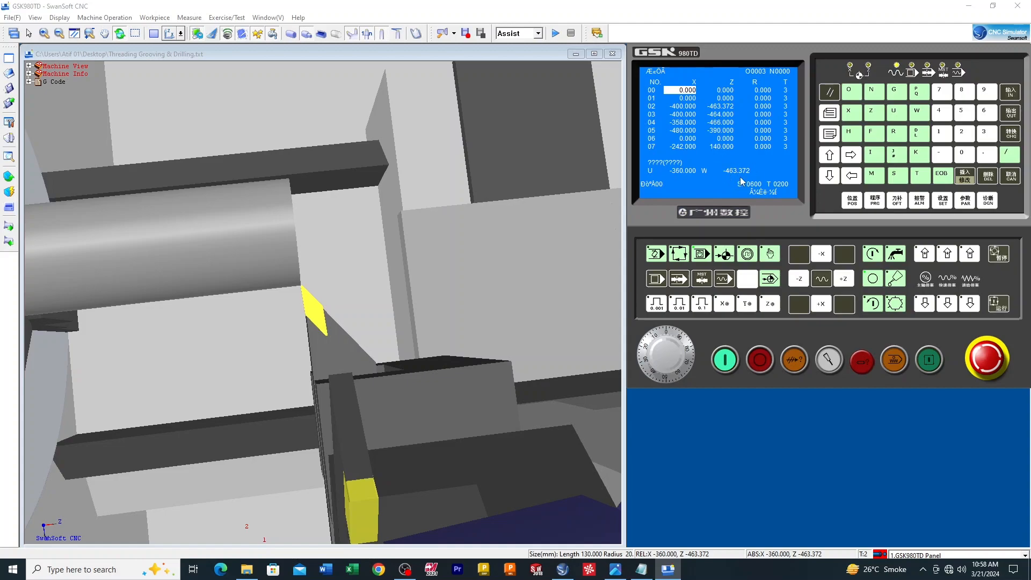
Step: Jog the turret in the +Z direction to about Z -428 and index it to tool station 3
scroll(479, 260, "down", 2)
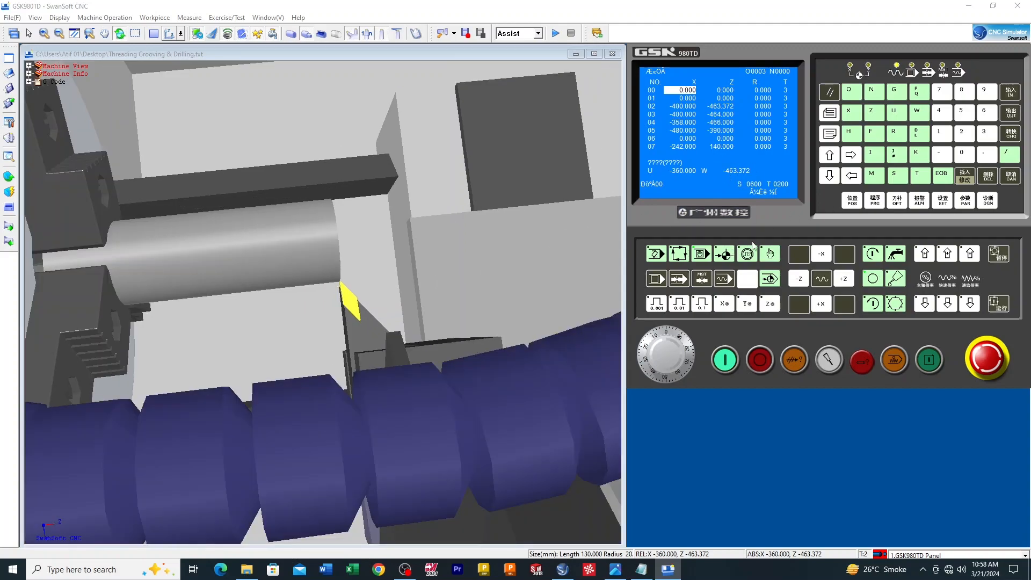
left_click(747, 257)
left_click(843, 280)
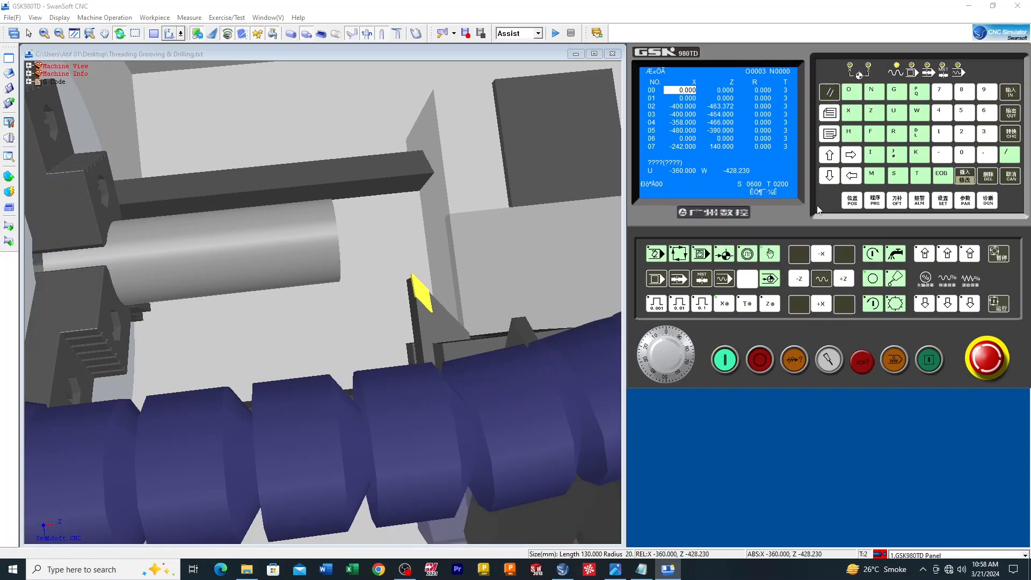
left_click(896, 304)
left_click(899, 306)
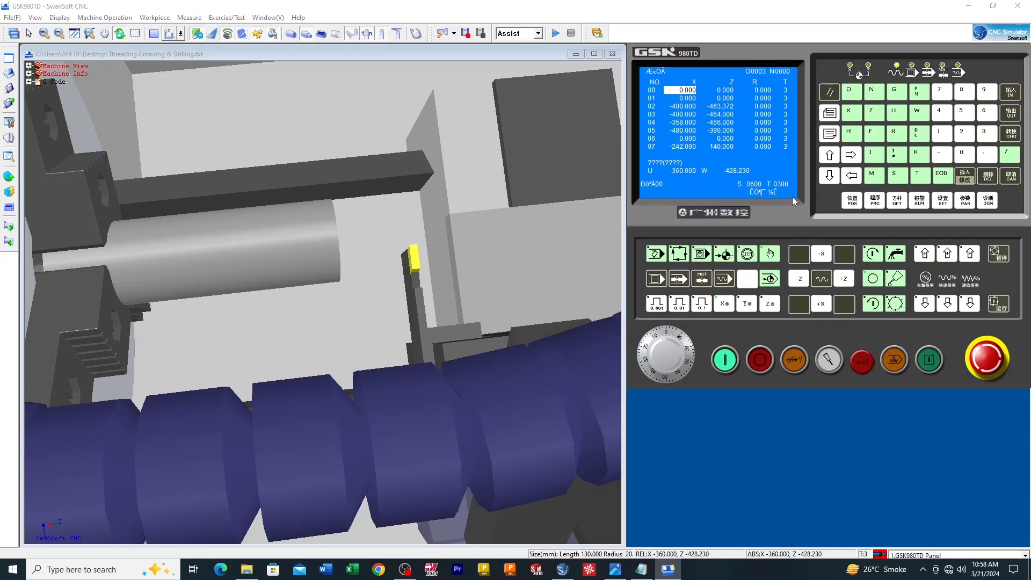
Step: Select offset number 03 and rapid-position tool 3 to the outer edge of the stock's end face
left_click(830, 176)
left_click(829, 175)
left_click(829, 176)
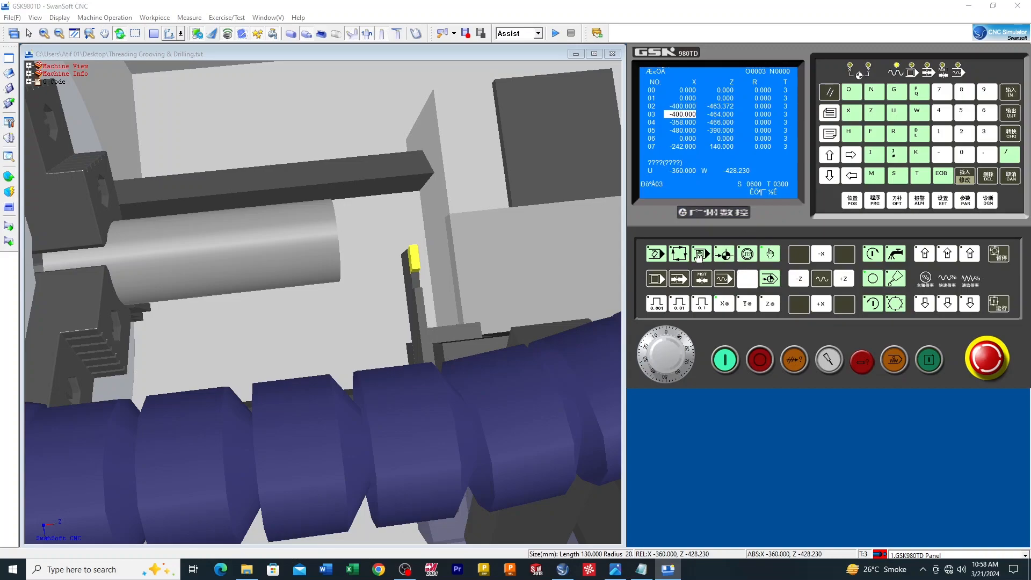
left_click(701, 253)
left_click(9, 176)
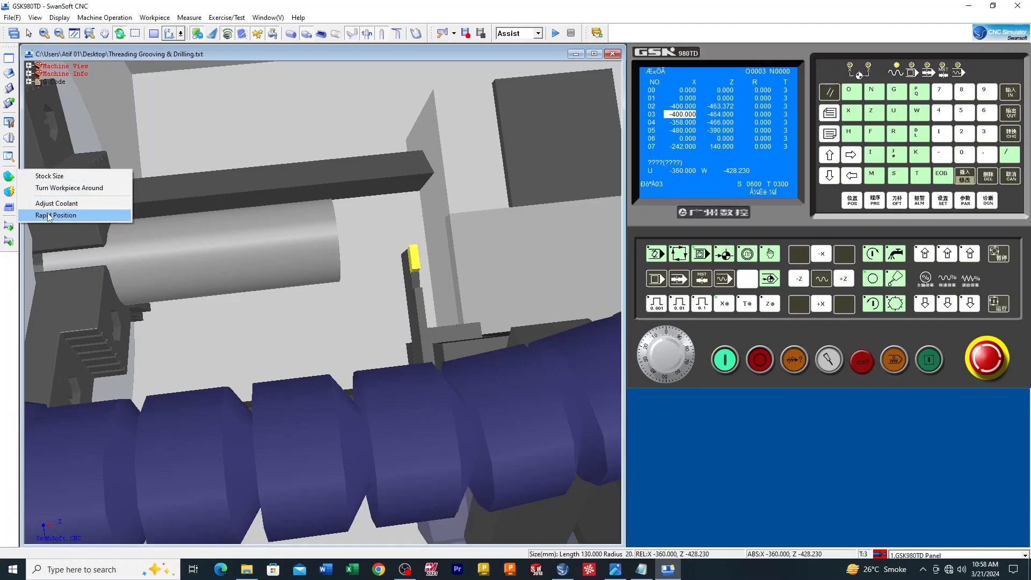
left_click(53, 214)
left_click(508, 329)
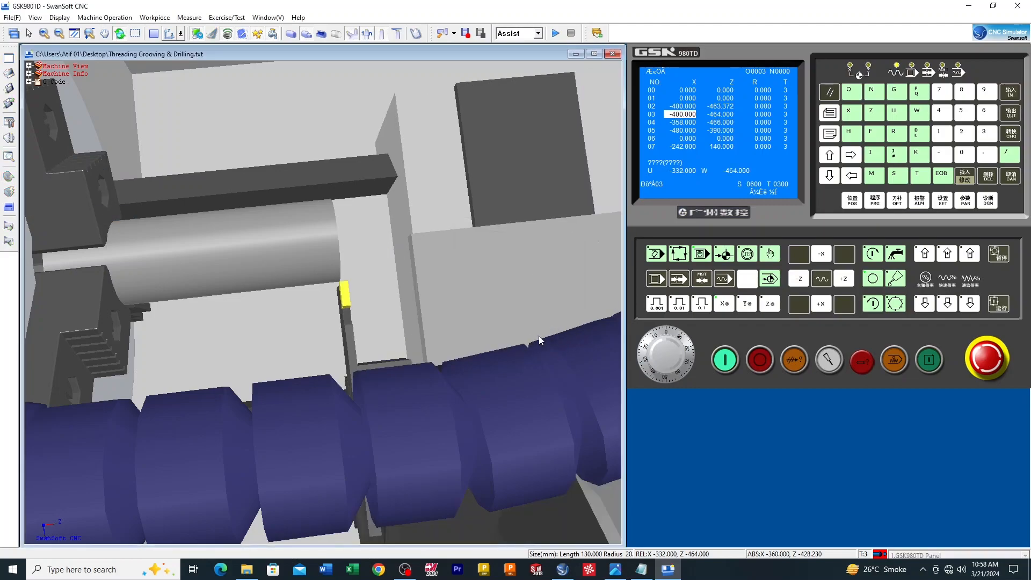
Step: Enter X40 and Z0 for offset number 03, then compare the position display with the tool offset table
left_click(849, 112)
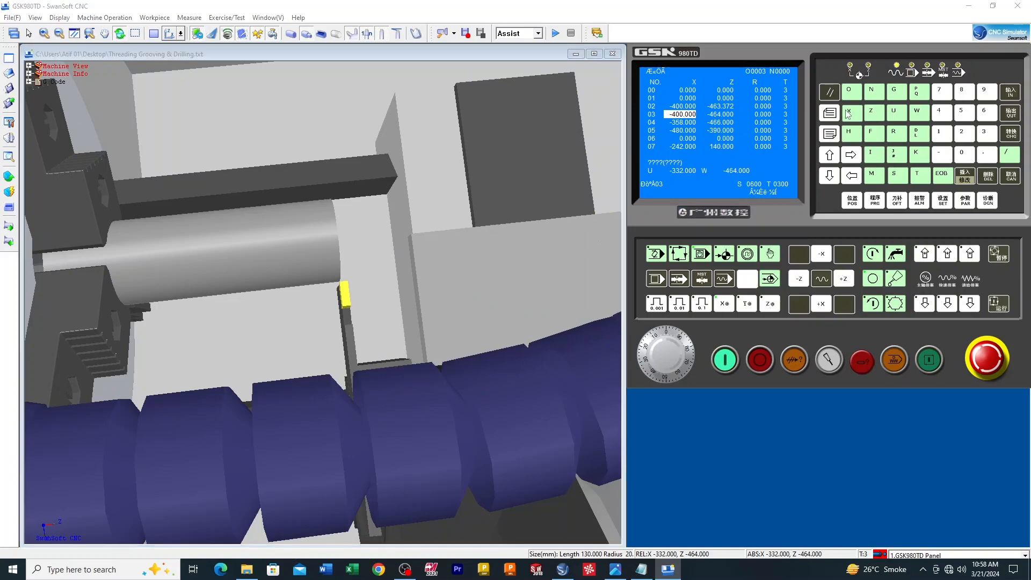
left_click(945, 115)
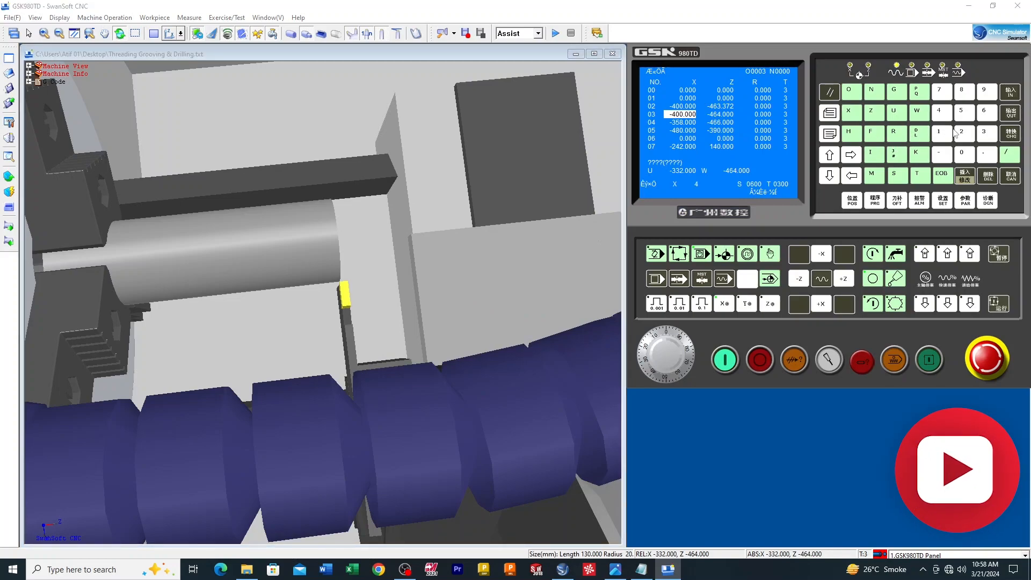
left_click(964, 155)
left_click(1008, 95)
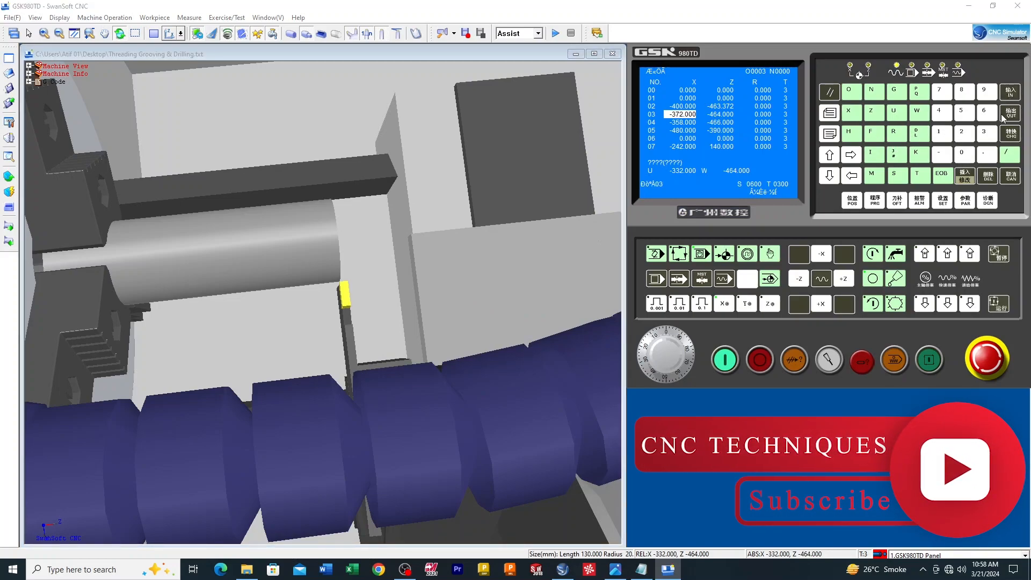
left_click(872, 113)
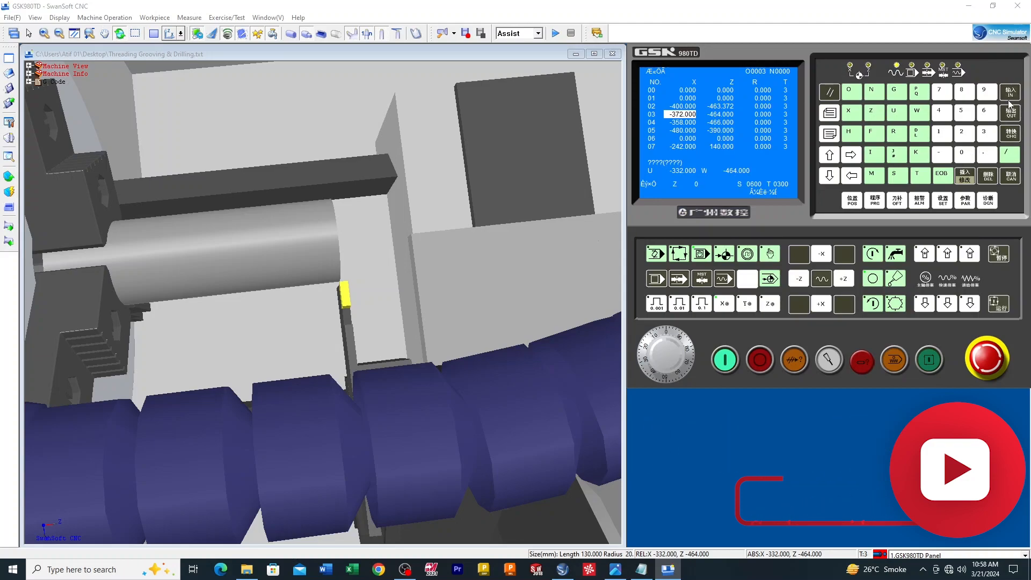
left_click(1010, 96)
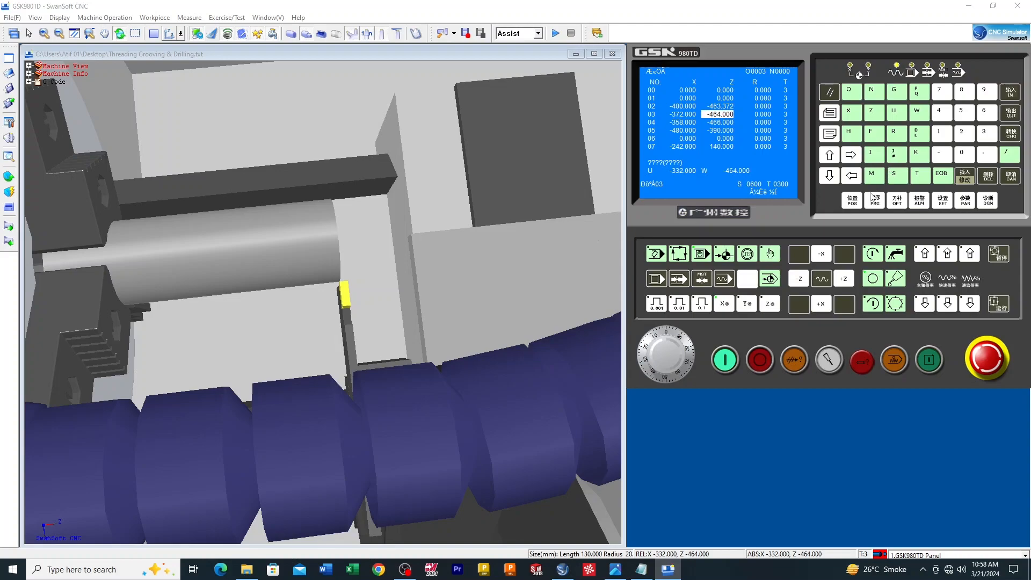
left_click(852, 200)
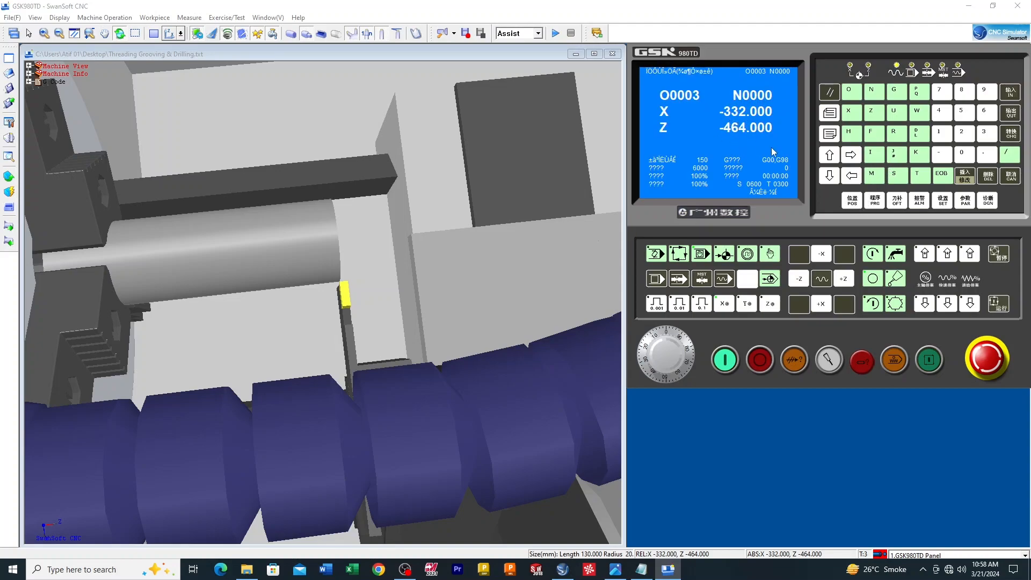
left_click(891, 198)
Step: Select offset number 04, then jog the turret in +Z to about Z -417 and index it to tool station 4
left_click(827, 177)
left_click(827, 178)
left_click(827, 178)
left_click(829, 178)
left_click(767, 252)
left_click(844, 280)
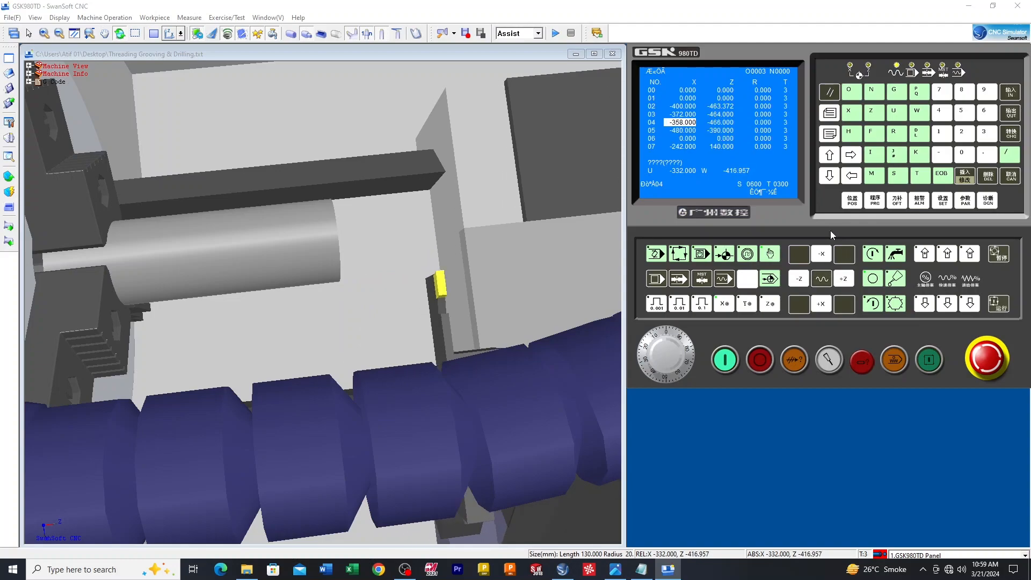
left_click(895, 304)
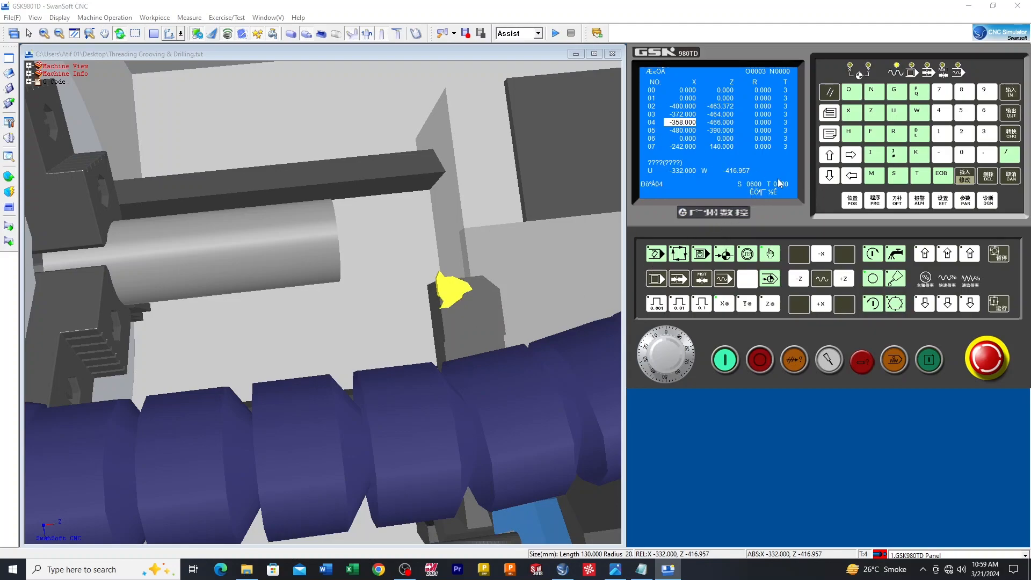
Step: Rapid-position tool 4 to the outer edge of the stock's end face
left_click(13, 180)
left_click(53, 214)
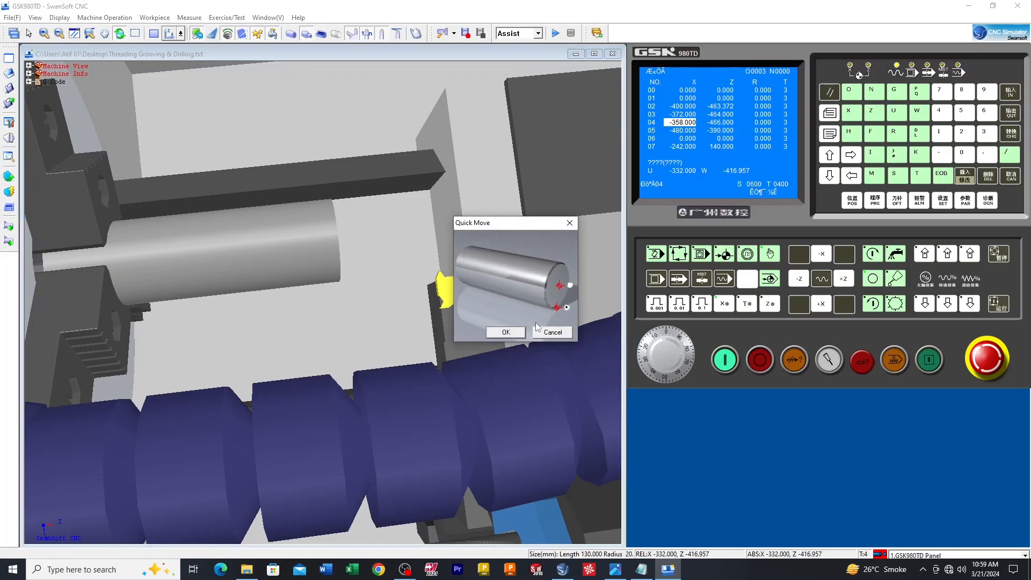
left_click(509, 333)
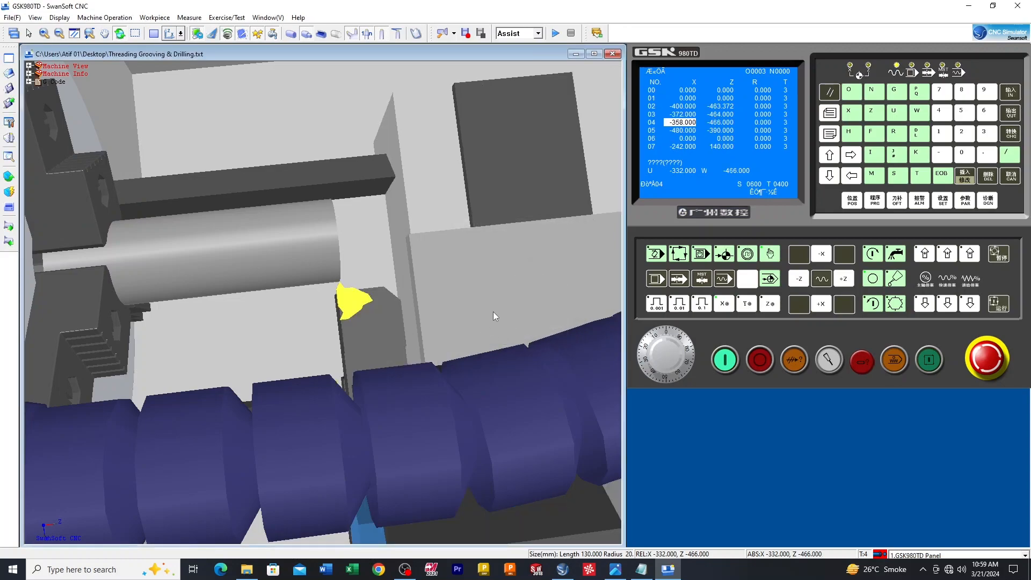
Step: Enter X40 and Z0 for offset number 04, then compare the position display with the tool offset table
left_click(703, 256)
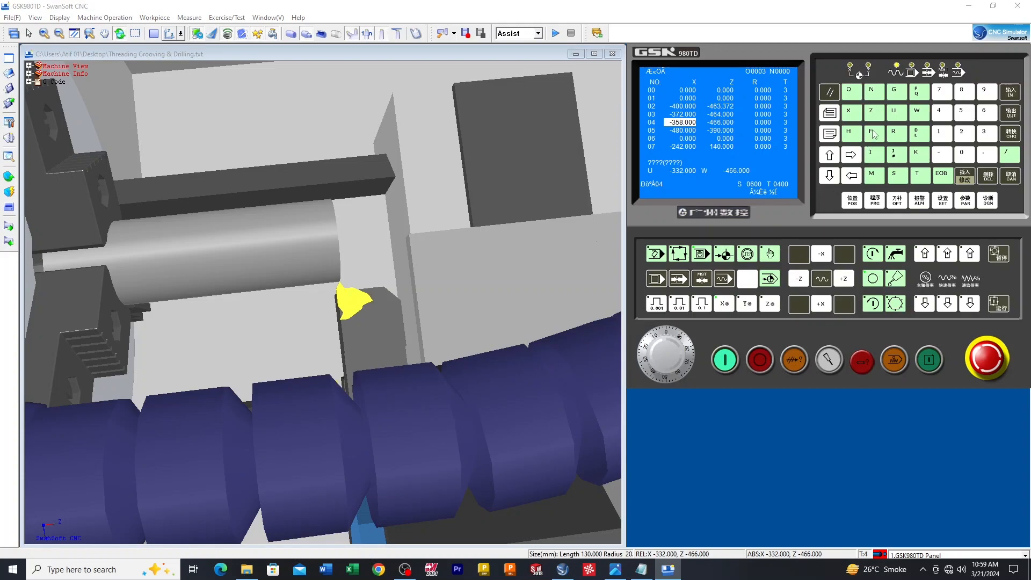
left_click(939, 111)
left_click(1008, 95)
left_click(874, 114)
left_click(962, 155)
left_click(1009, 95)
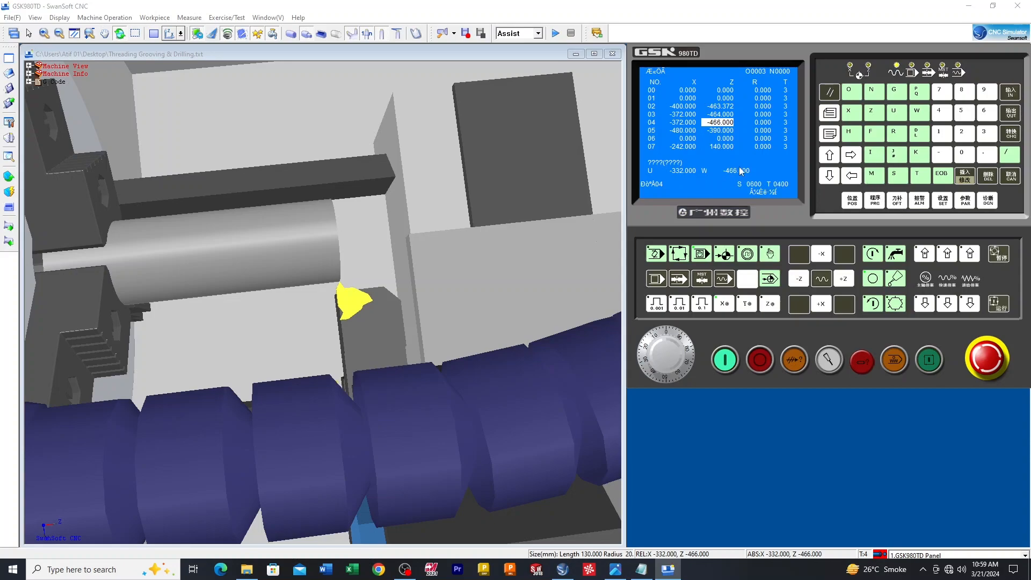
left_click(855, 206)
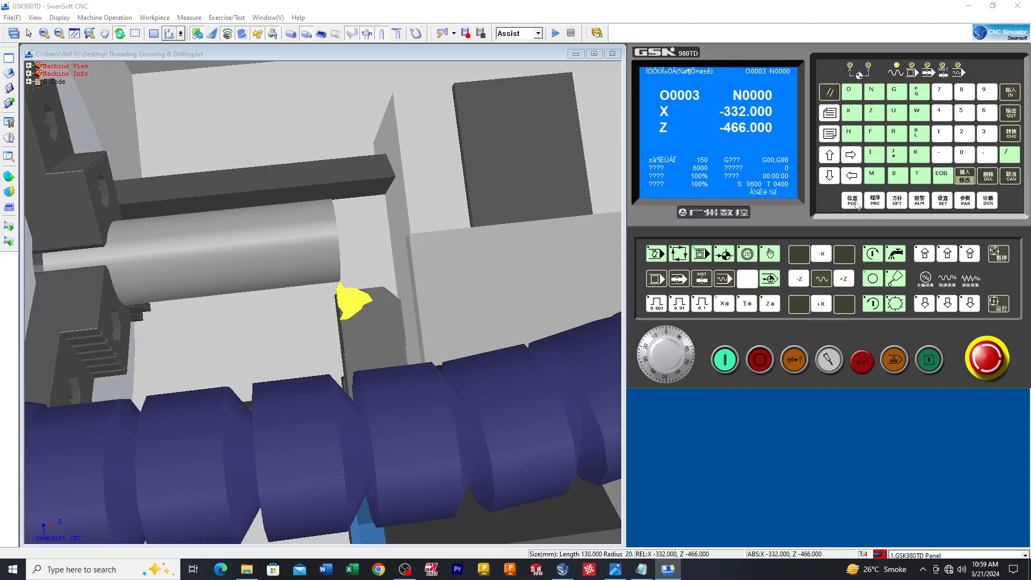
left_click(889, 206)
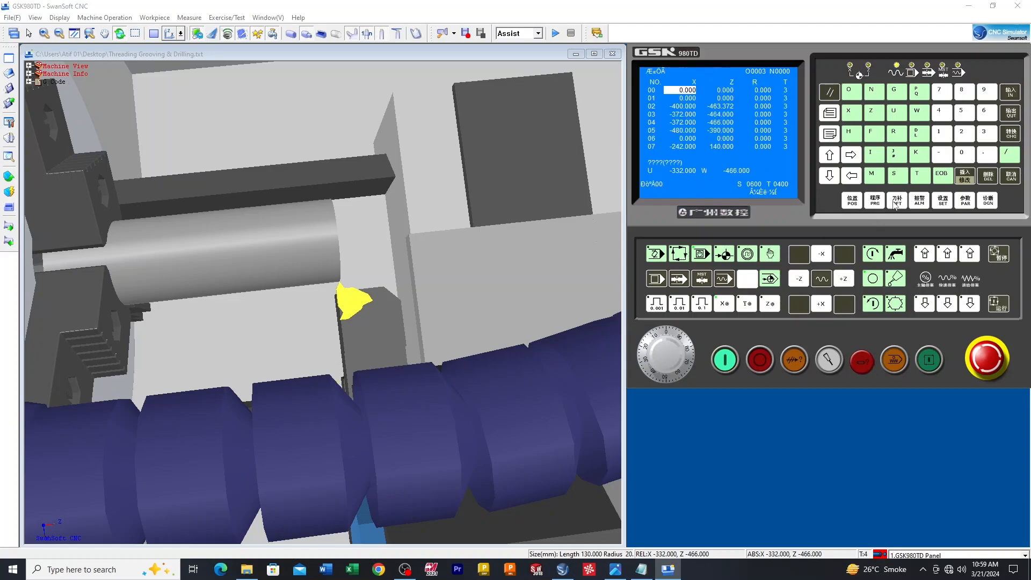
Step: Return the X and Z axes to the machine reference point and inspect the turret and stock there
left_click(853, 203)
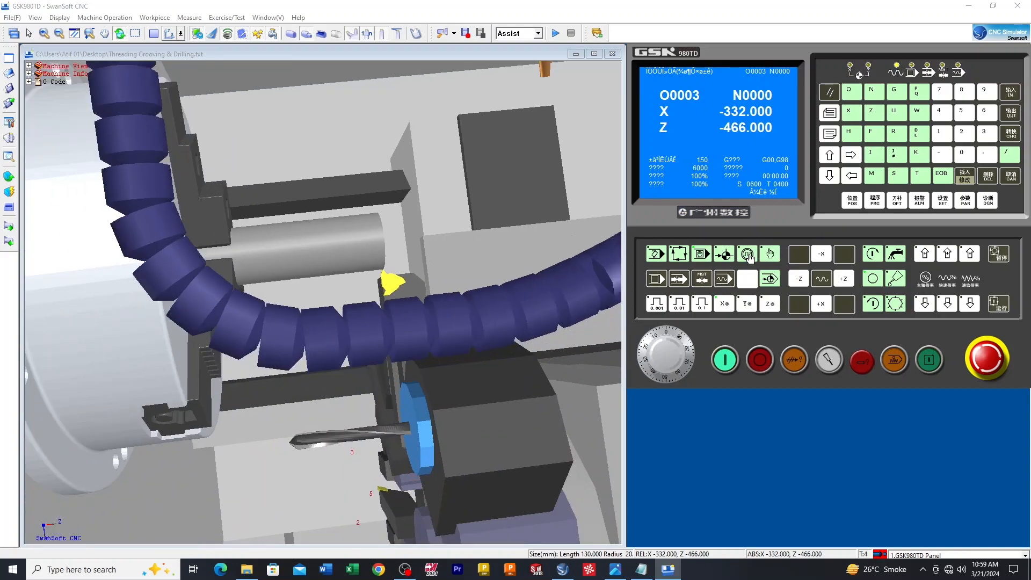
left_click(724, 254)
left_click(820, 308)
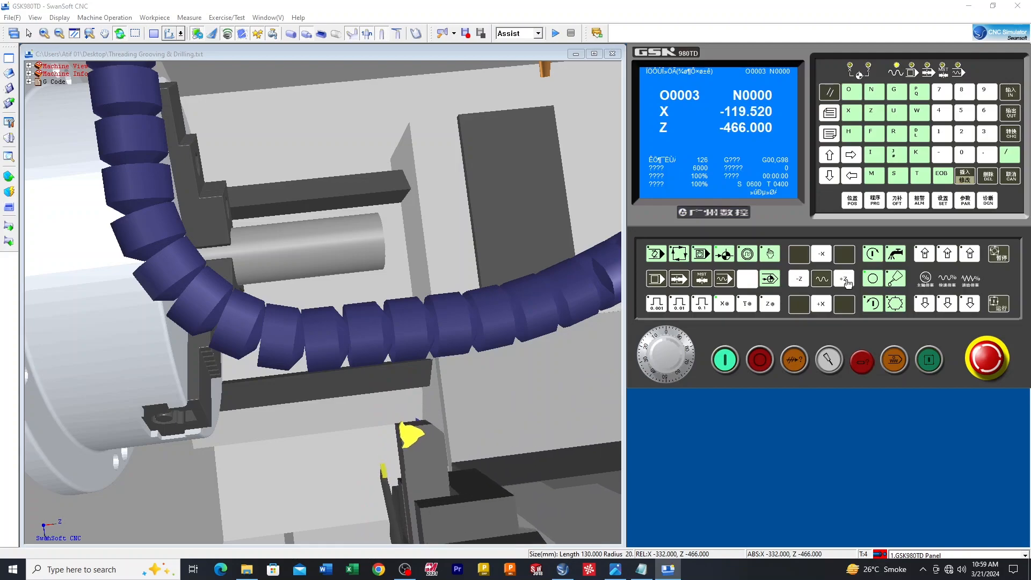
left_click(845, 279)
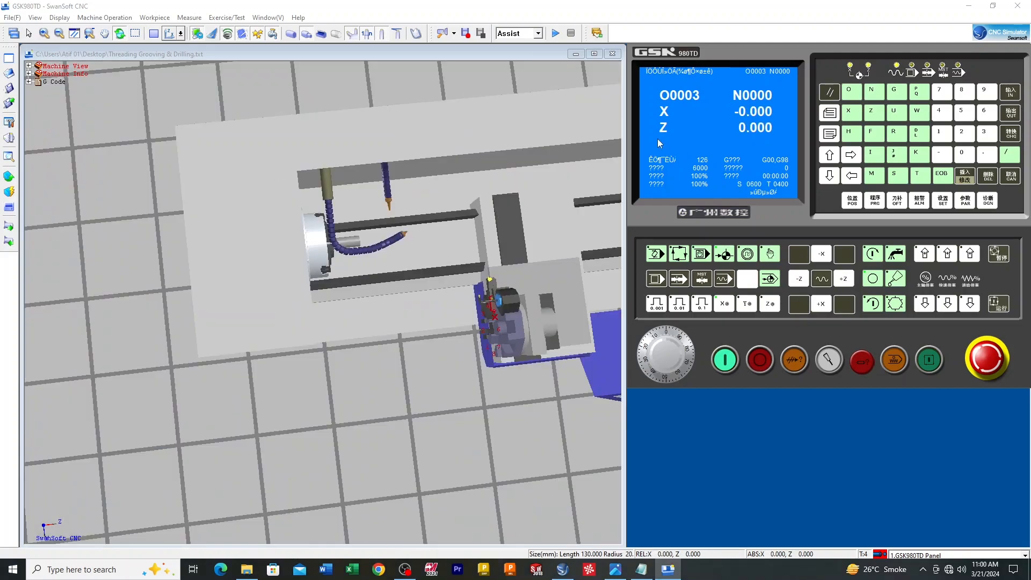
scroll(326, 311, "down", 4)
left_click_drag(351, 389, 378, 266)
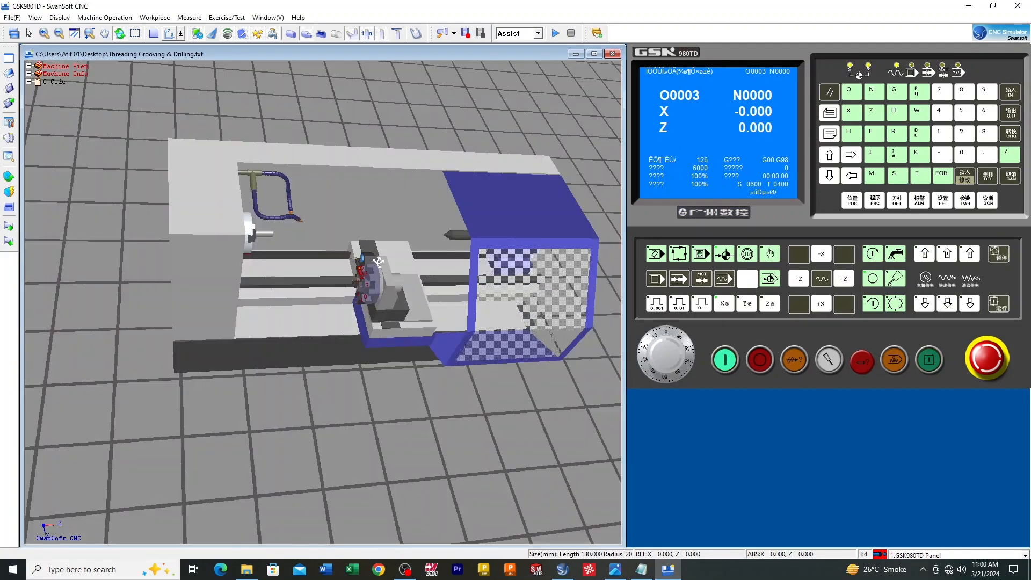
scroll(379, 265, "up", 8)
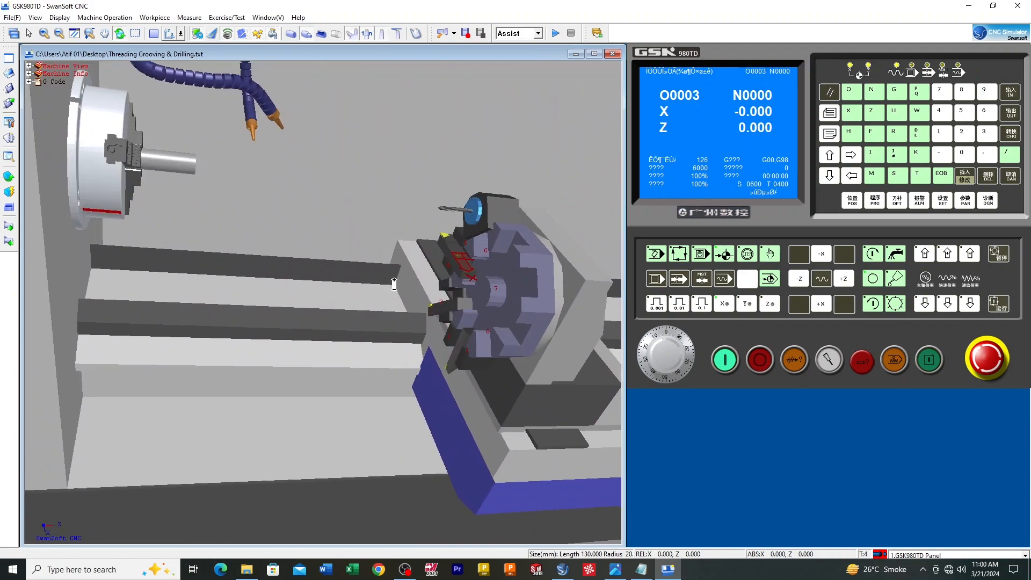
scroll(422, 260, "up", 2)
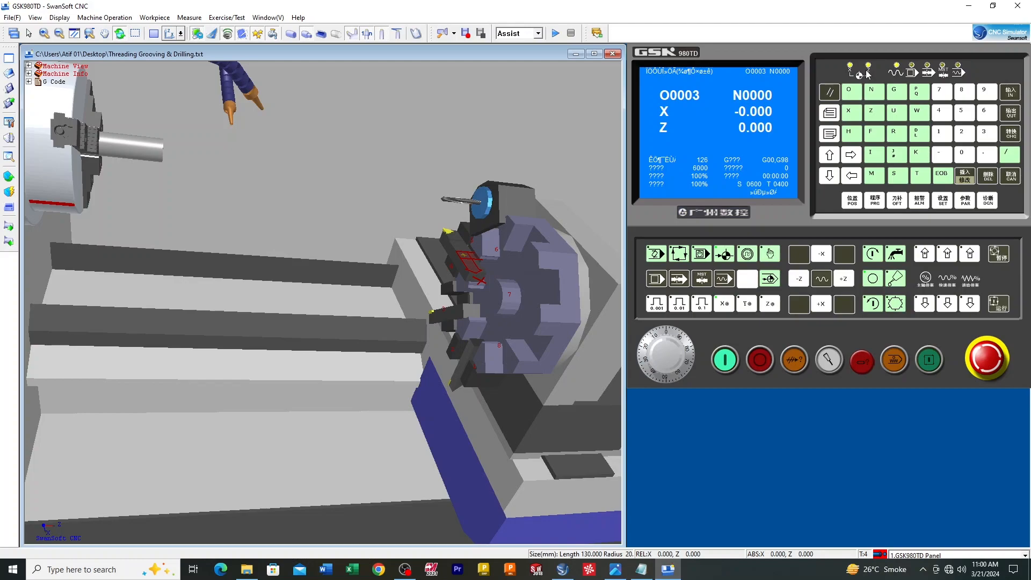
scroll(255, 276, "down", 4)
left_click_drag(252, 276, 287, 202)
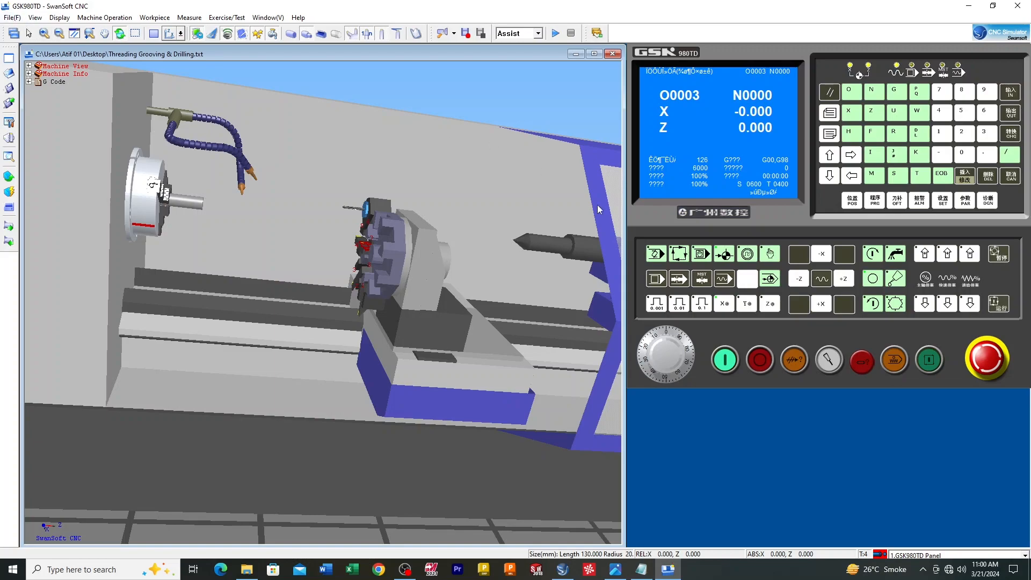
Step: Start opening a file, answer the save prompt, and list all file types on the Desktop
left_click(11, 17)
left_click(24, 41)
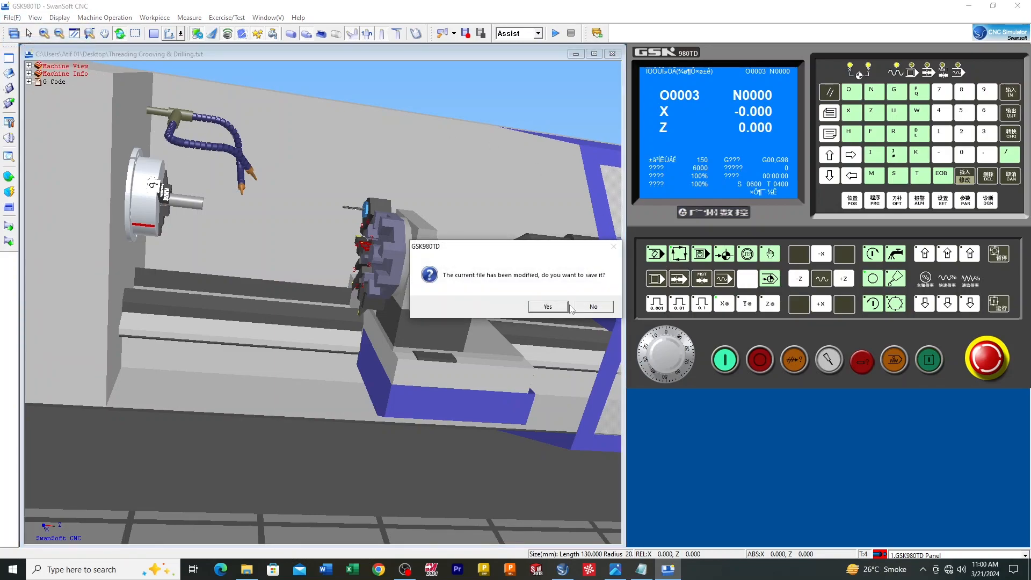
left_click(560, 304)
left_click(523, 310)
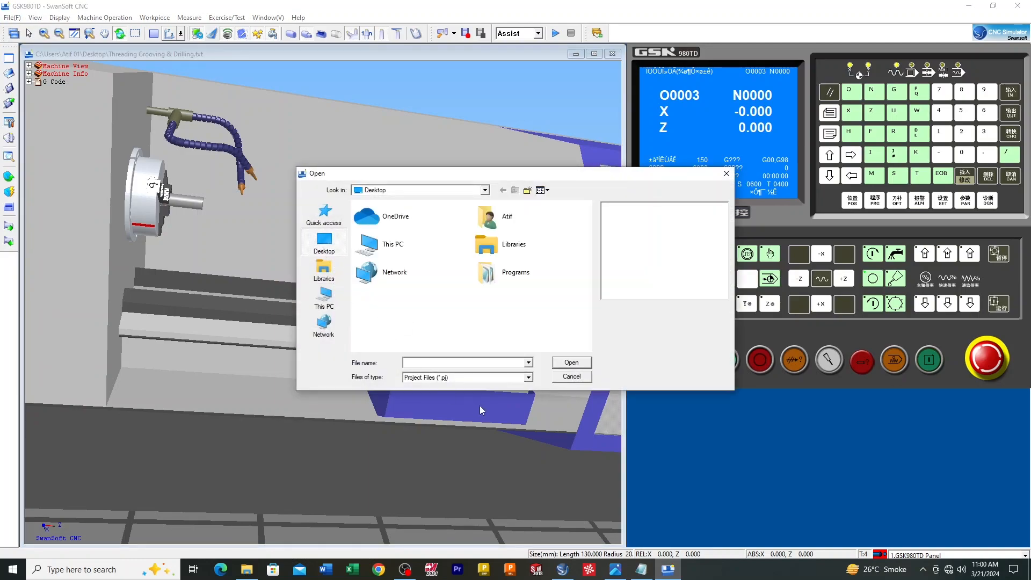
left_click(528, 377)
left_click(463, 418)
Step: Load the Threading Grooving & Drilling text file from the Desktop and display its G-code on the controller screen
scroll(474, 306, "down", 2)
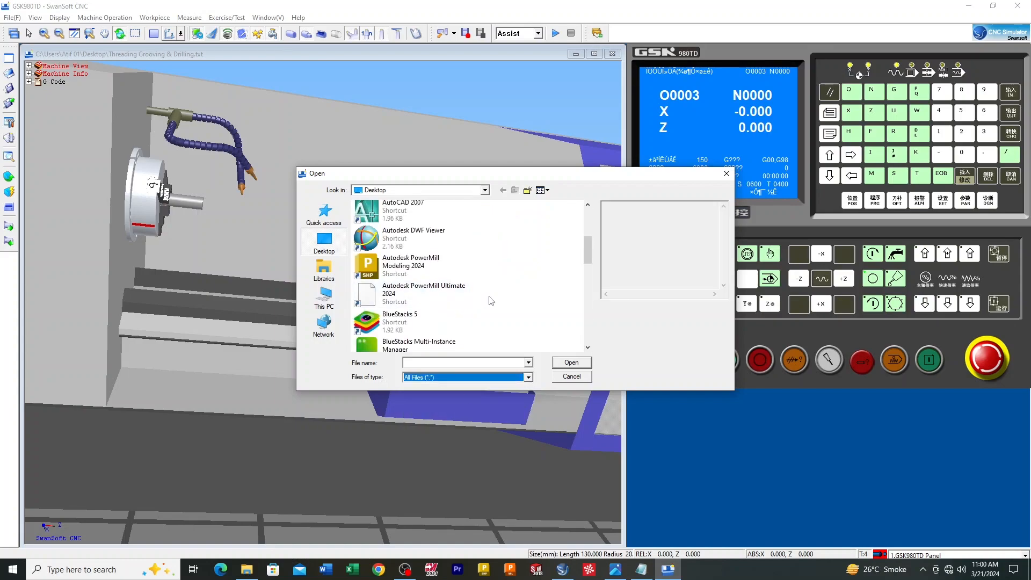
scroll(476, 305, "down", 2)
scroll(476, 306, "down", 5)
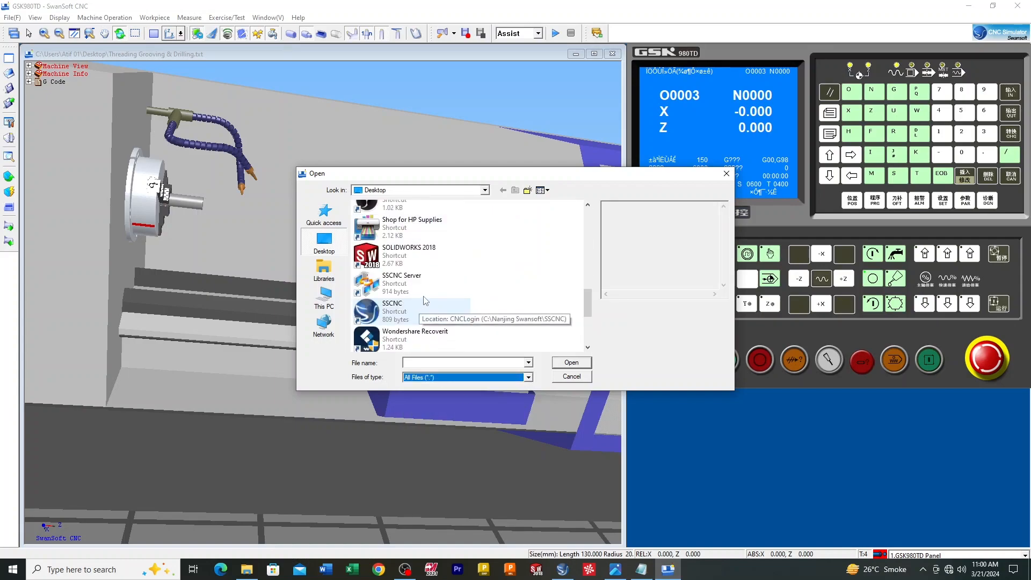
scroll(483, 304, "down", 2)
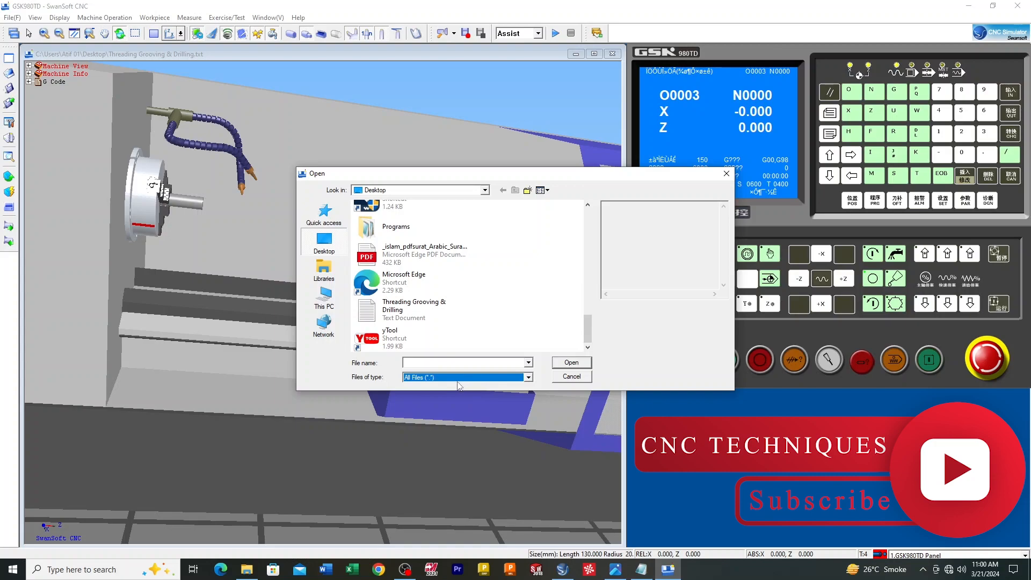
left_click(412, 317)
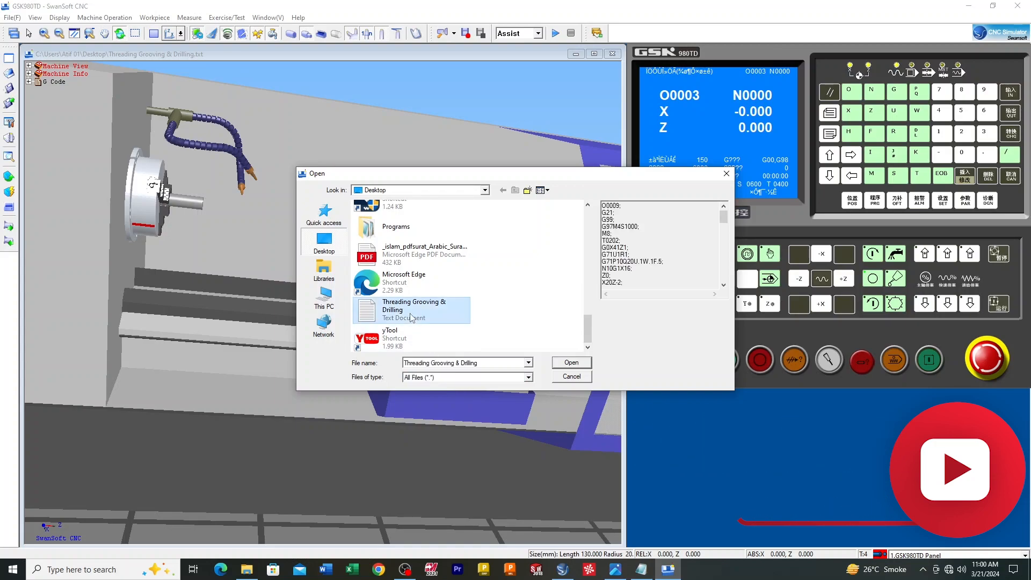
left_click(586, 368)
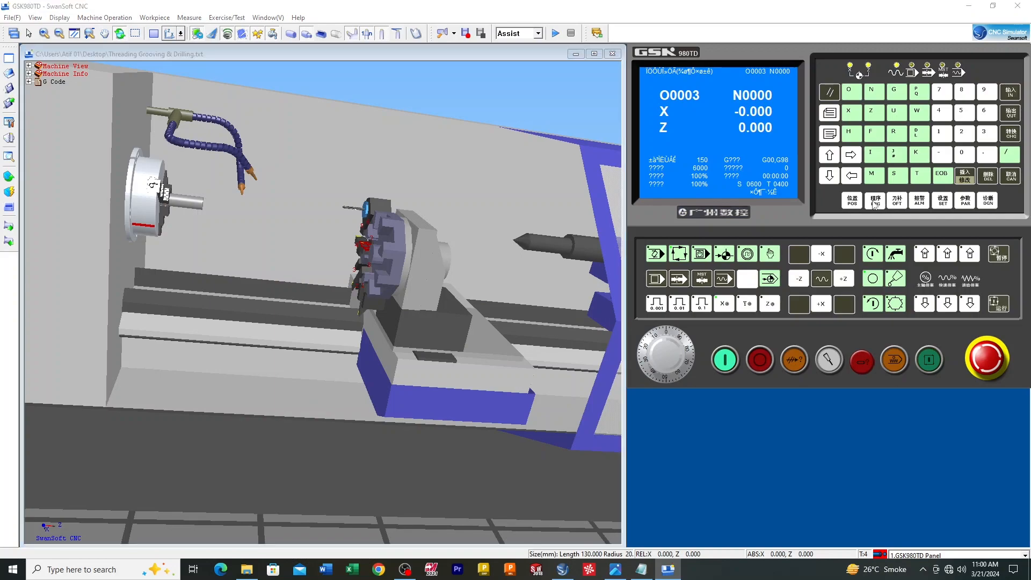
left_click(874, 203)
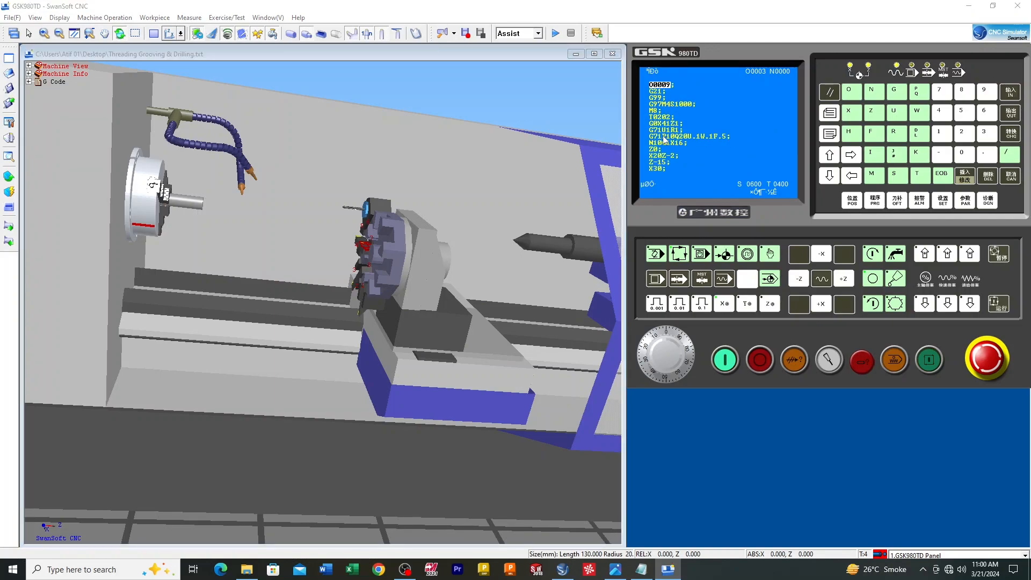
Step: Look over the machine in 3D, then examine the stock and tool positions in the 2D view
scroll(273, 261, "down", 2)
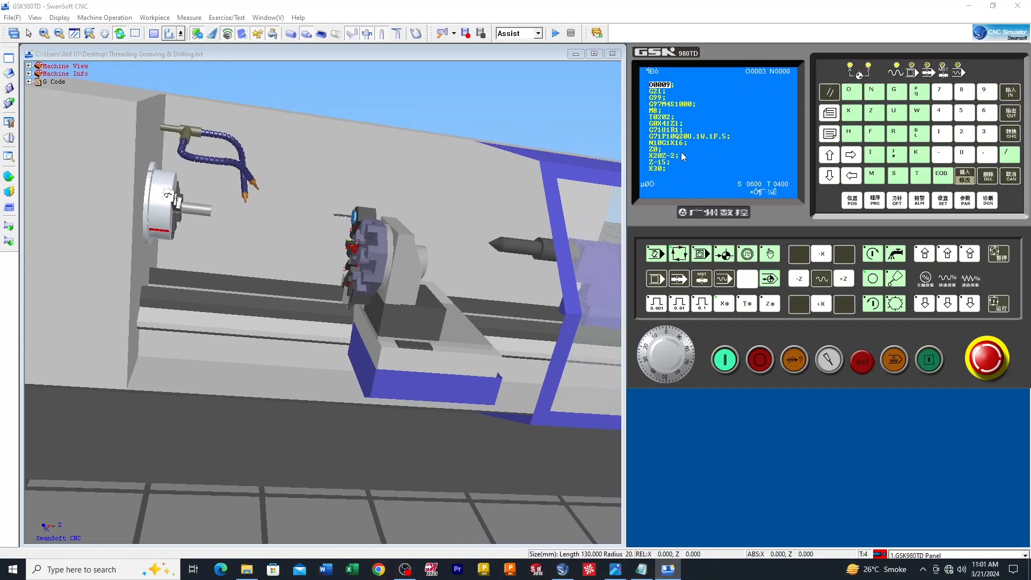
left_click_drag(343, 225, 344, 305)
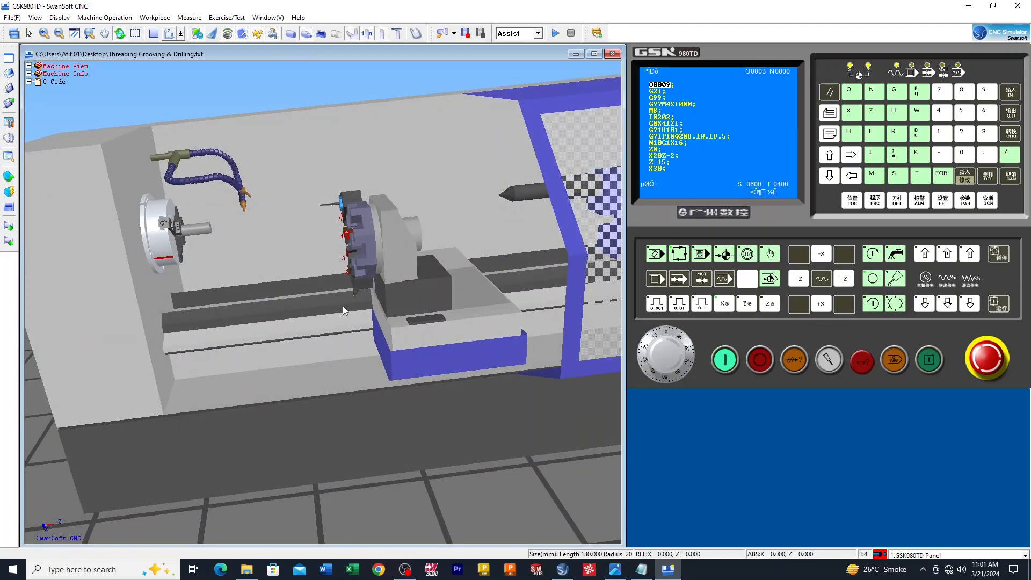
left_click(153, 33)
scroll(229, 352, "up", 5)
scroll(434, 402, "up", 3)
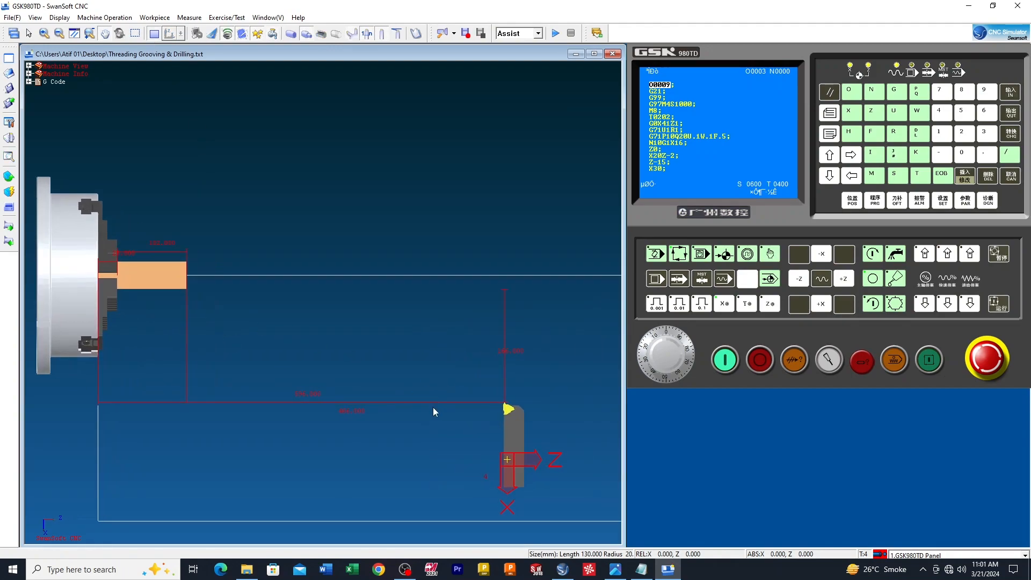
scroll(181, 386, "down", 2)
scroll(199, 378, "up", 3)
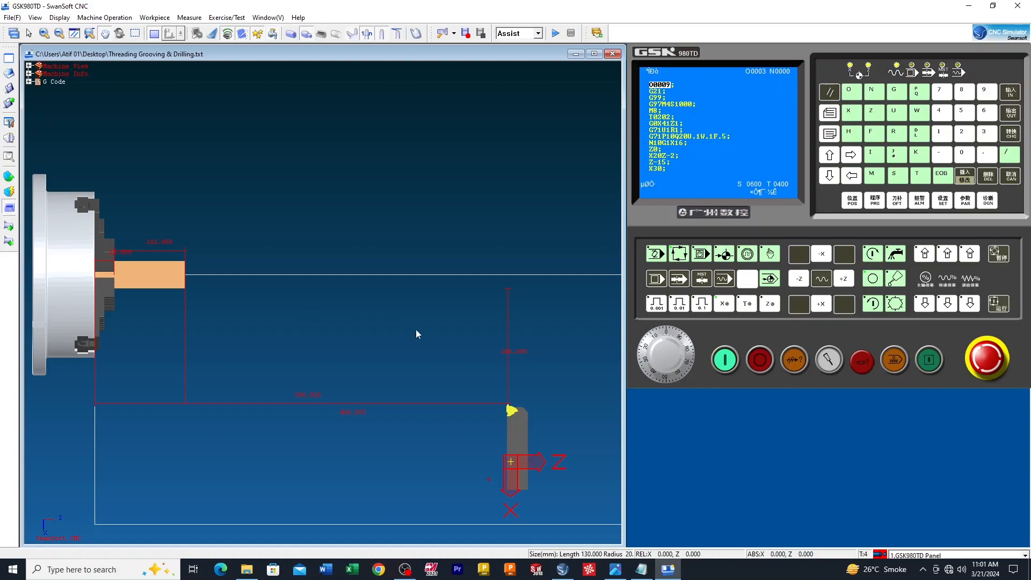
Step: Return to the 3D machine view, then open the machine door and close it again
left_click(155, 34)
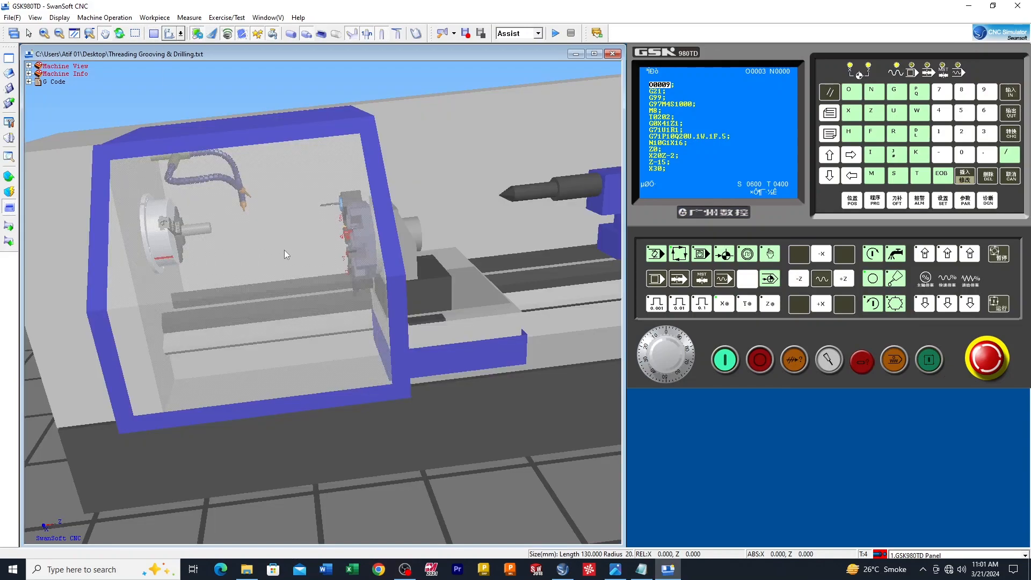
left_click(12, 211)
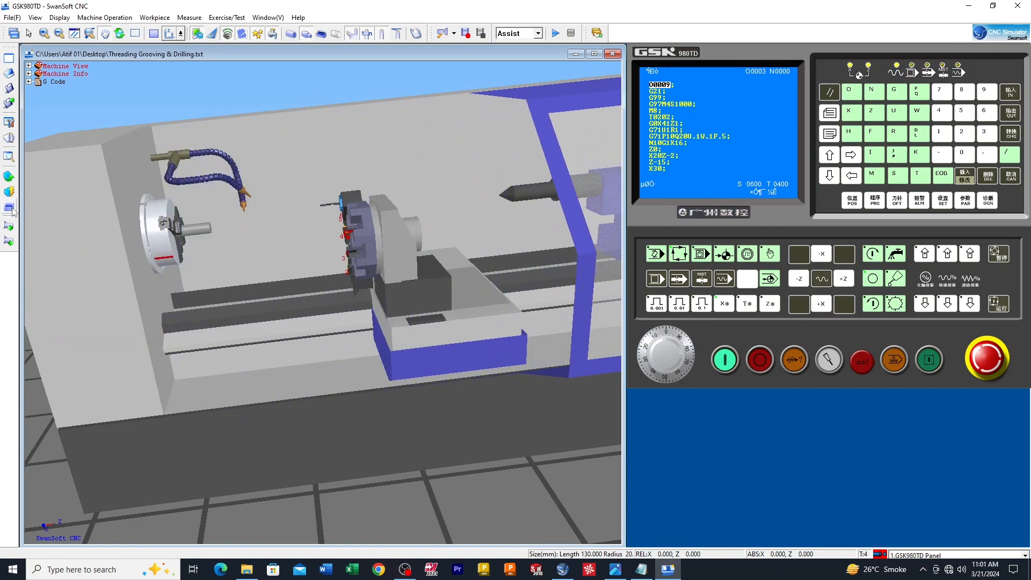
left_click(11, 210)
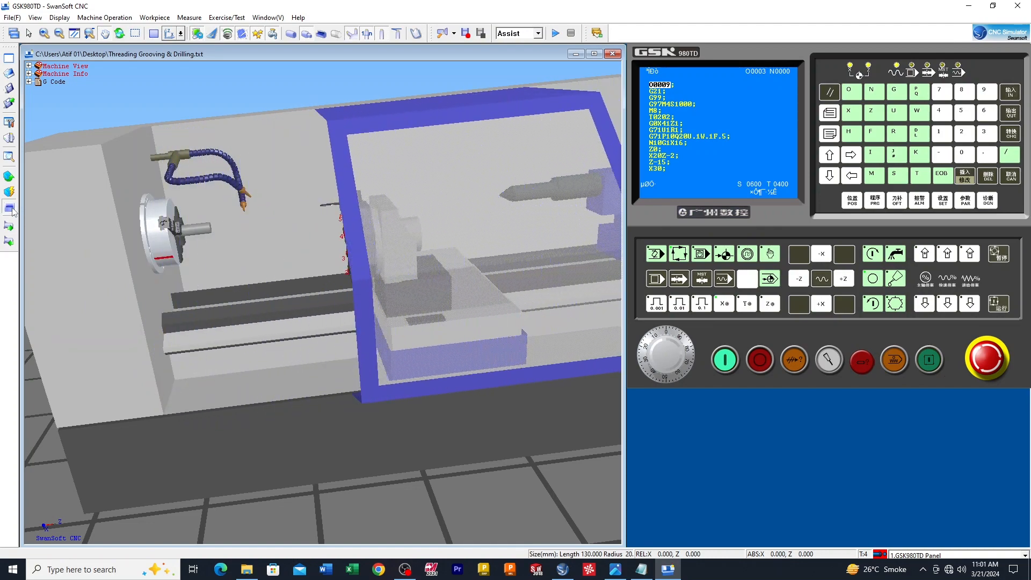
middle_click_drag(266, 198, 294, 214)
Step: Switch to the 2D view and run the loaded program, watching the G71 turning passes up close
left_click(154, 33)
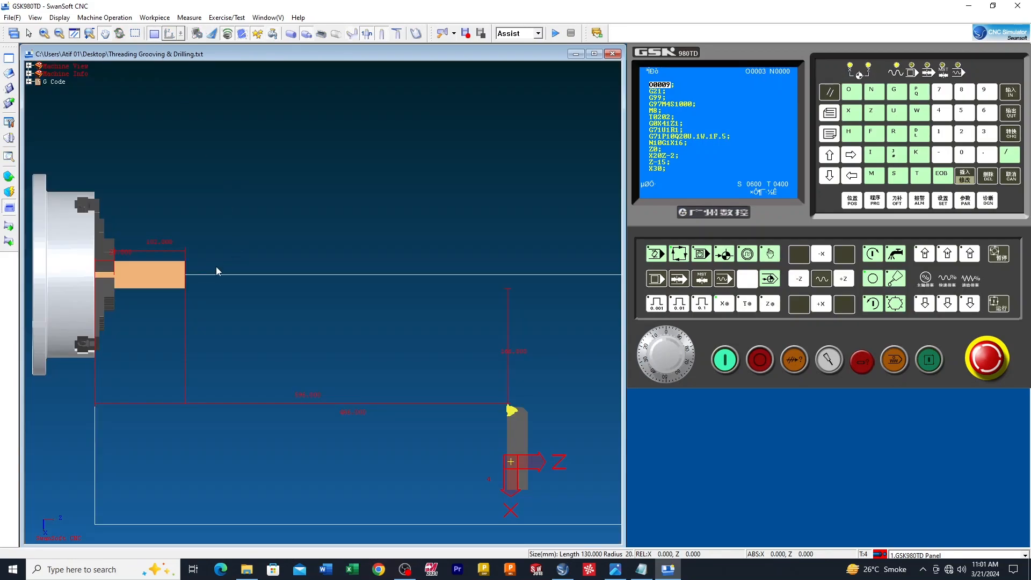
scroll(152, 305, "up", 2)
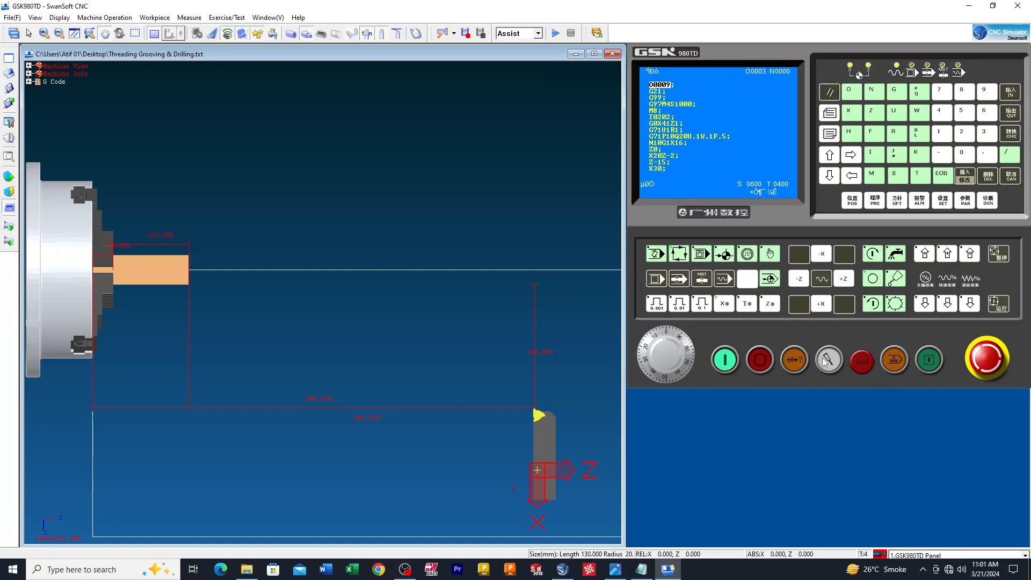
left_click(930, 365)
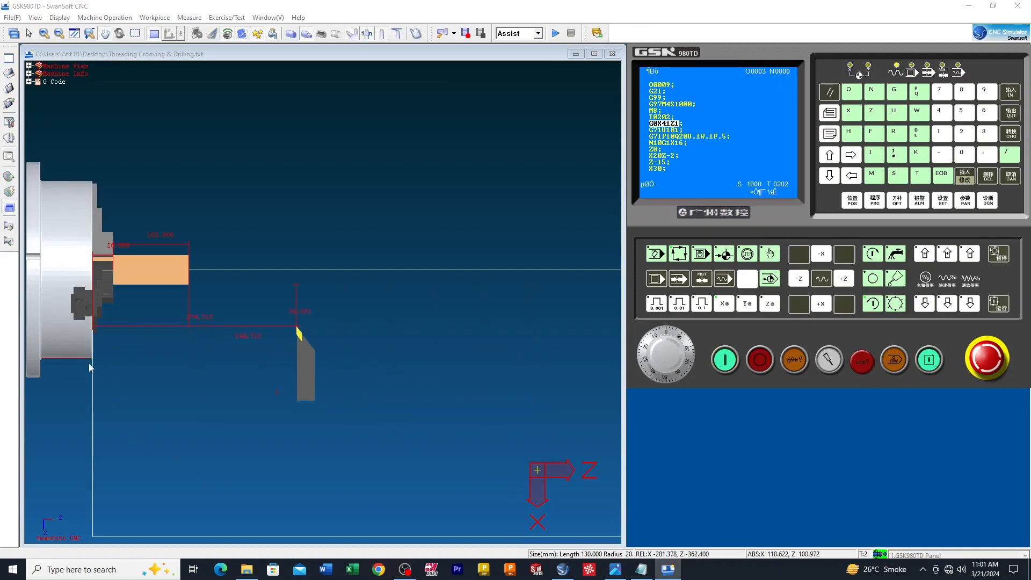
scroll(79, 322, "up", 5)
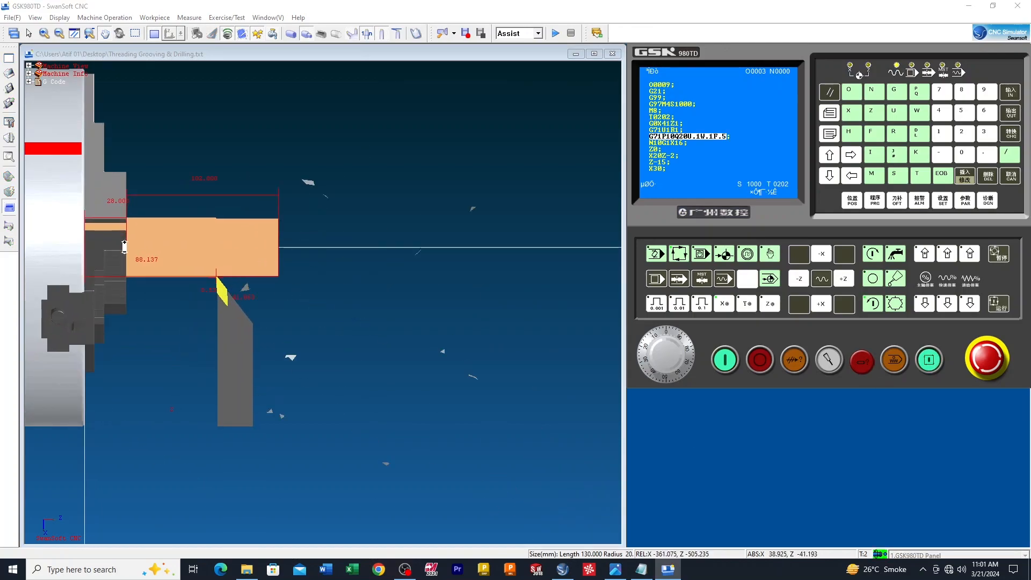
scroll(261, 274, "up", 1)
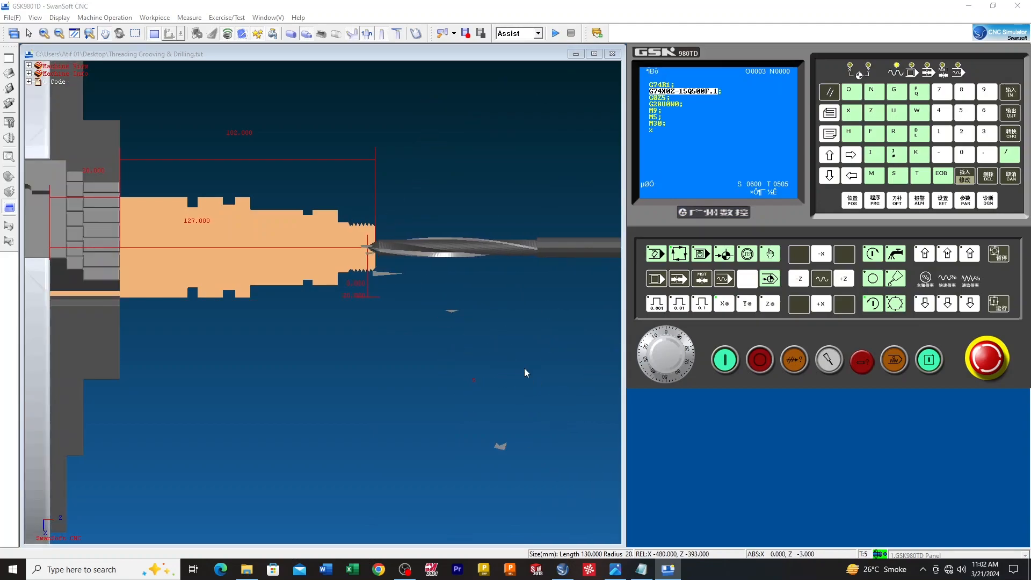
Step: Examine the drilling of the end-face hole and the finished profile in the 2D view
scroll(405, 250, "up", 3)
scroll(376, 250, "down", 2)
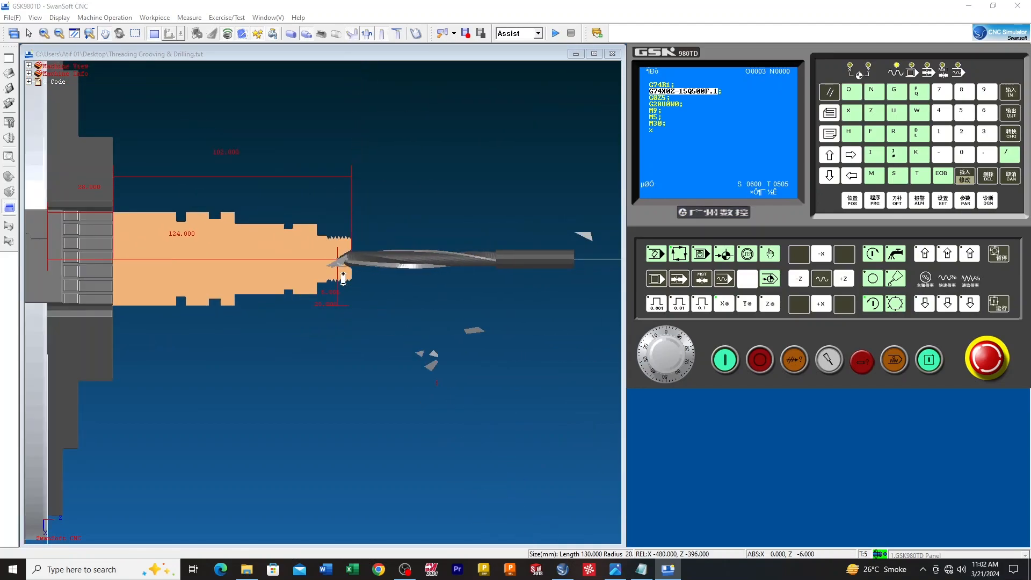
scroll(322, 262, "up", 2)
scroll(319, 262, "up", 2)
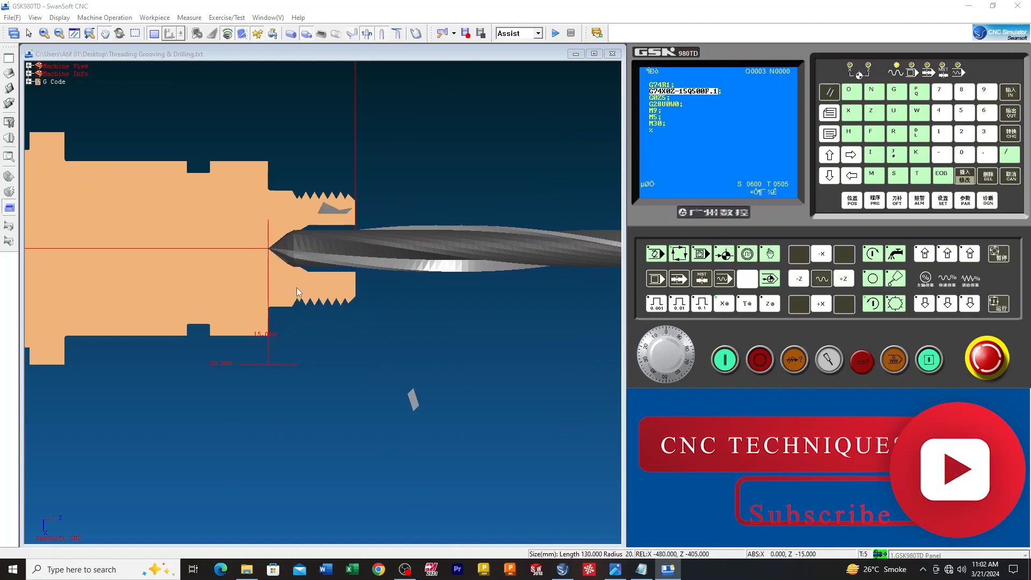
scroll(322, 275, "down", 2)
scroll(337, 280, "down", 4)
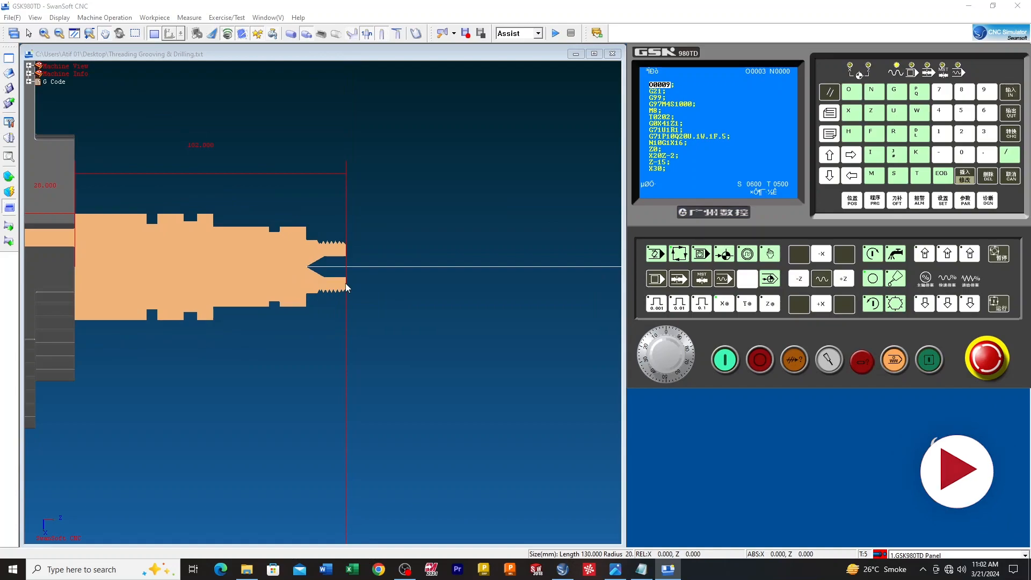
scroll(346, 283, "down", 1)
Step: Return to the 3D machine view and open the machine door to reach the finished part
left_click(154, 35)
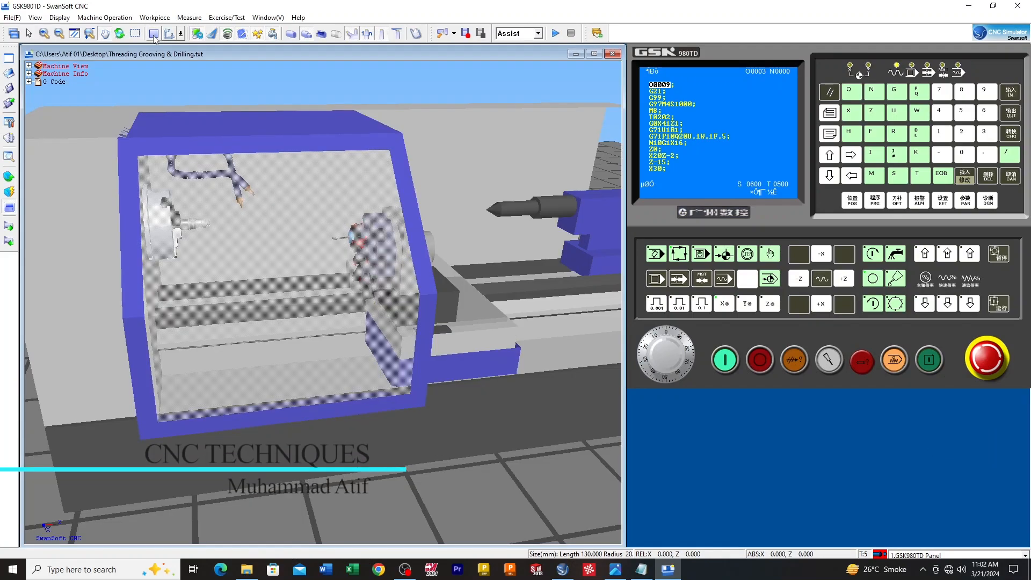
left_click(10, 207)
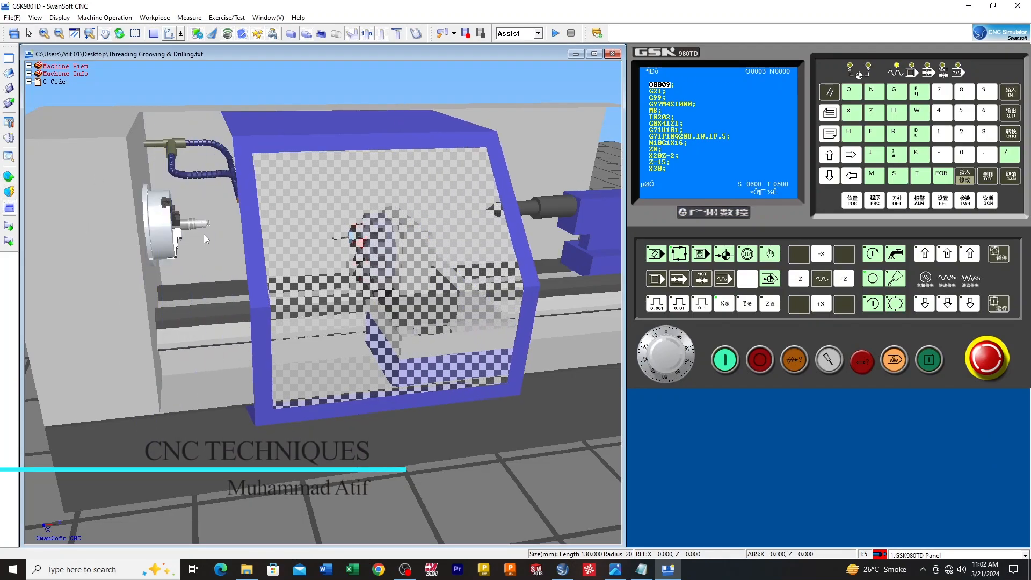
scroll(188, 235, "up", 6)
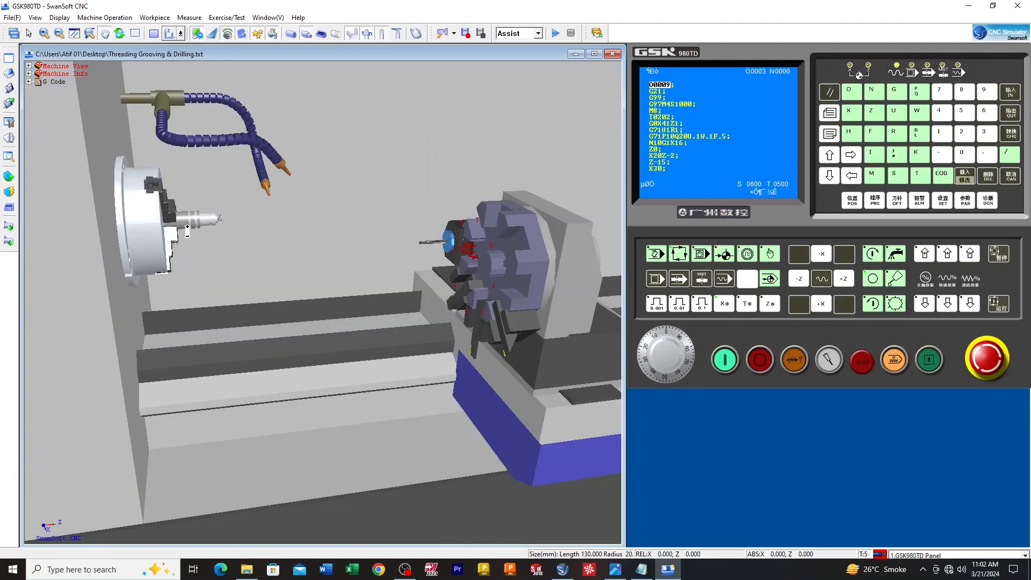
Step: Inspect the machined part's grooves, steps, thread and end-face hole up close from several angles
middle_click_drag(420, 185, 284, 223)
scroll(276, 220, "up", 5)
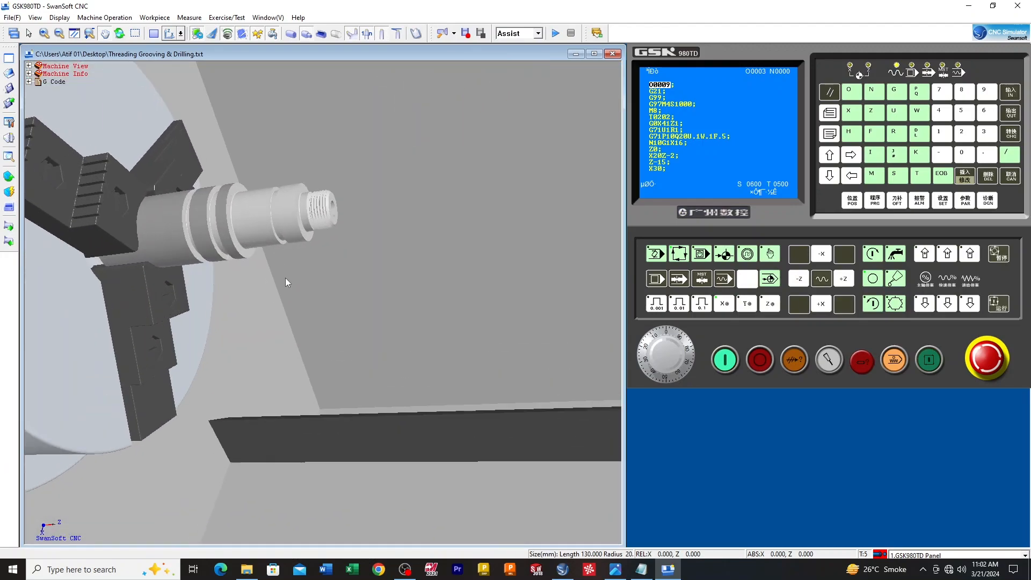
scroll(288, 234, "up", 4)
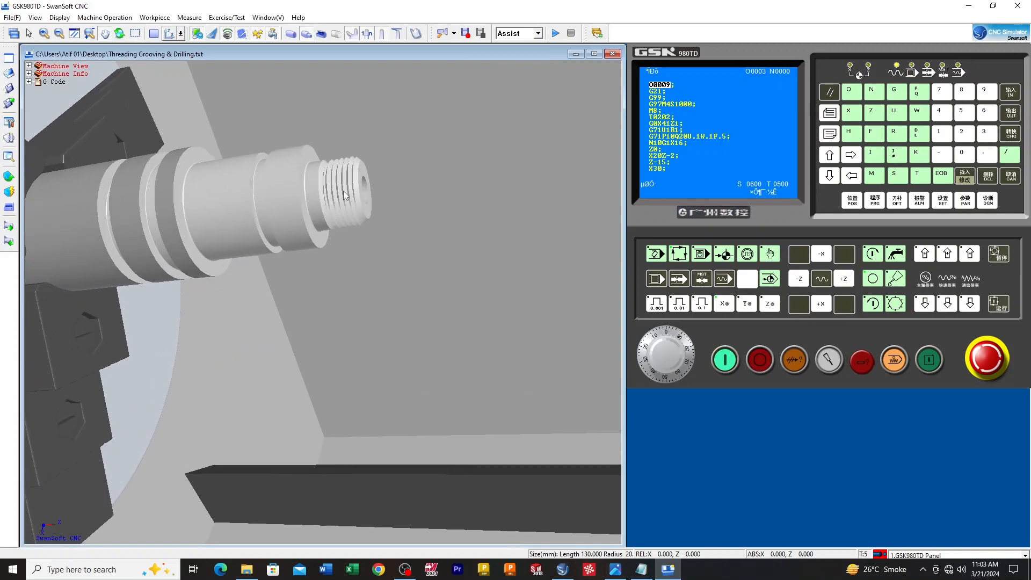
middle_click_drag(266, 204, 273, 198)
scroll(273, 199, "up", 3)
scroll(243, 205, "down", 2)
scroll(243, 205, "down", 3)
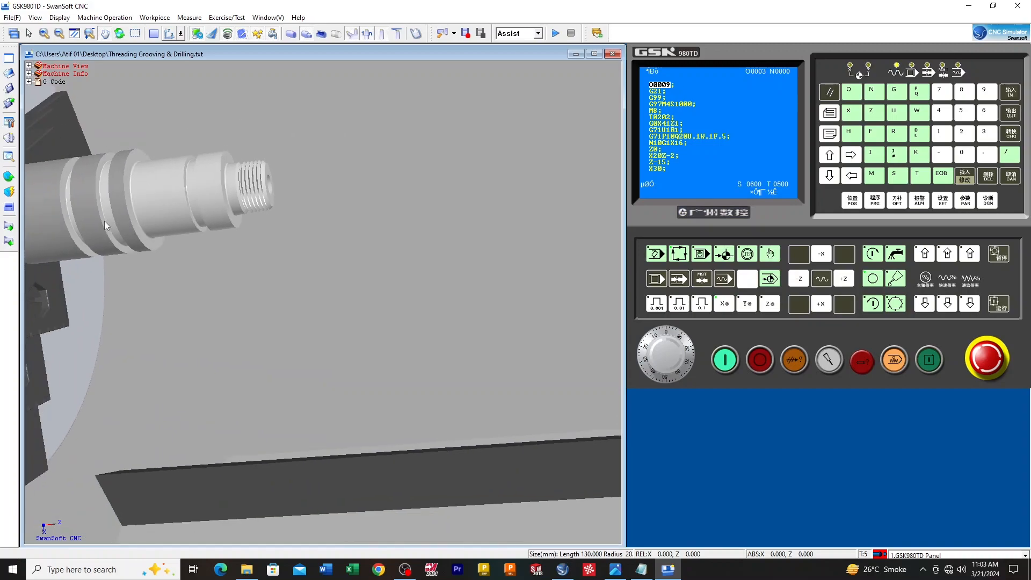
scroll(269, 205, "up", 4)
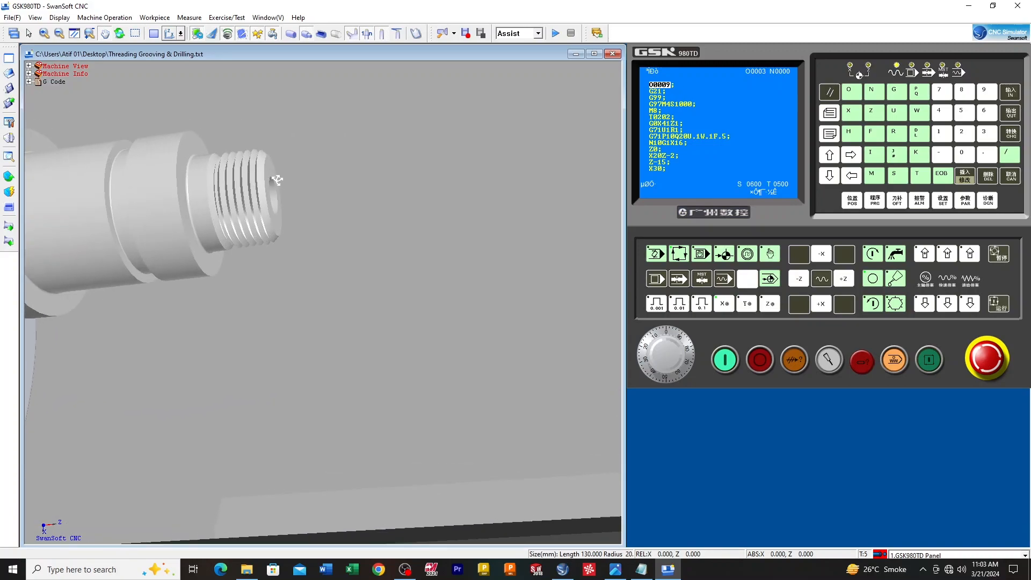
middle_click_drag(272, 204, 271, 218)
scroll(275, 223, "down", 1)
scroll(275, 216, "up", 1)
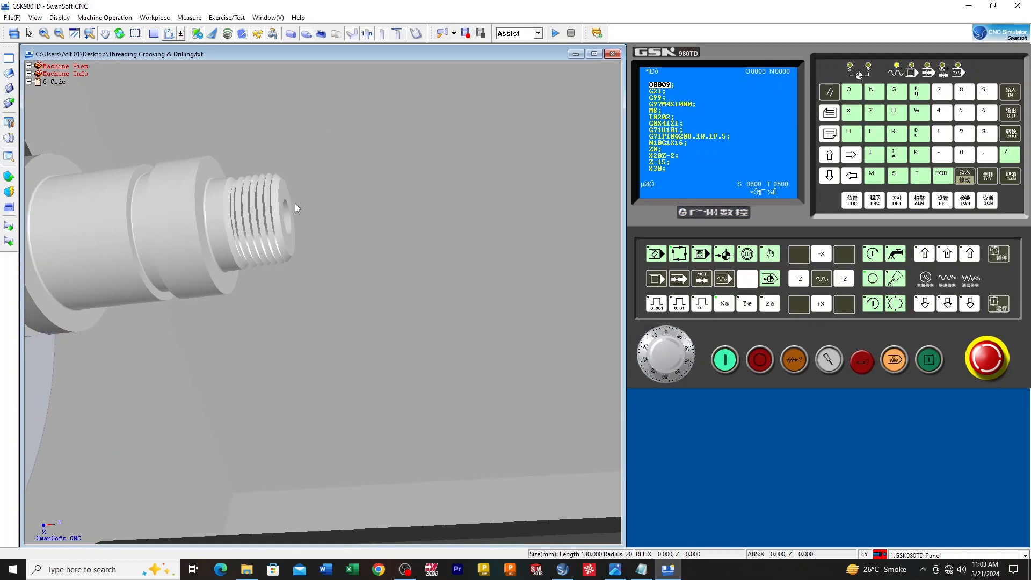
Step: Examine the drilled hole and thread in the sectioned workpiece display, comparing it with the solid display
left_click(321, 32)
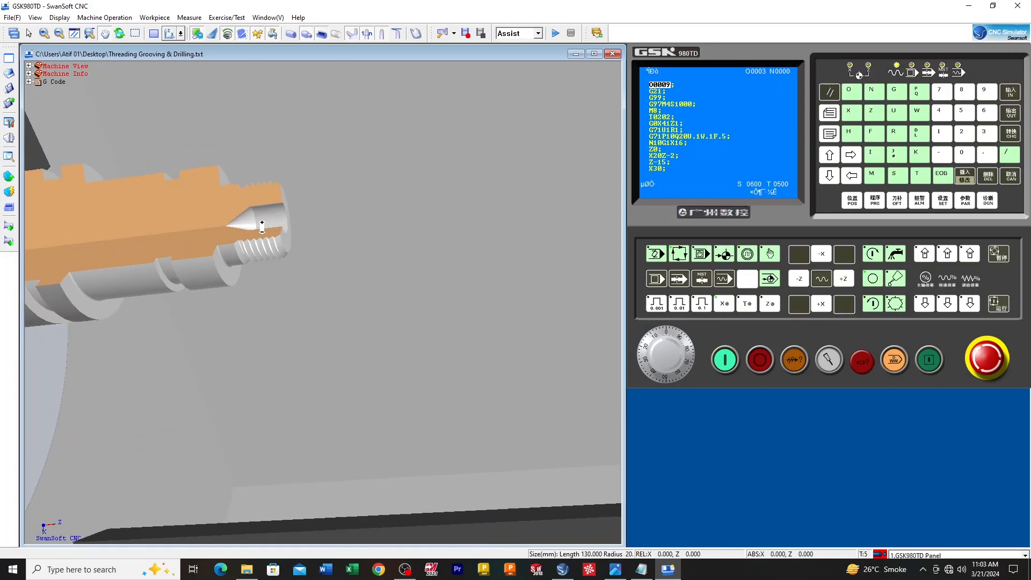
scroll(262, 227, "up", 2)
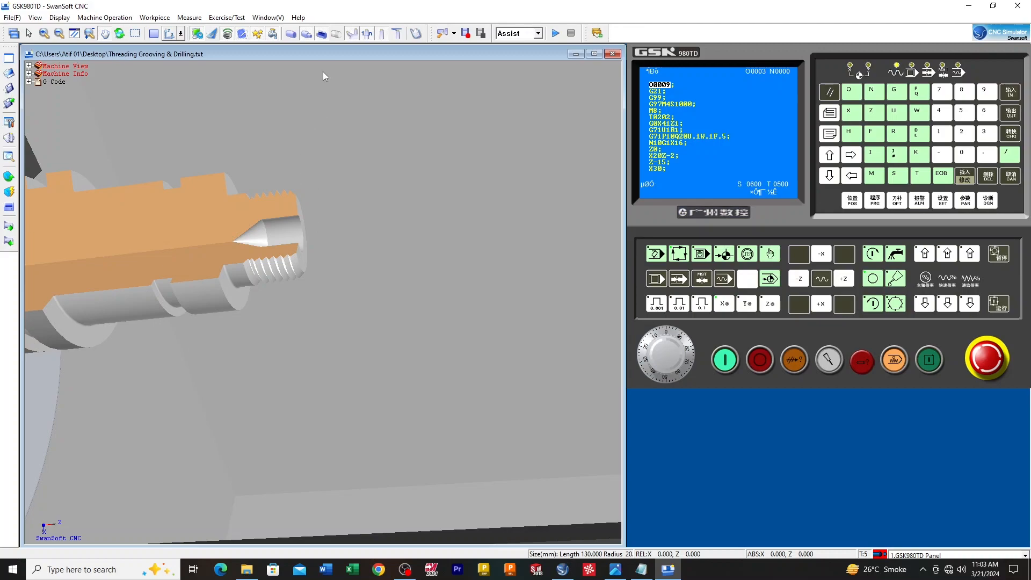
left_click(292, 36)
scroll(301, 220, "down", 3)
middle_click_drag(301, 220, 307, 266)
middle_click_drag(151, 307, 290, 252)
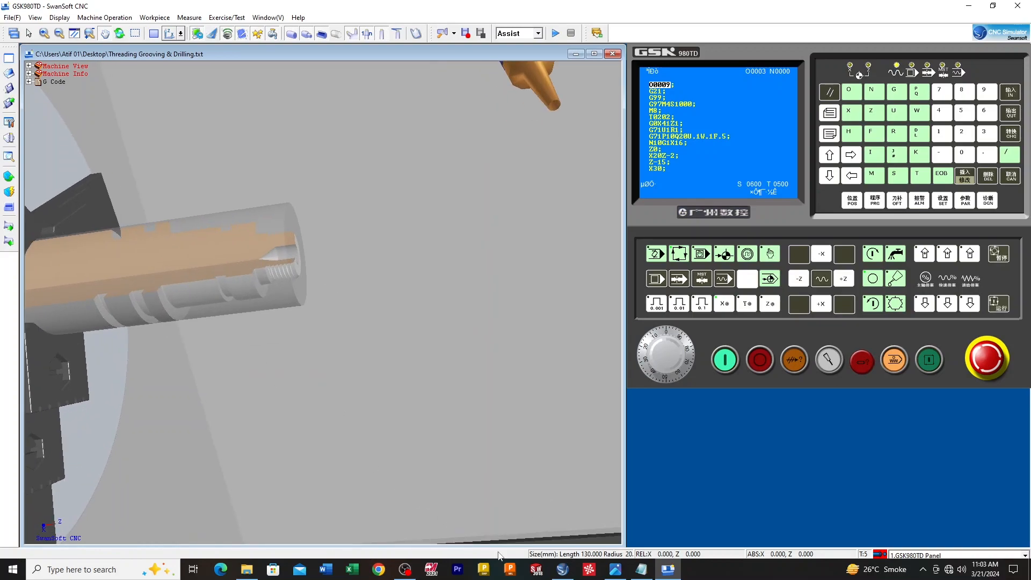
Step: Restore the solid workpiece display and compare the finished part with the all operations_1.png drawing placed beside it
left_click(615, 569)
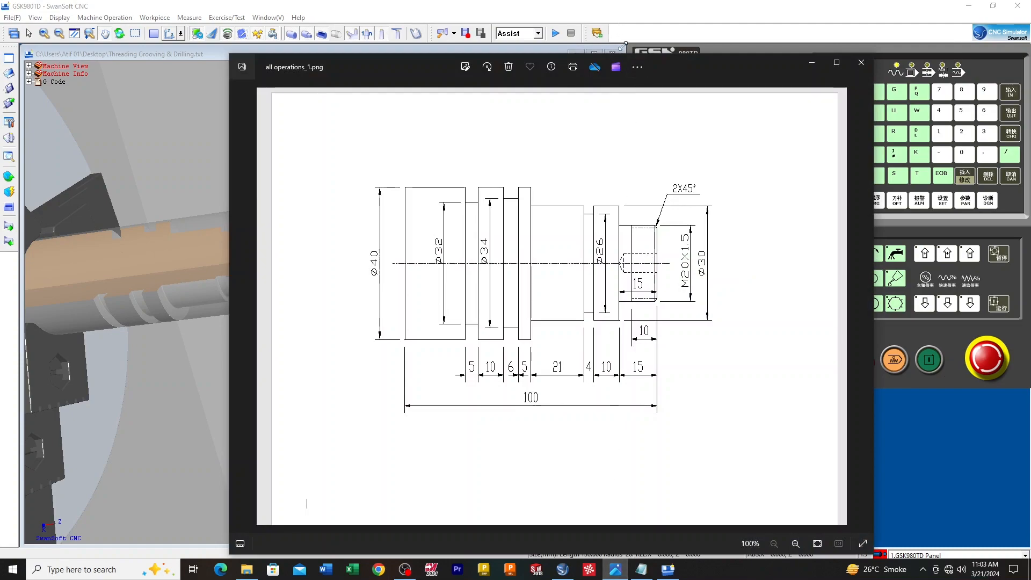
left_click_drag(623, 67, 743, 40)
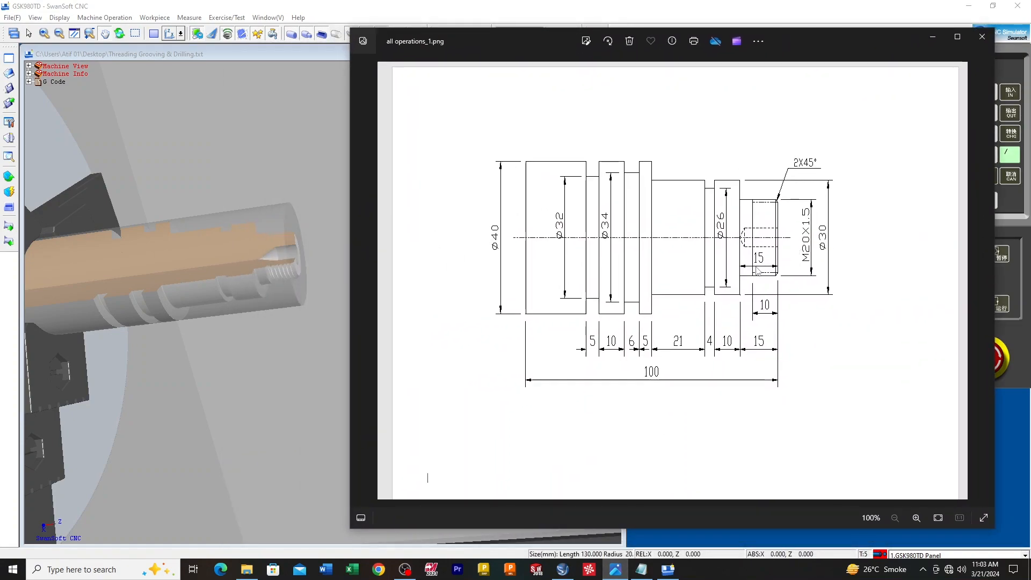
left_click(311, 41)
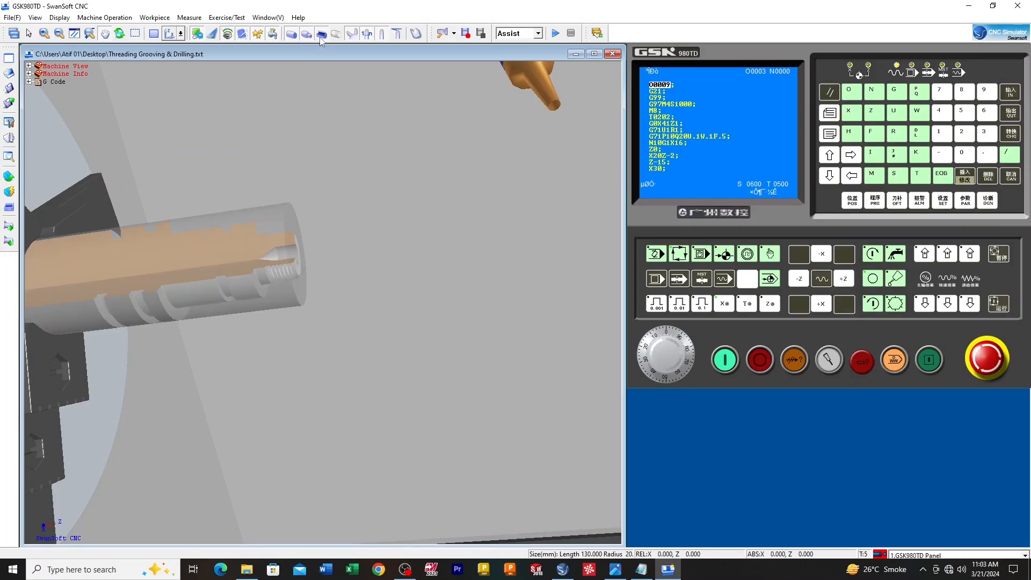
left_click(320, 36)
left_click(295, 40)
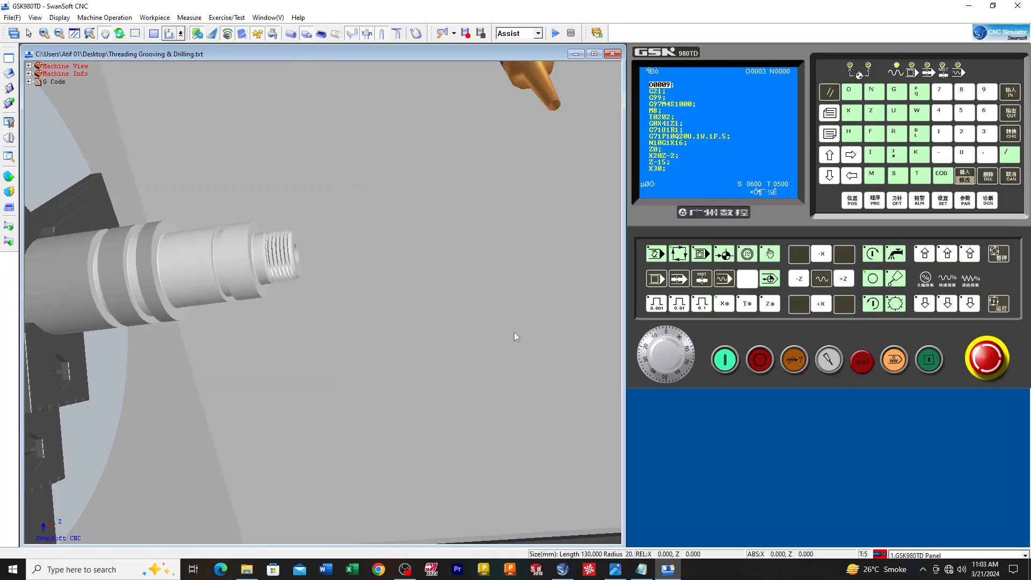
left_click(615, 570)
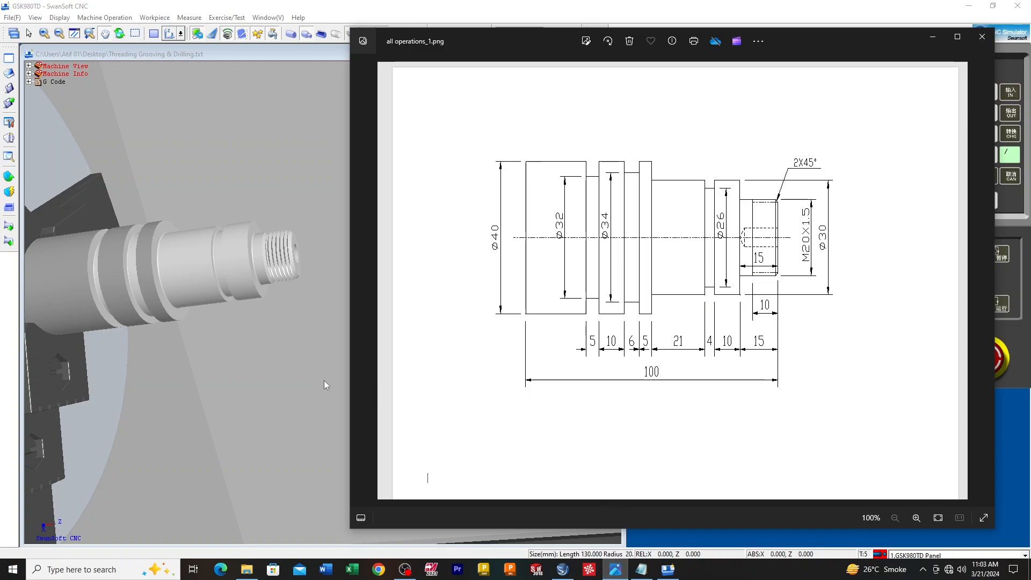